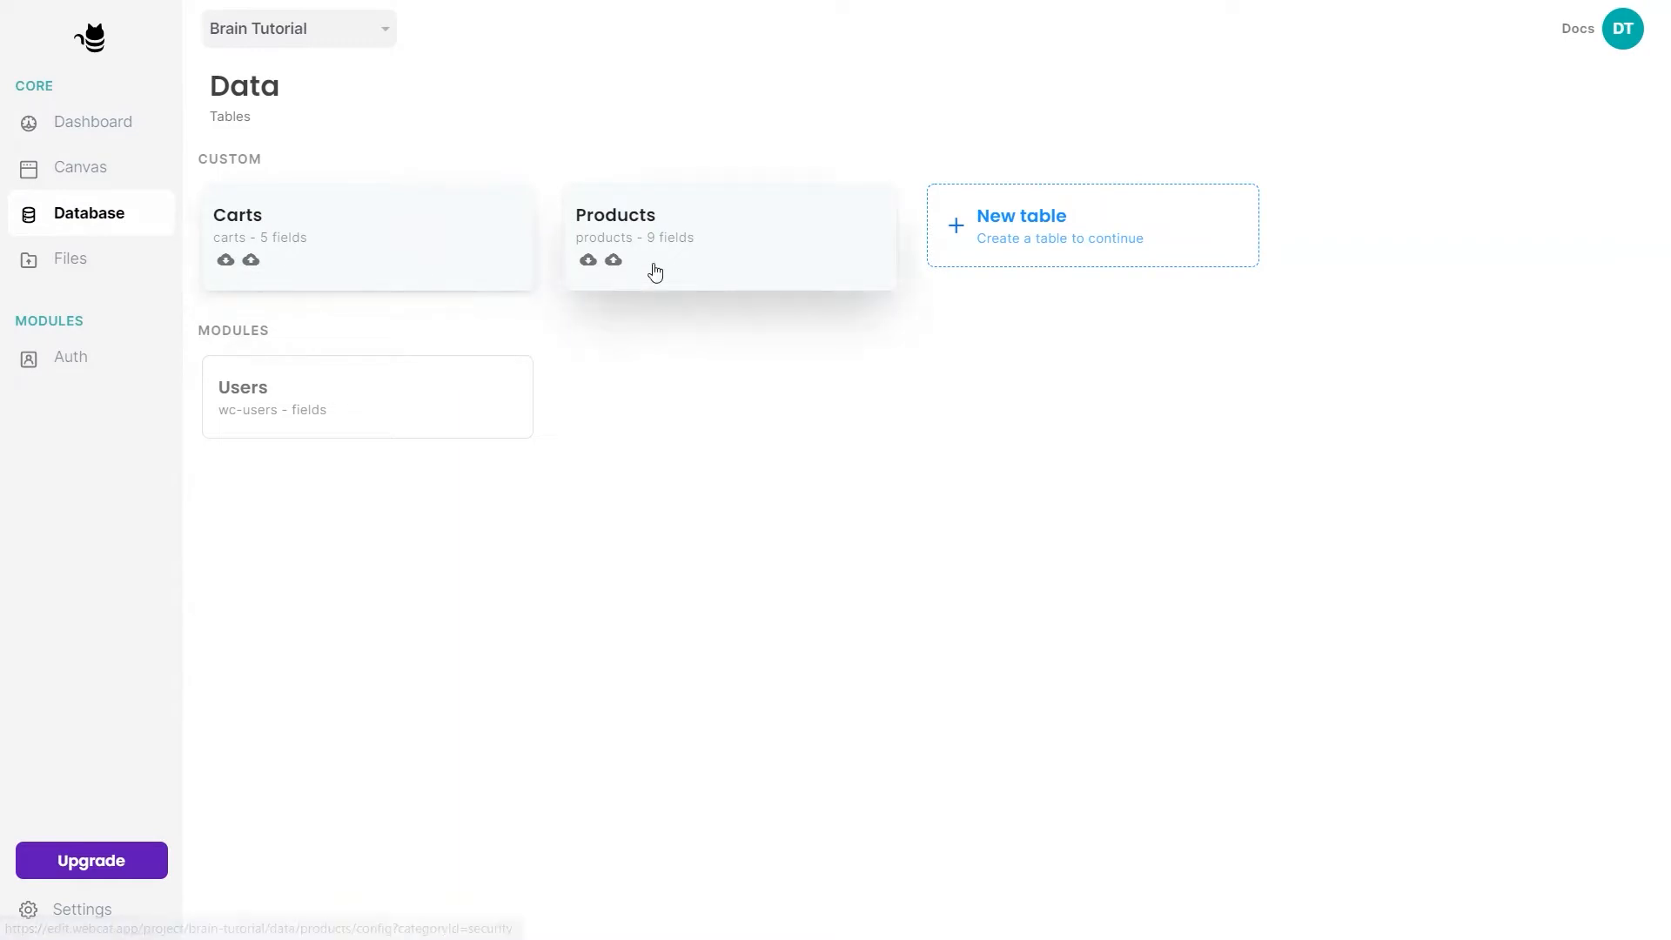
Open the Products table in the database to review its fields and records
click(655, 271)
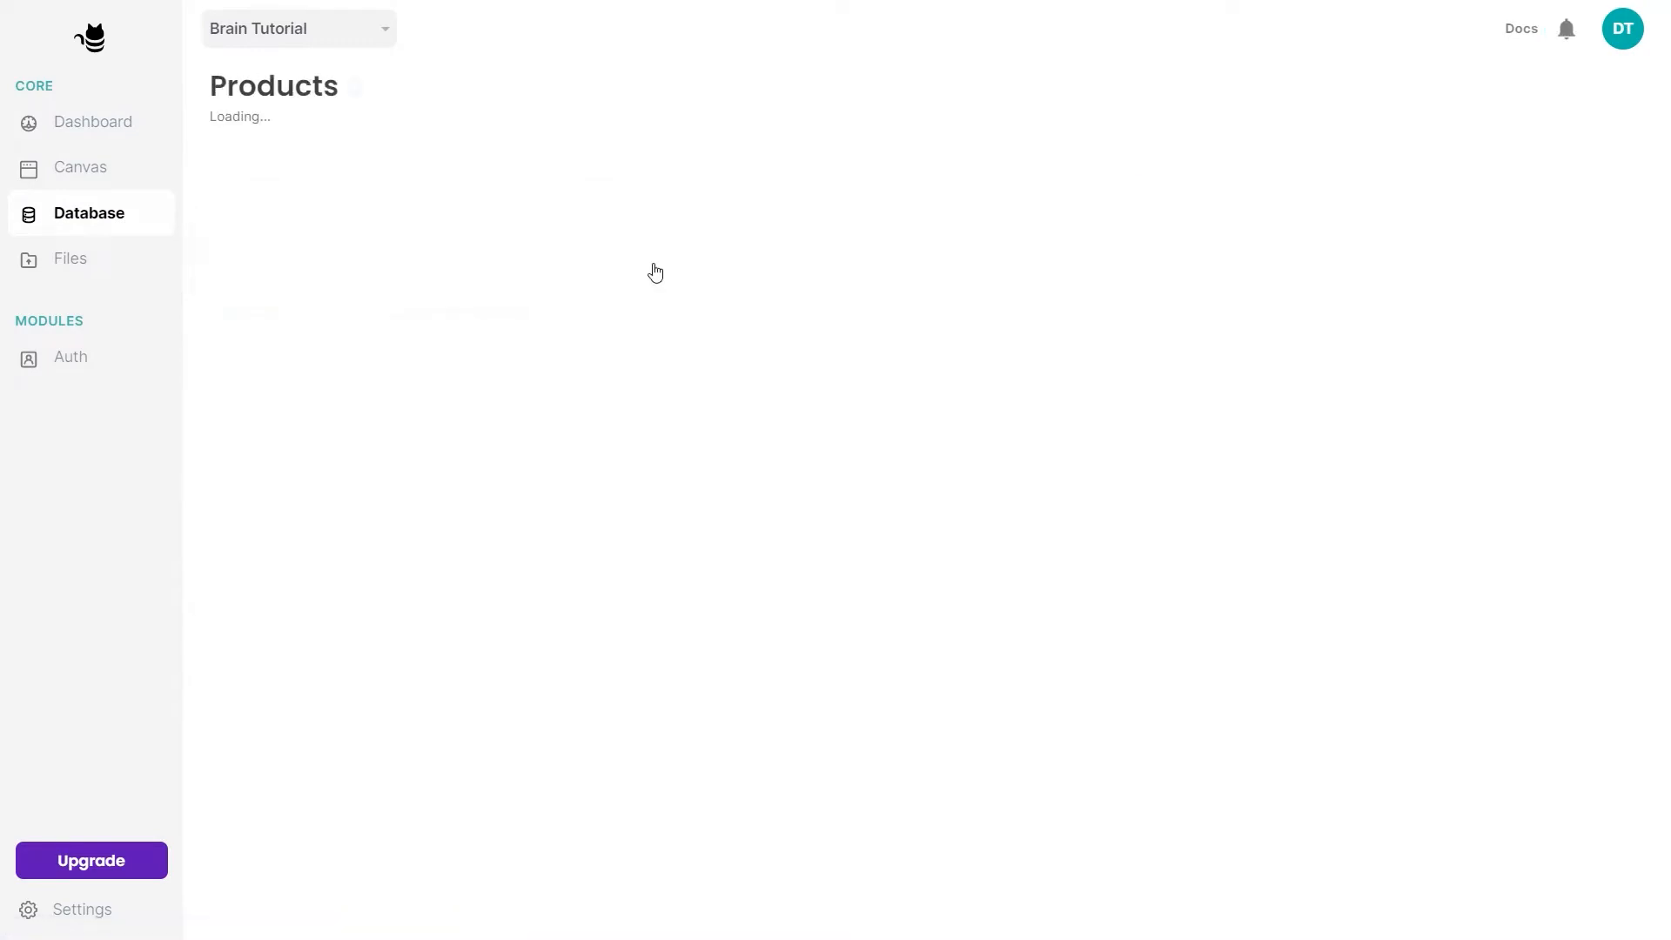
click(552, 302)
click(374, 258)
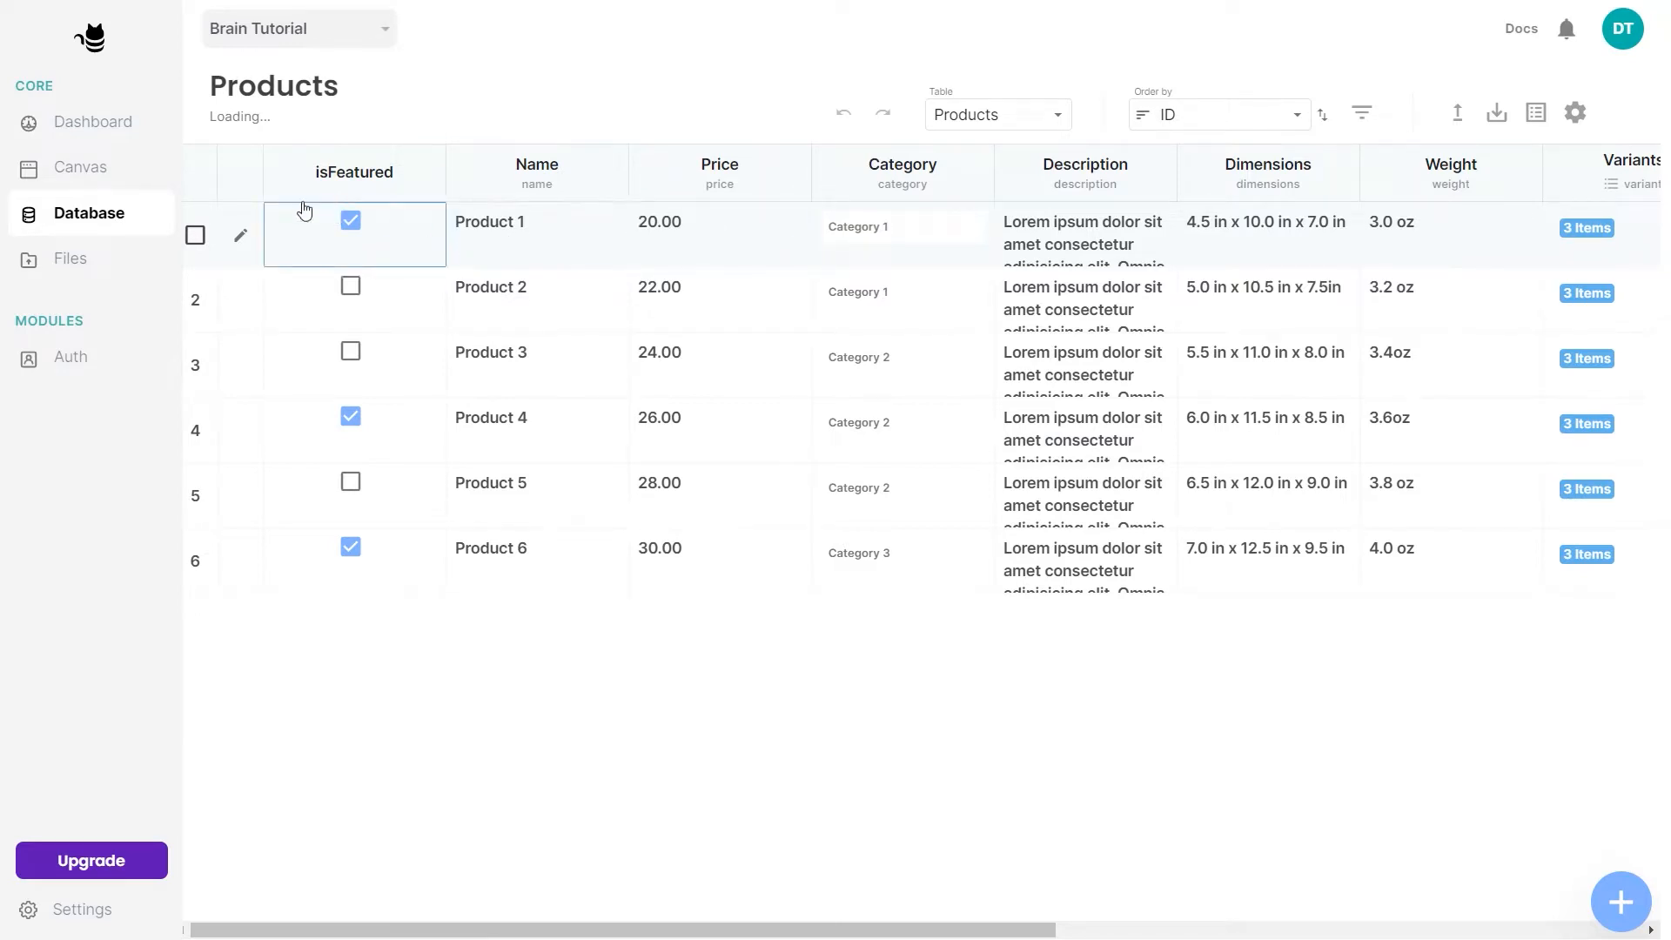
Switch to the canvas and select the container that holds the category filters and the product grid
click(147, 175)
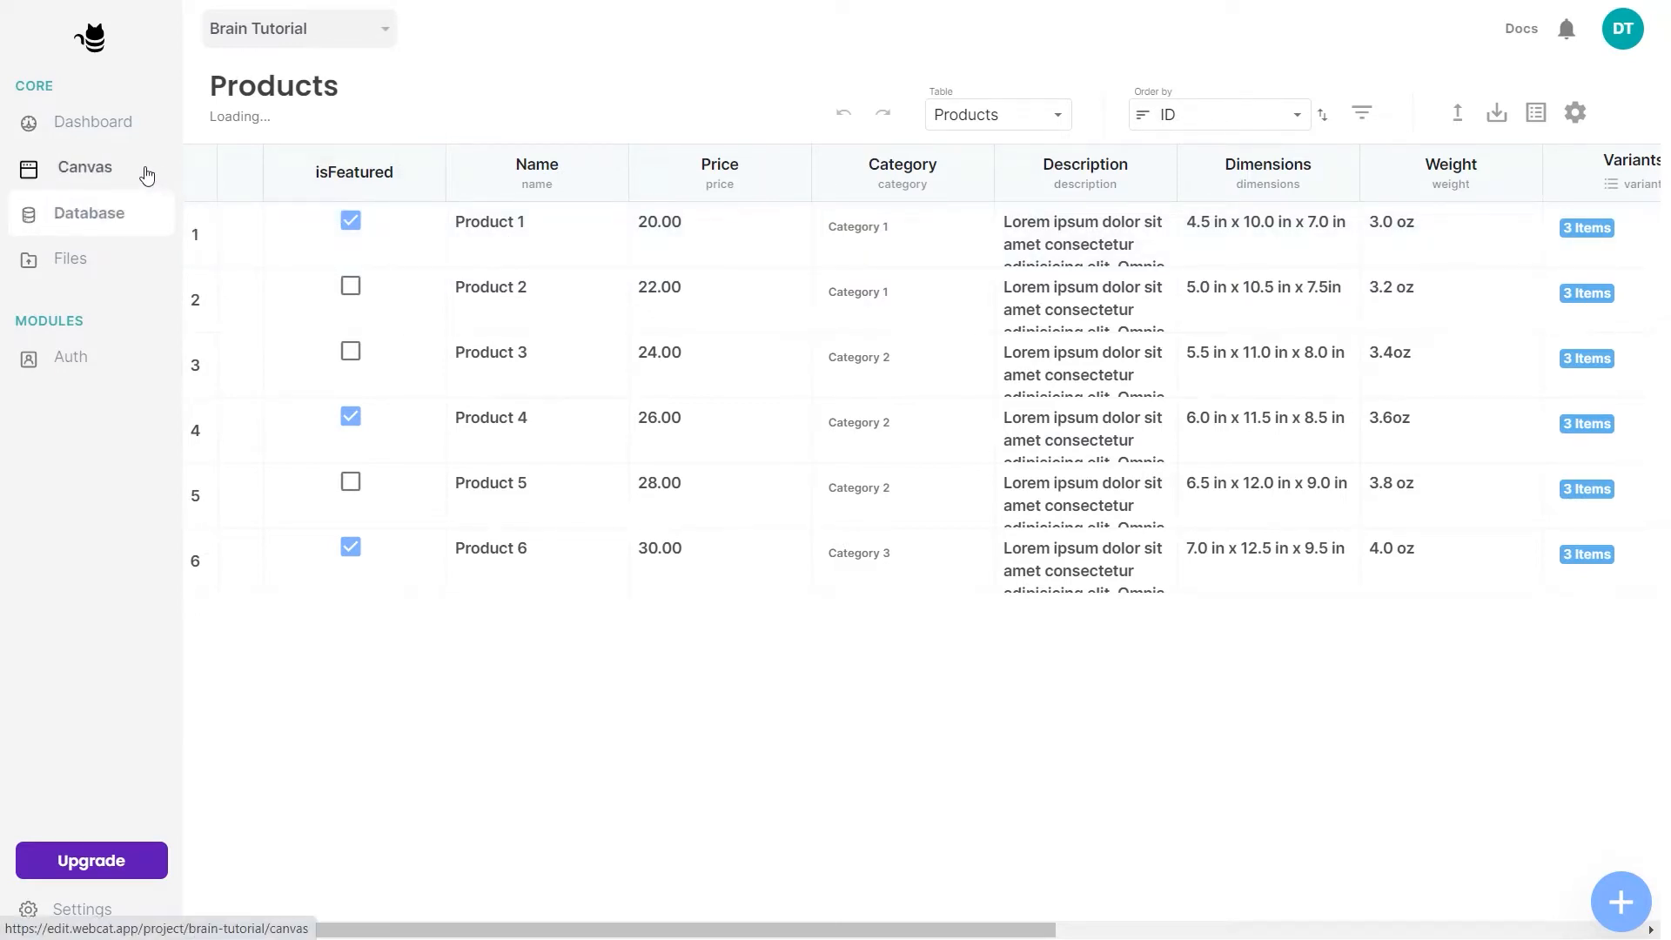
click(460, 302)
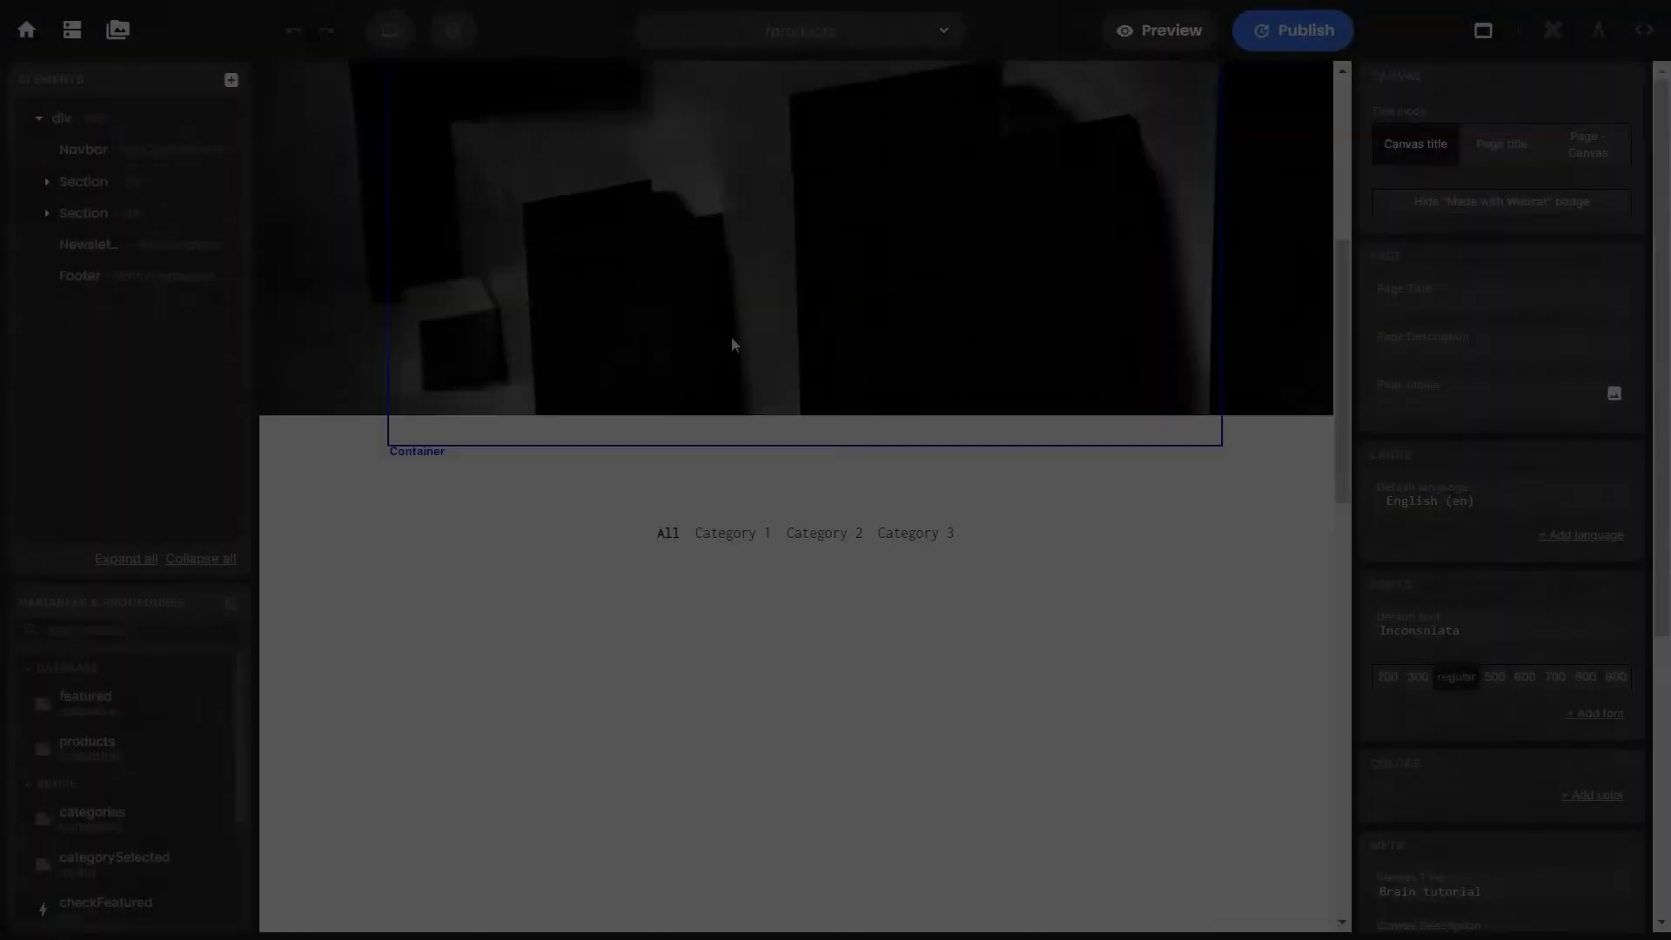
scroll(731, 336, down, 3)
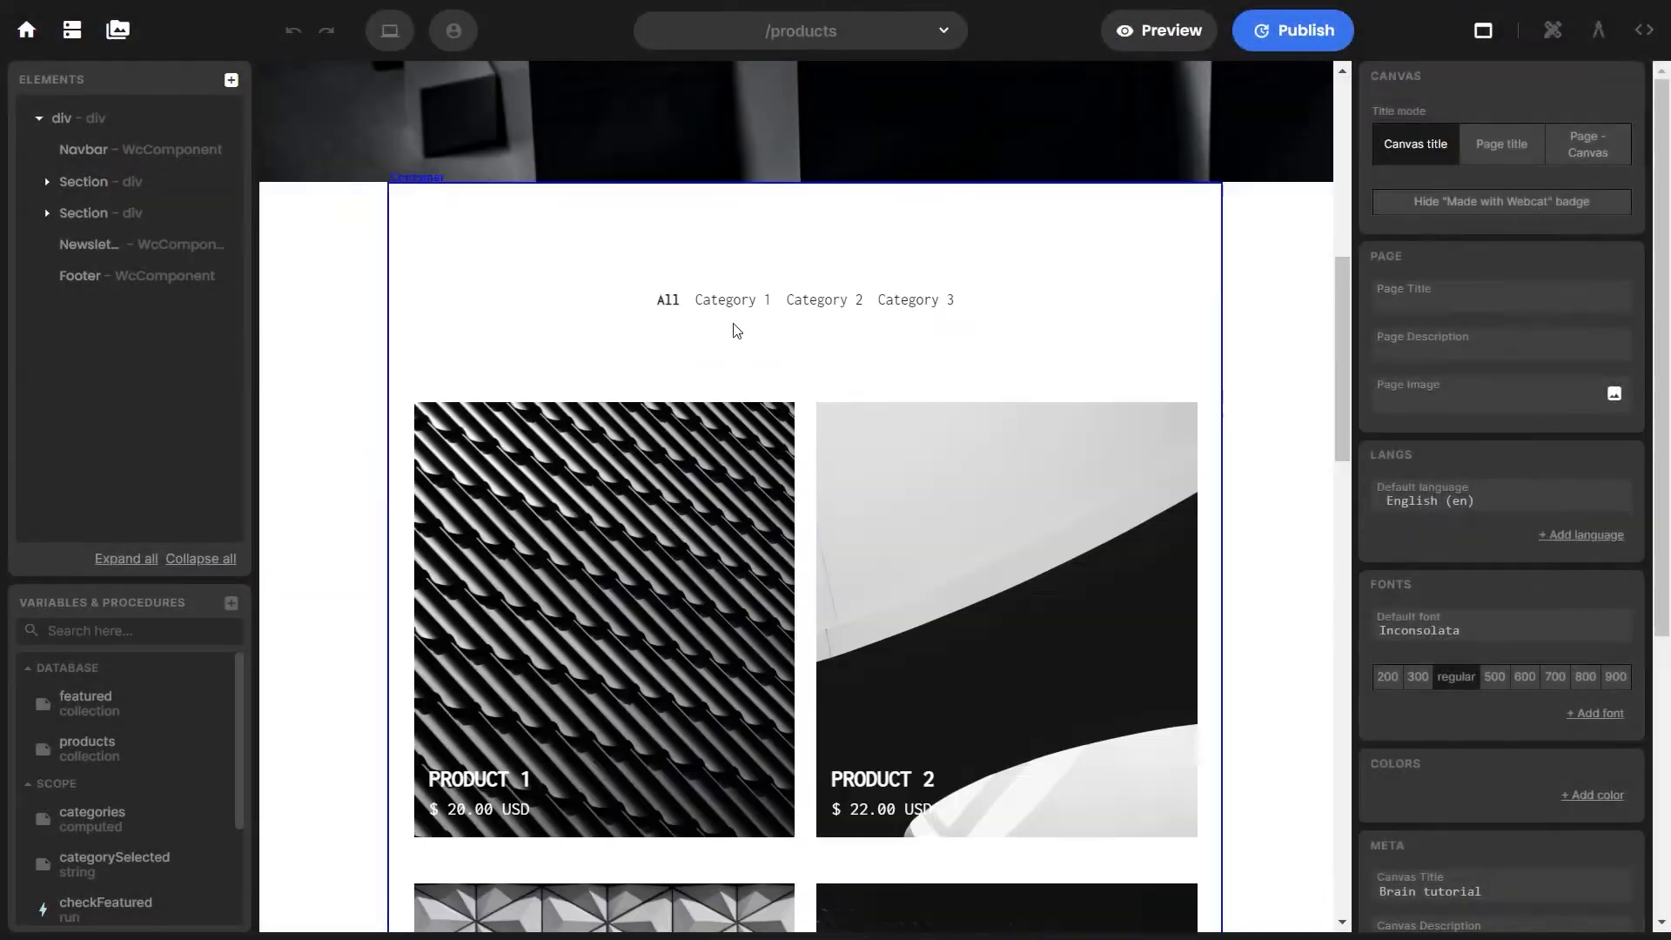
click(735, 328)
click(62, 244)
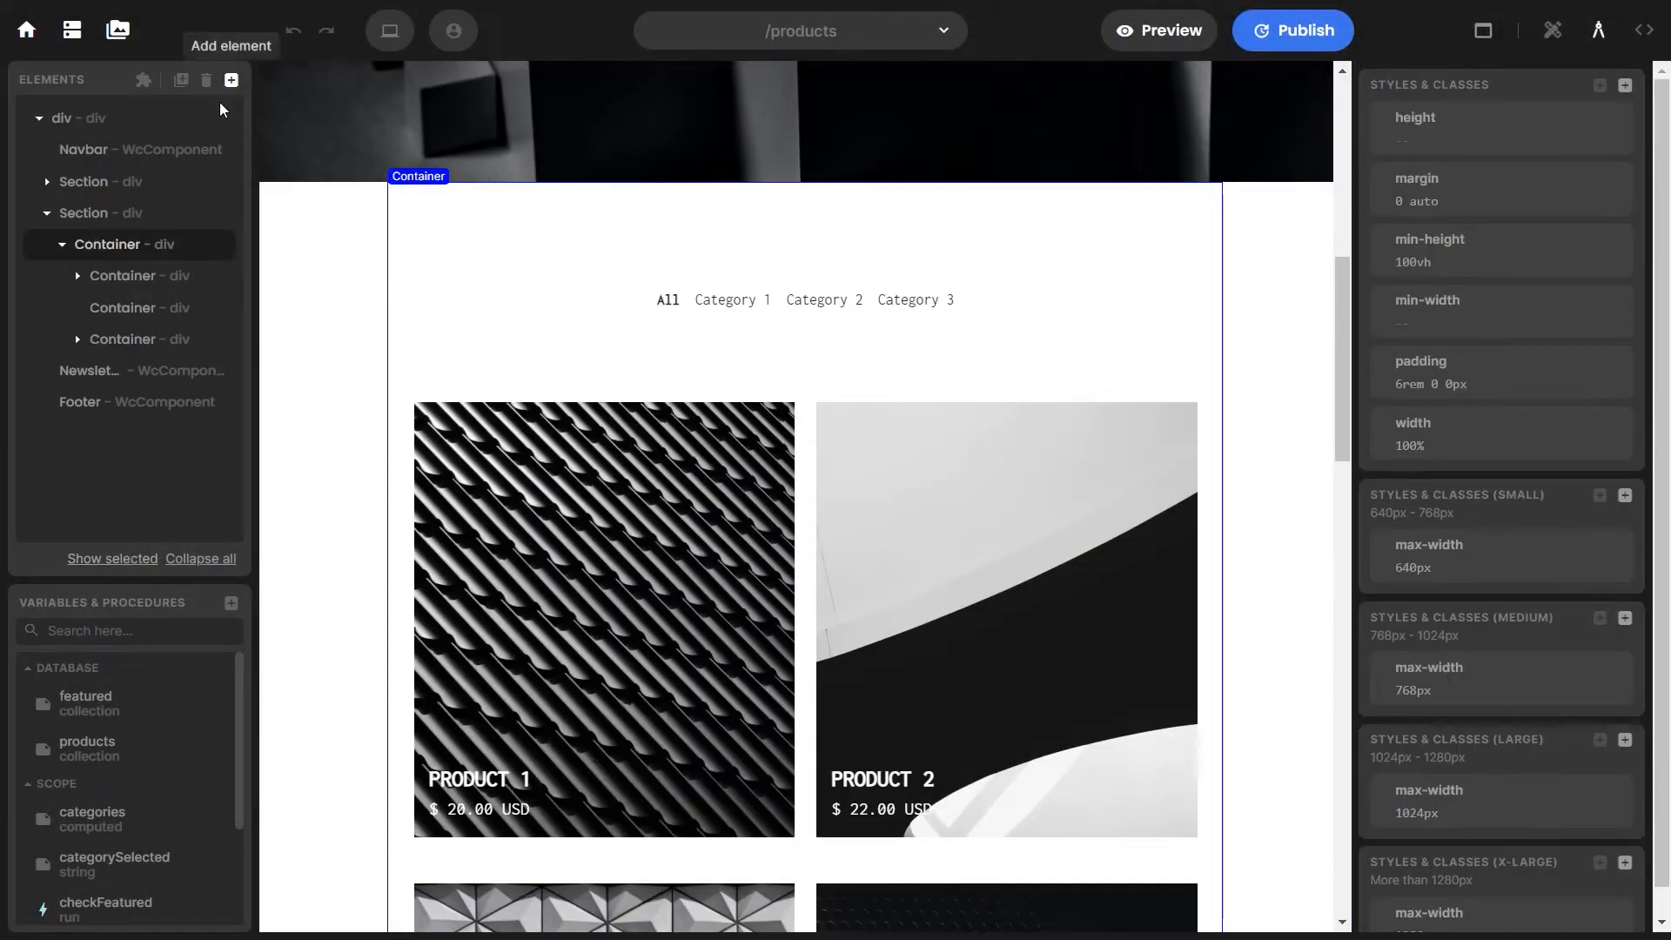
Add a Container (div) element inside the selected products container
click(231, 80)
text(cont)
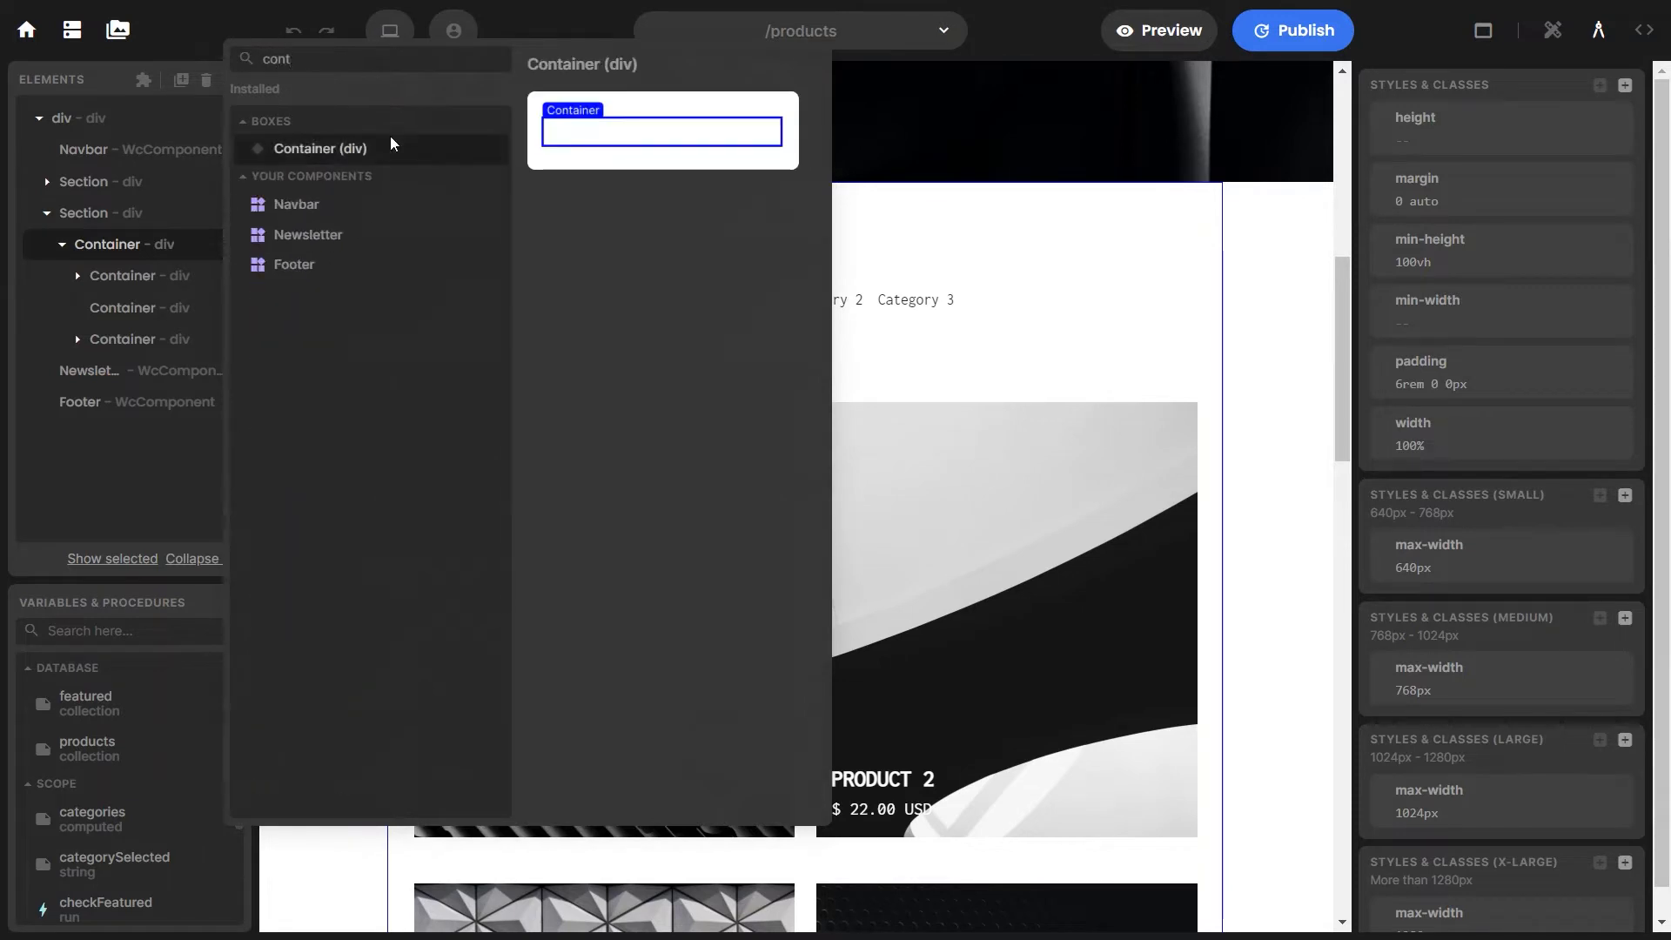
click(739, 790)
Delete the old empty container and move the new one between the category filters and the product grid
click(79, 277)
click(78, 276)
click(91, 306)
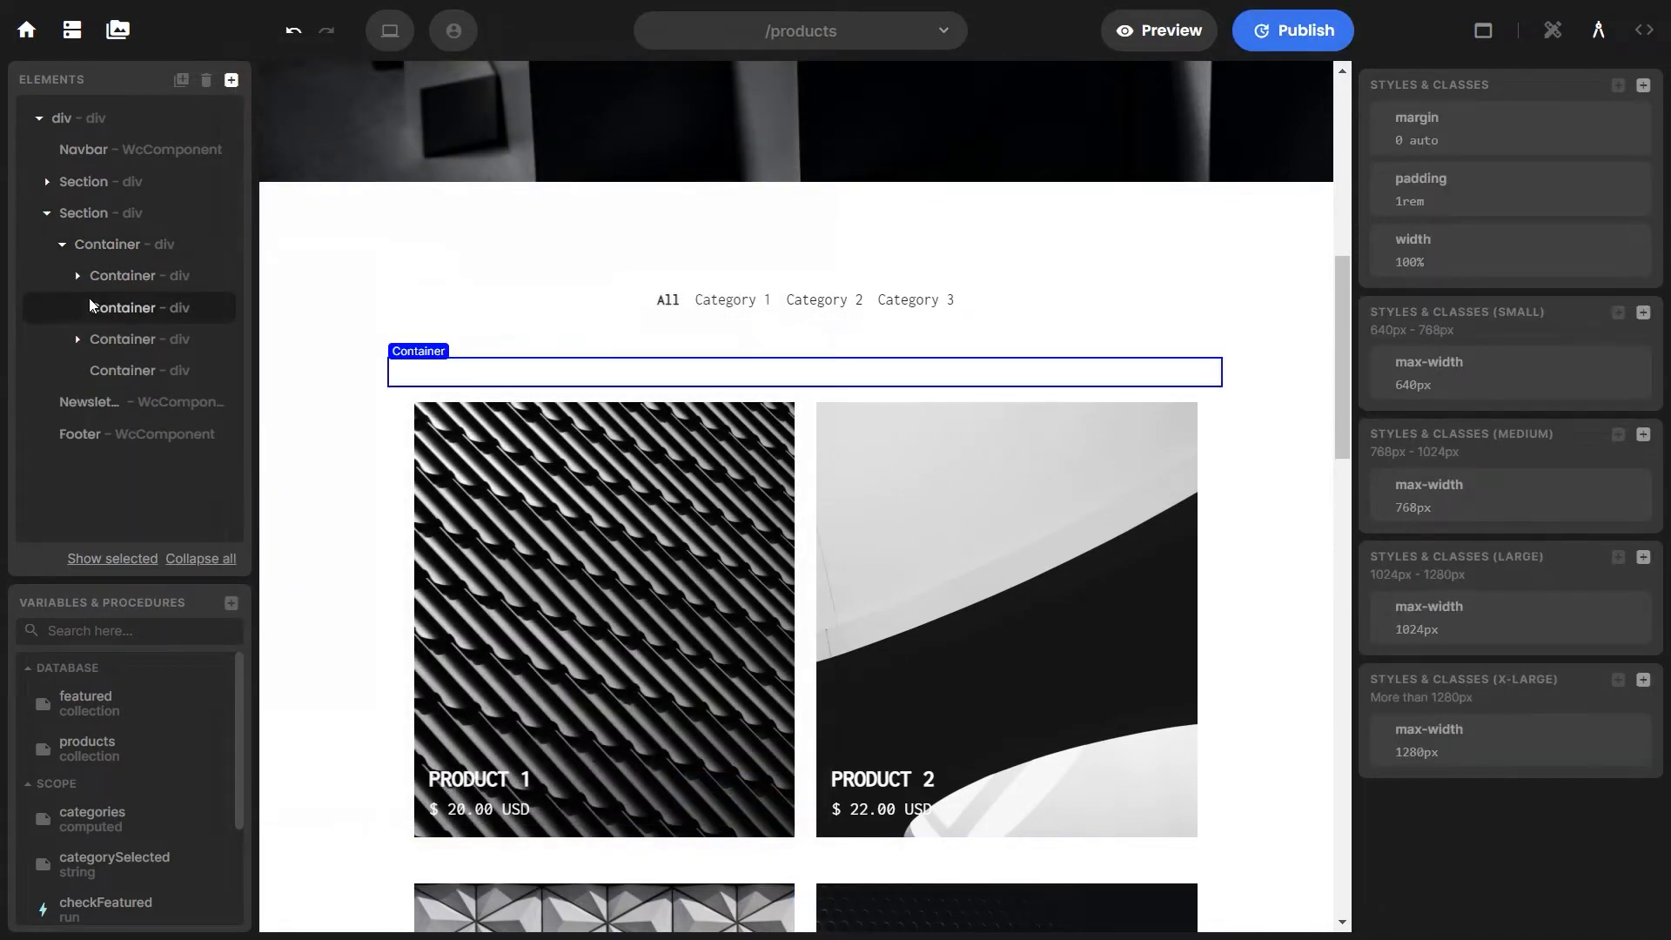
click(206, 80)
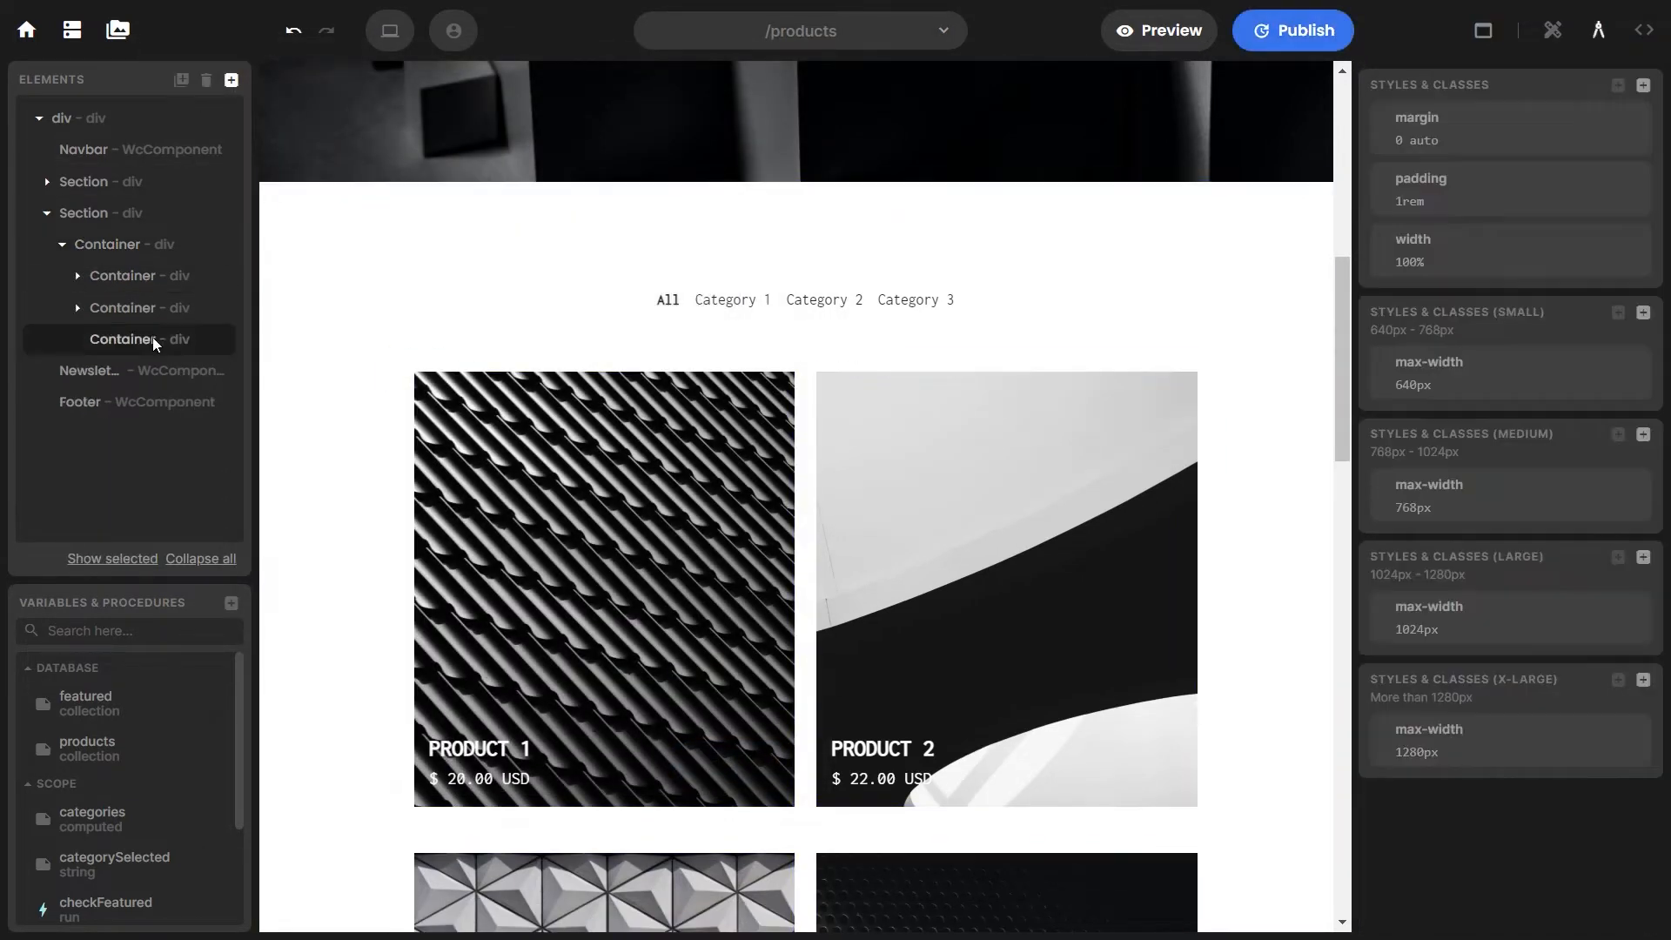
drag(170, 268, 175, 291)
Add an Input element inside the new container above the product grid
click(231, 80)
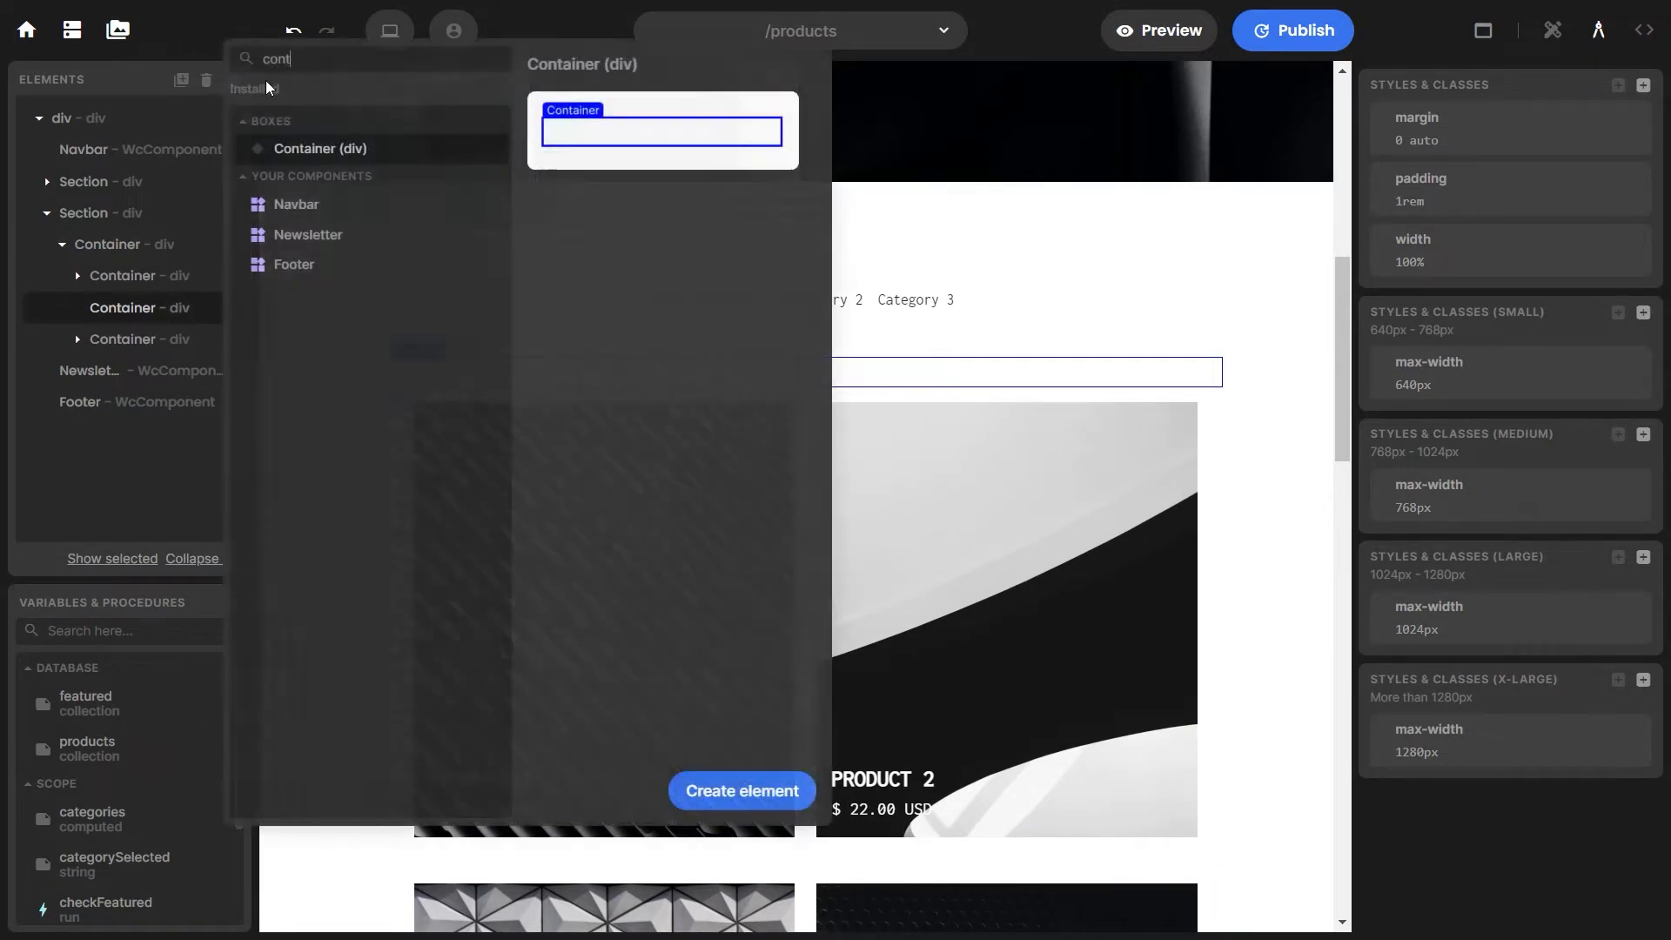
double_click(314, 66)
text(input)
click(743, 788)
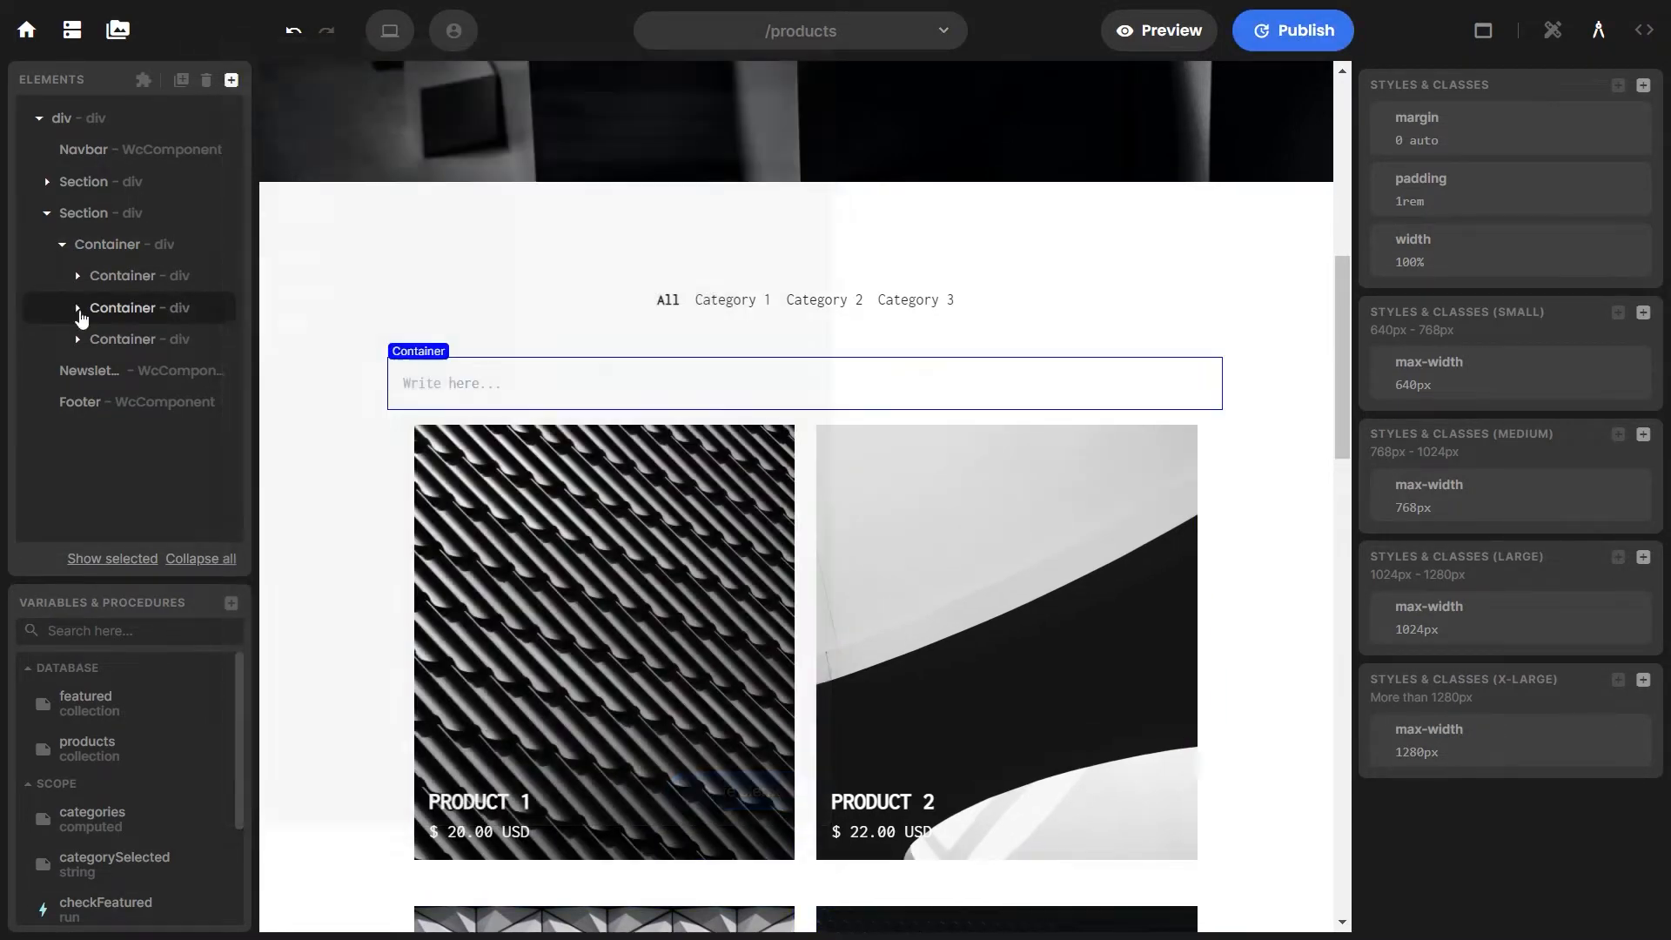
Set the new input element's width to 100%
click(1553, 29)
click(1448, 263)
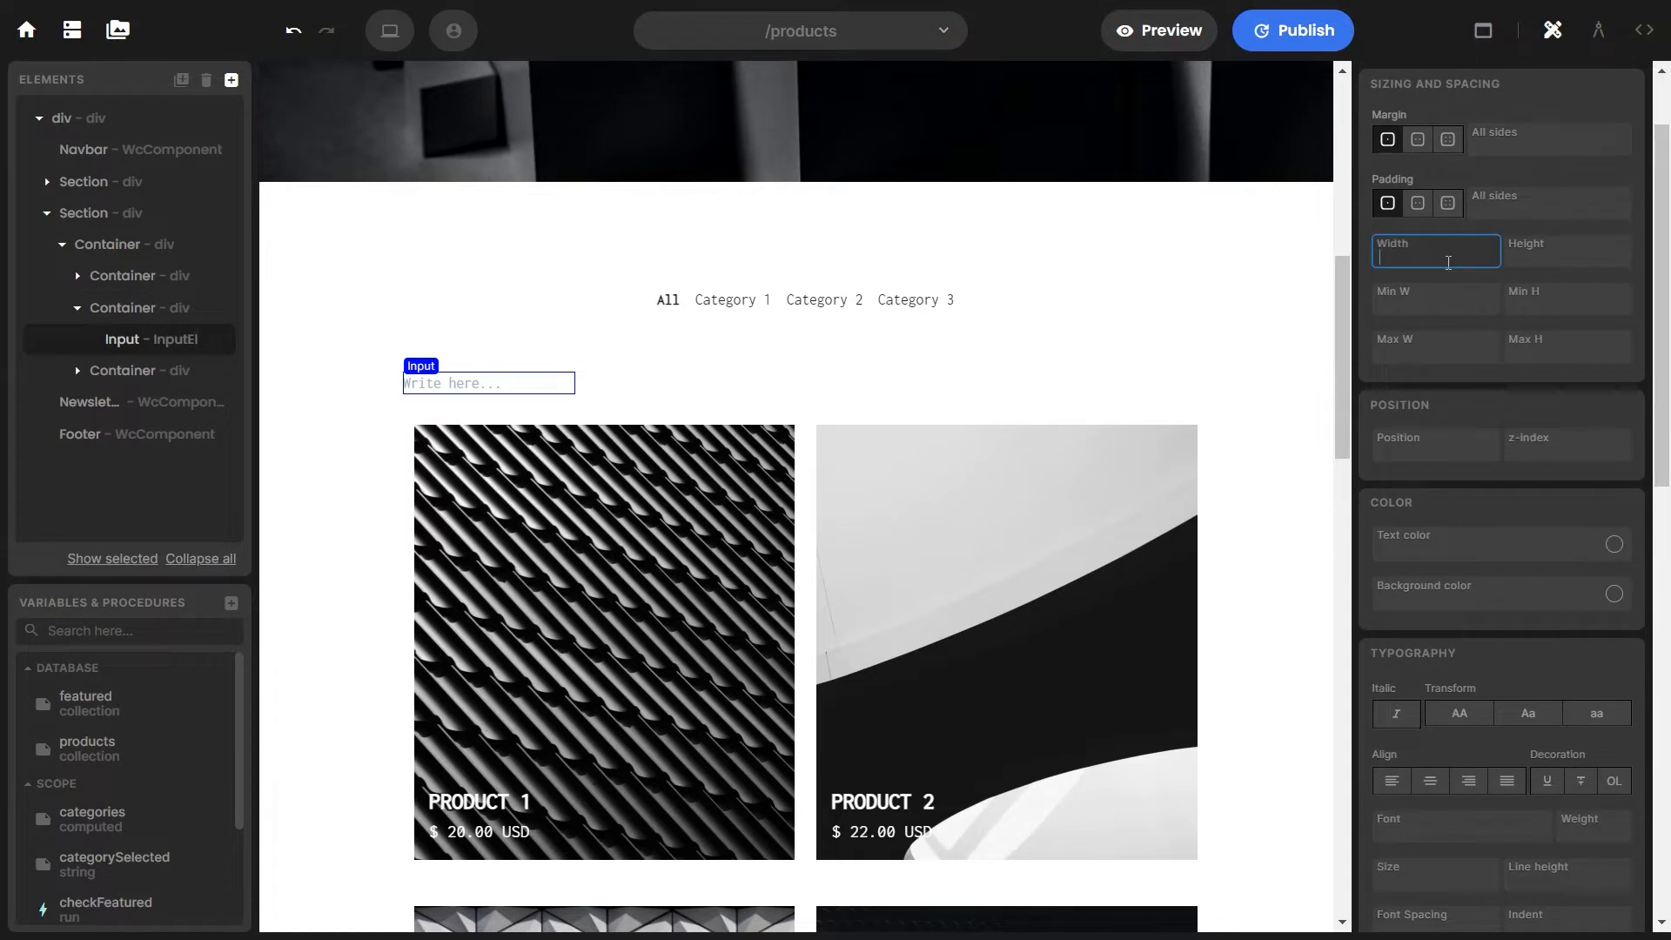
text(100%)
Give the input a background color of rgba(155,155,155,0.3) and a text color of #000000
click(1615, 597)
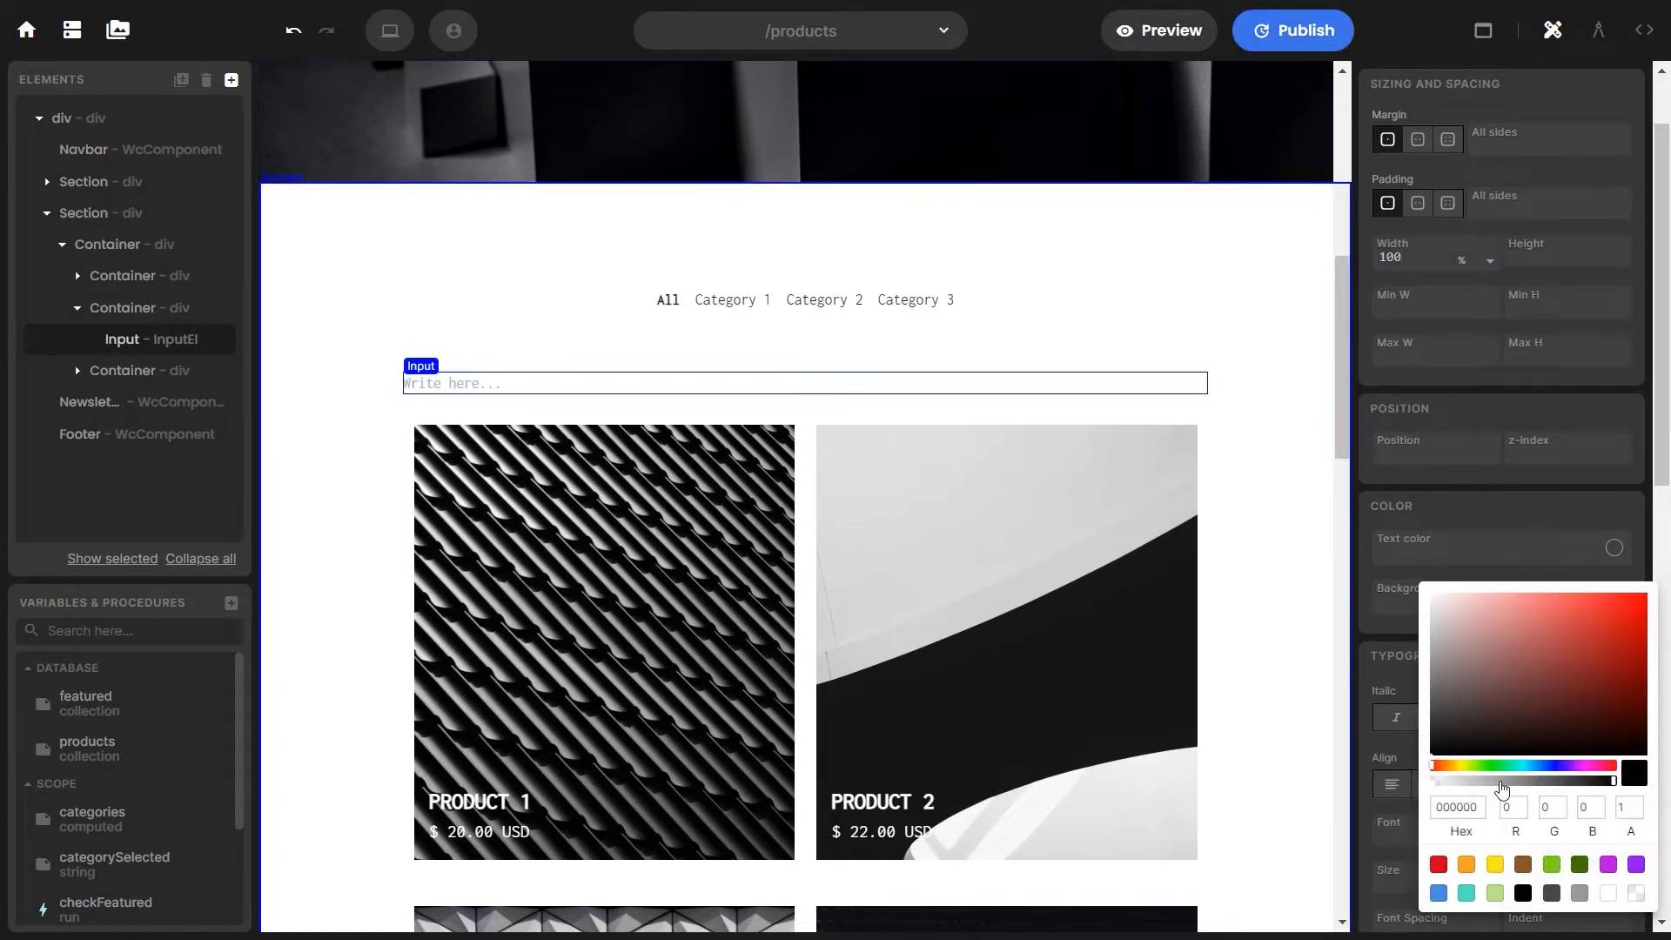
click(1470, 781)
click(1614, 548)
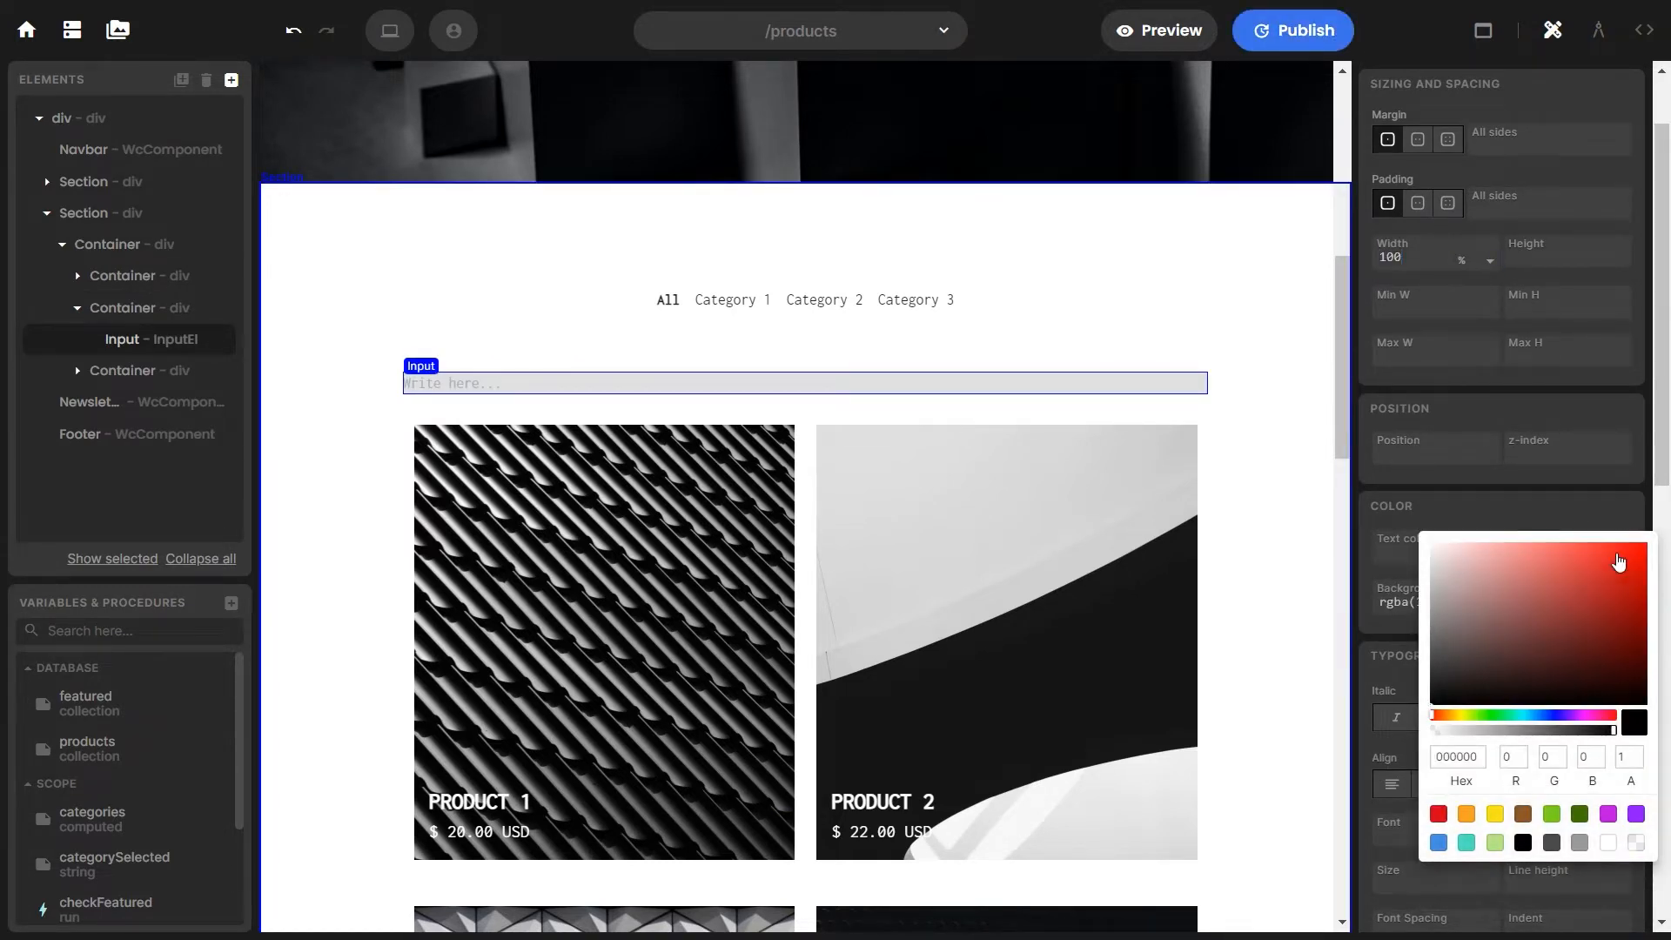
click(1523, 846)
Set the input's font to Inconsolata with a weight of 500
click(1480, 513)
scroll(1480, 513, down, 3)
click(1481, 507)
click(1481, 547)
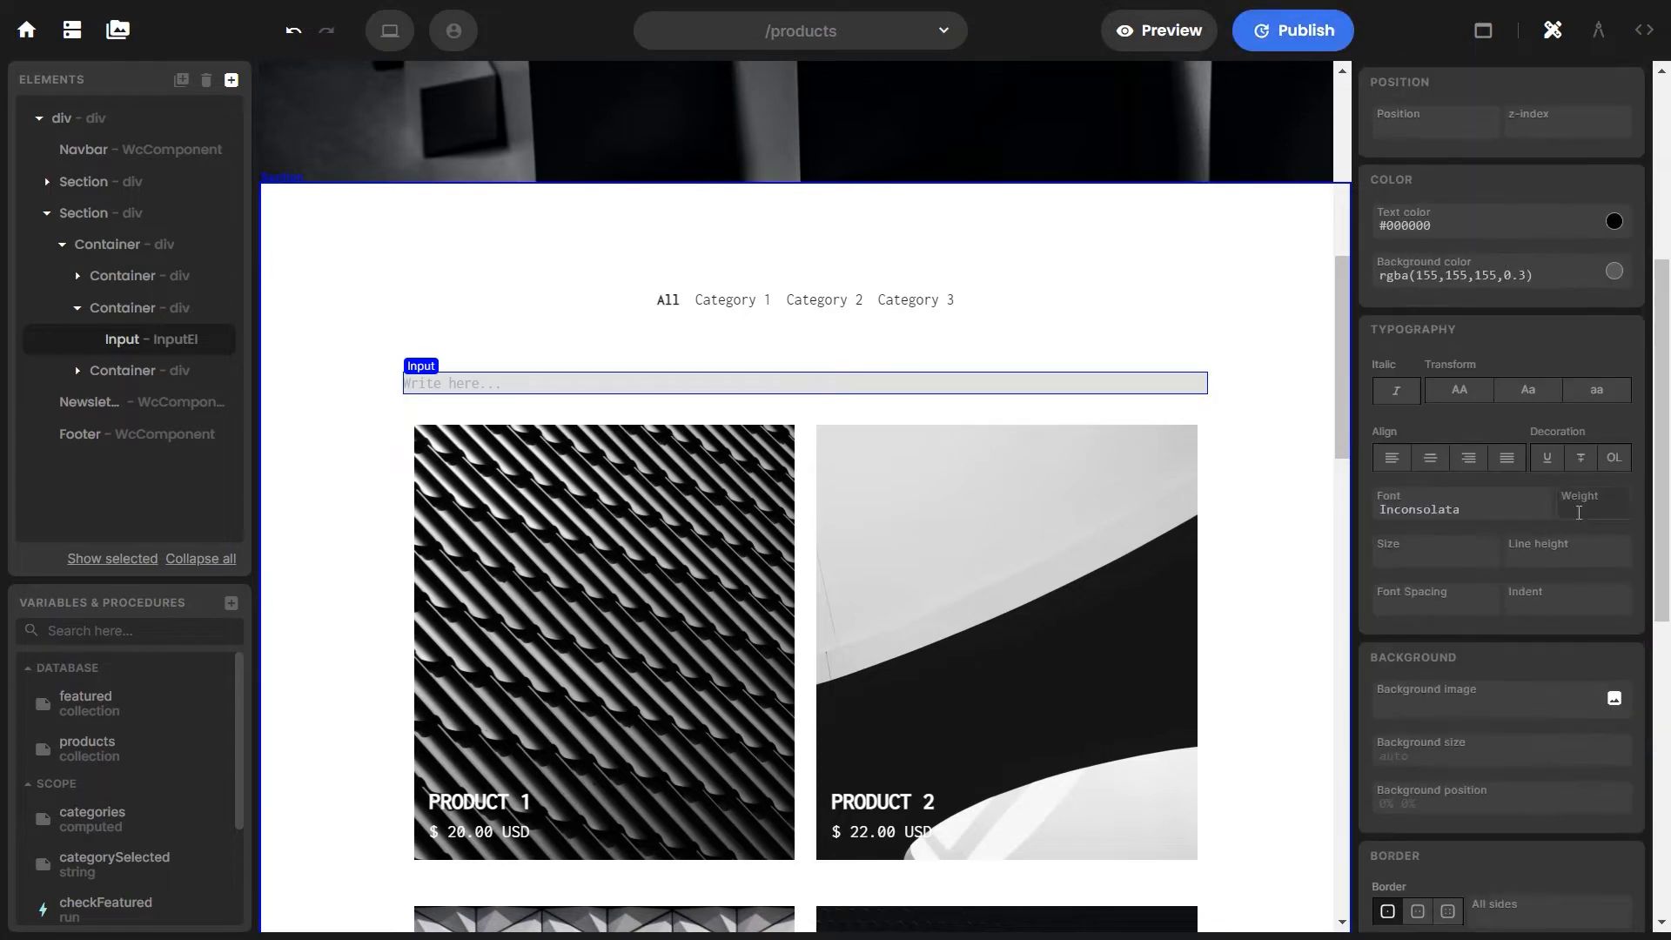
click(1578, 510)
click(1596, 653)
Set the input's border radius to 1rem
scroll(1480, 566, down, 5)
click(1419, 527)
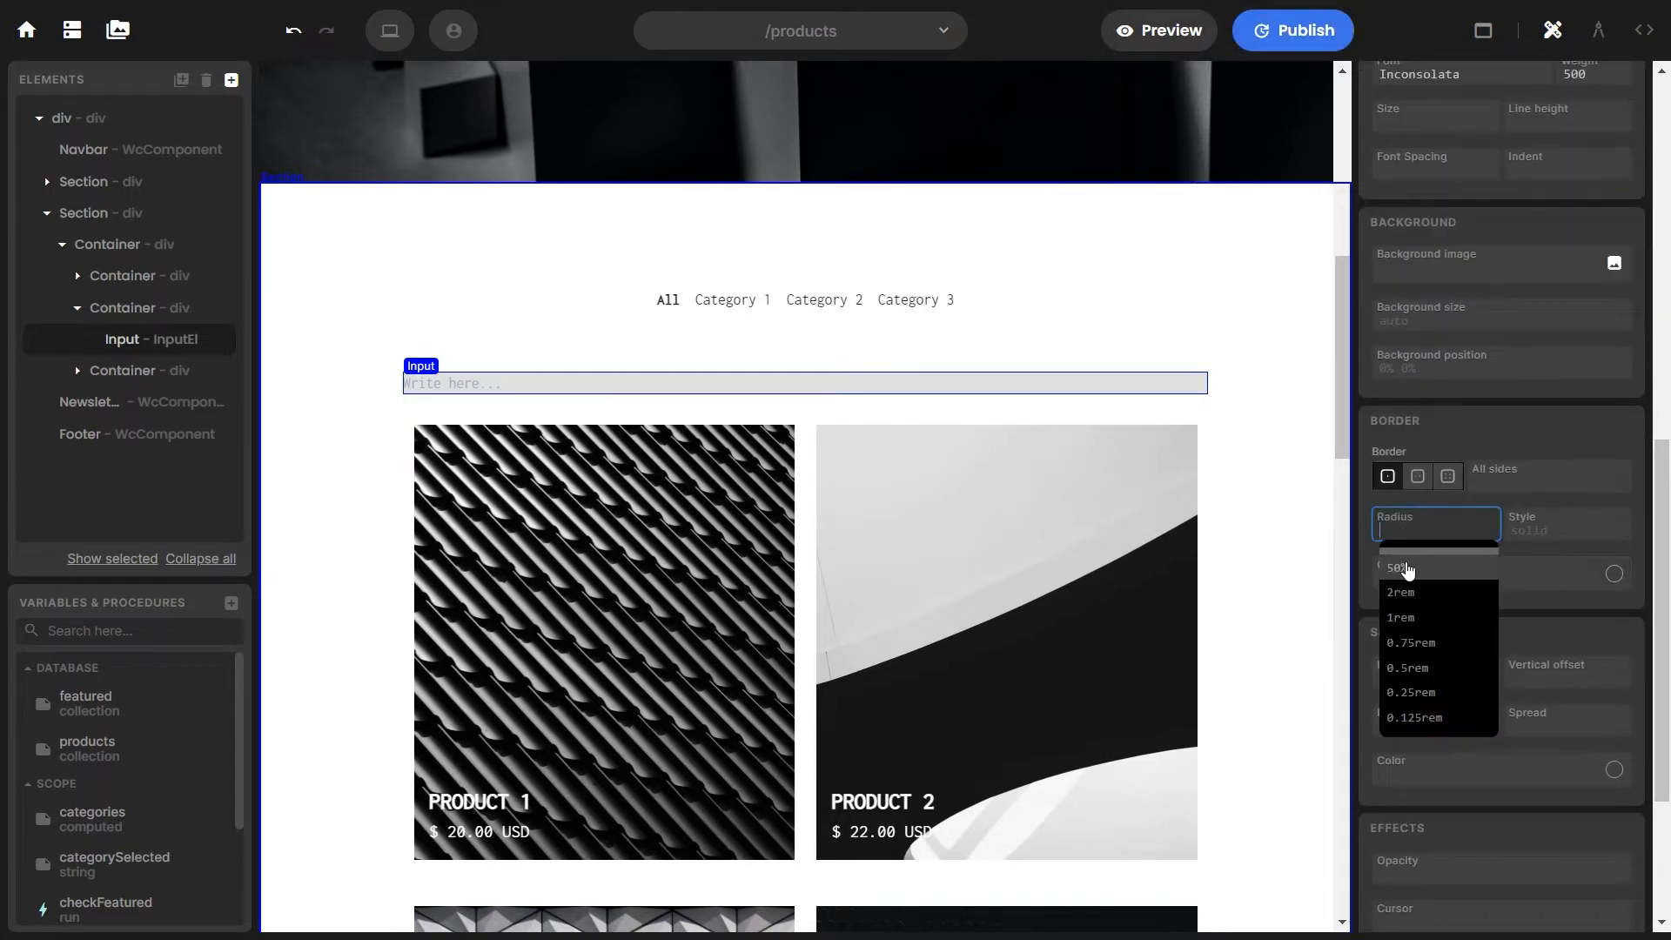
click(1402, 618)
Set the input's height to 3 rem
scroll(1410, 609, up, 10)
click(1557, 370)
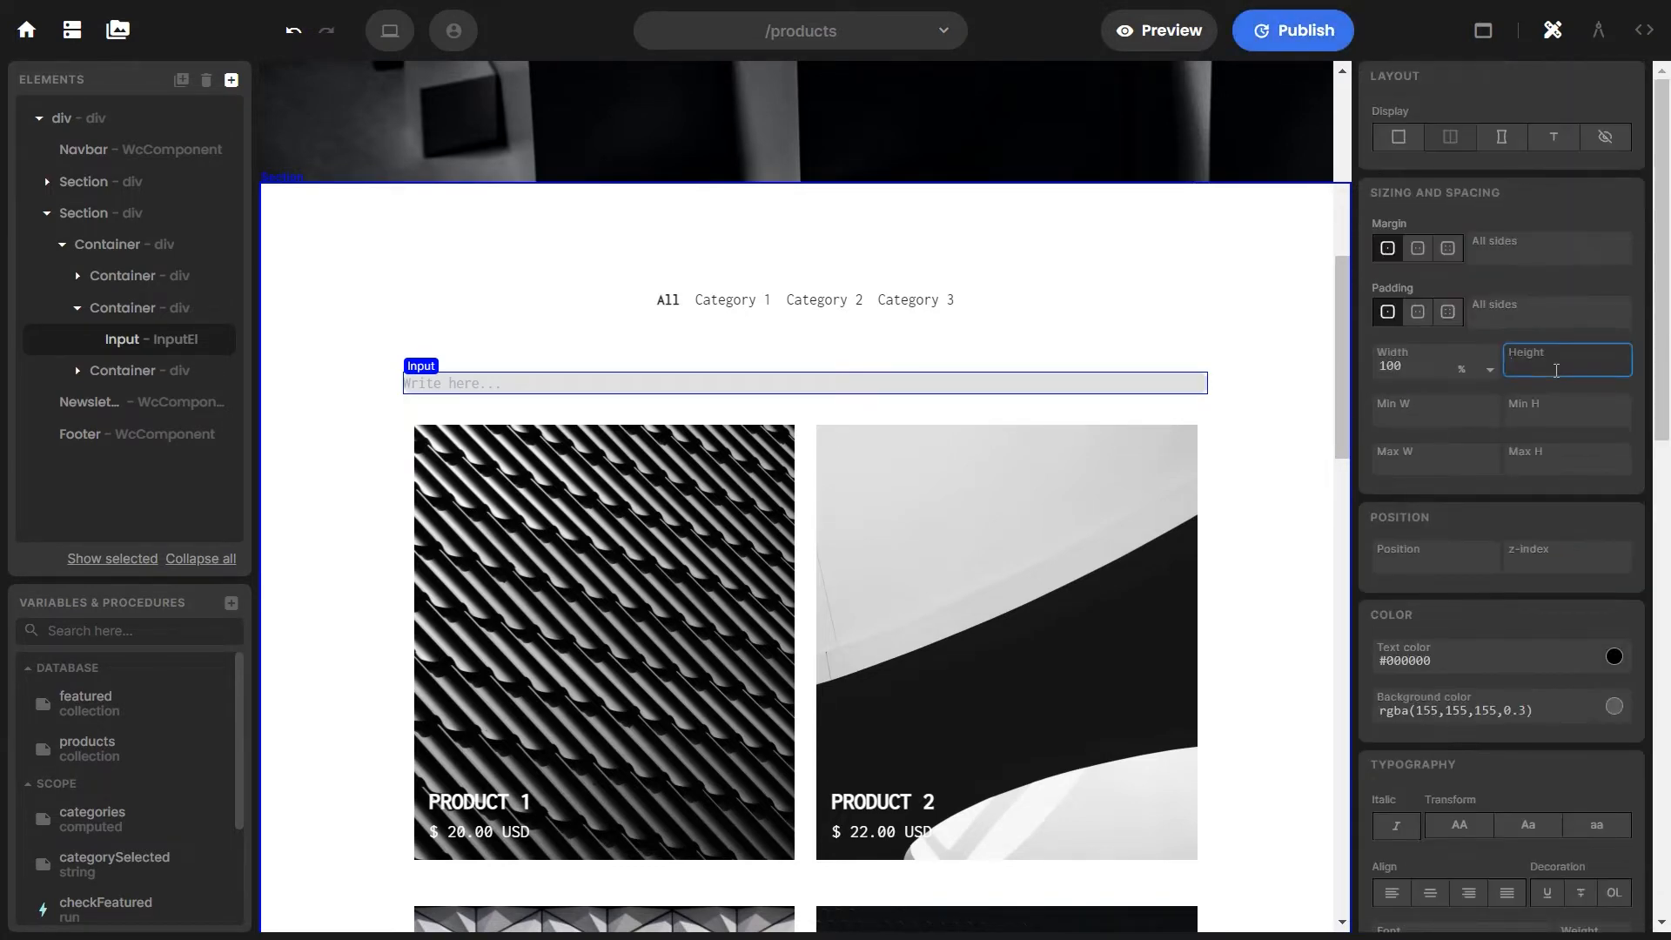
text(3)
key(Return)
Set the input's border radius to 0.125rem
scroll(1448, 563, down, 7)
click(1399, 746)
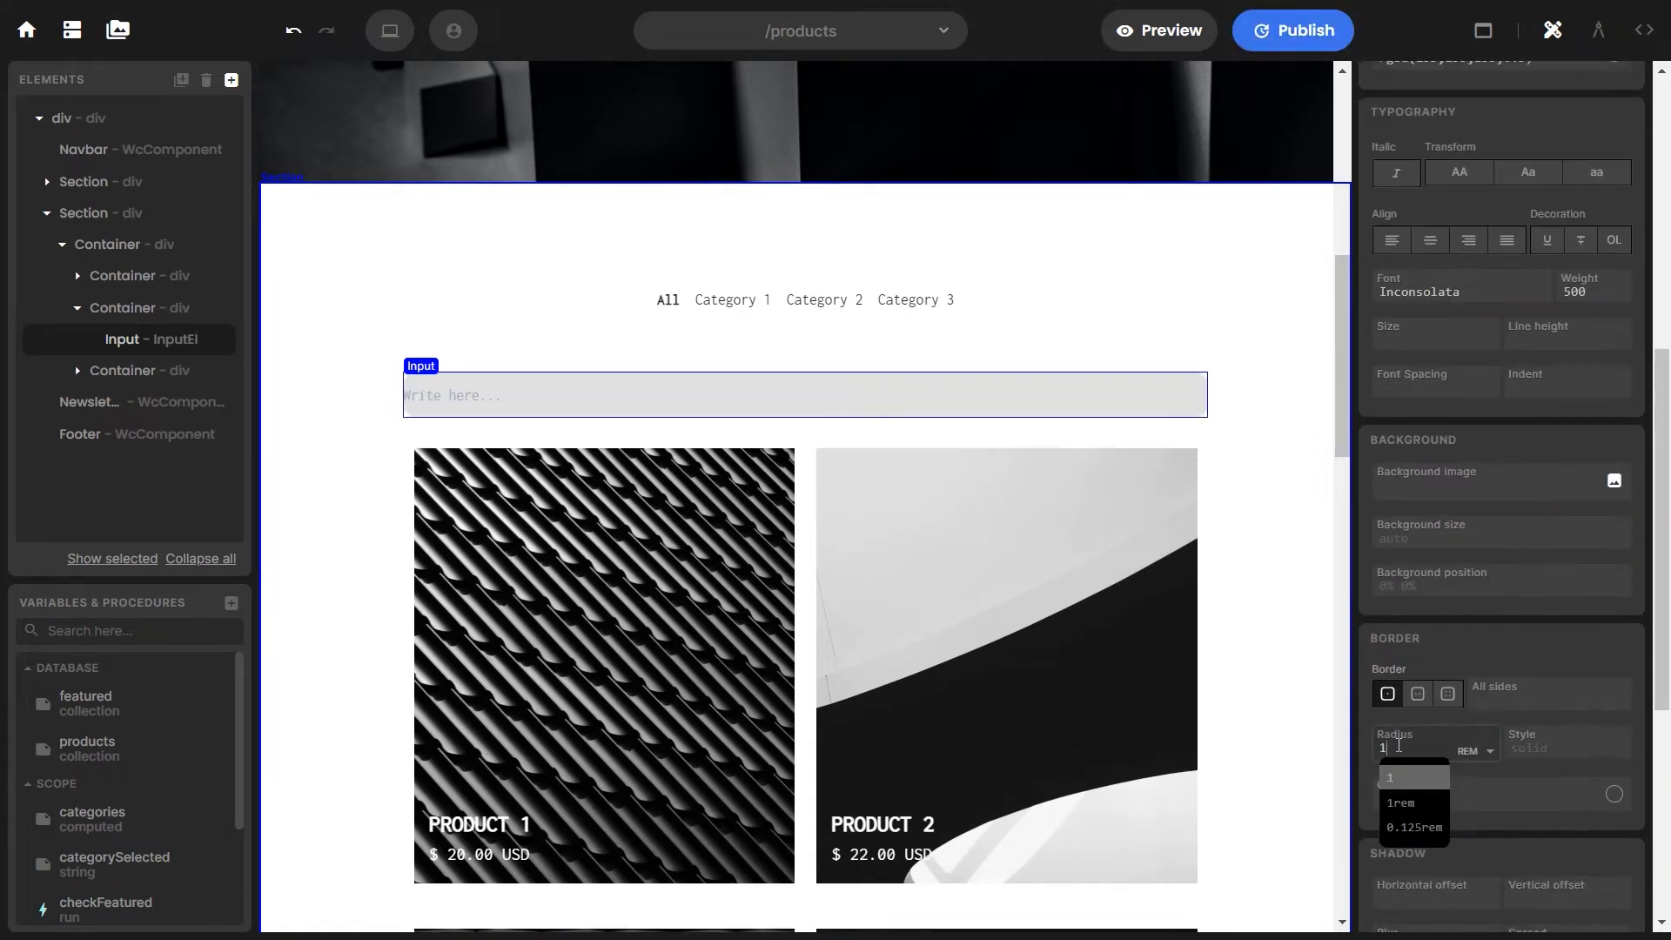
click(1412, 827)
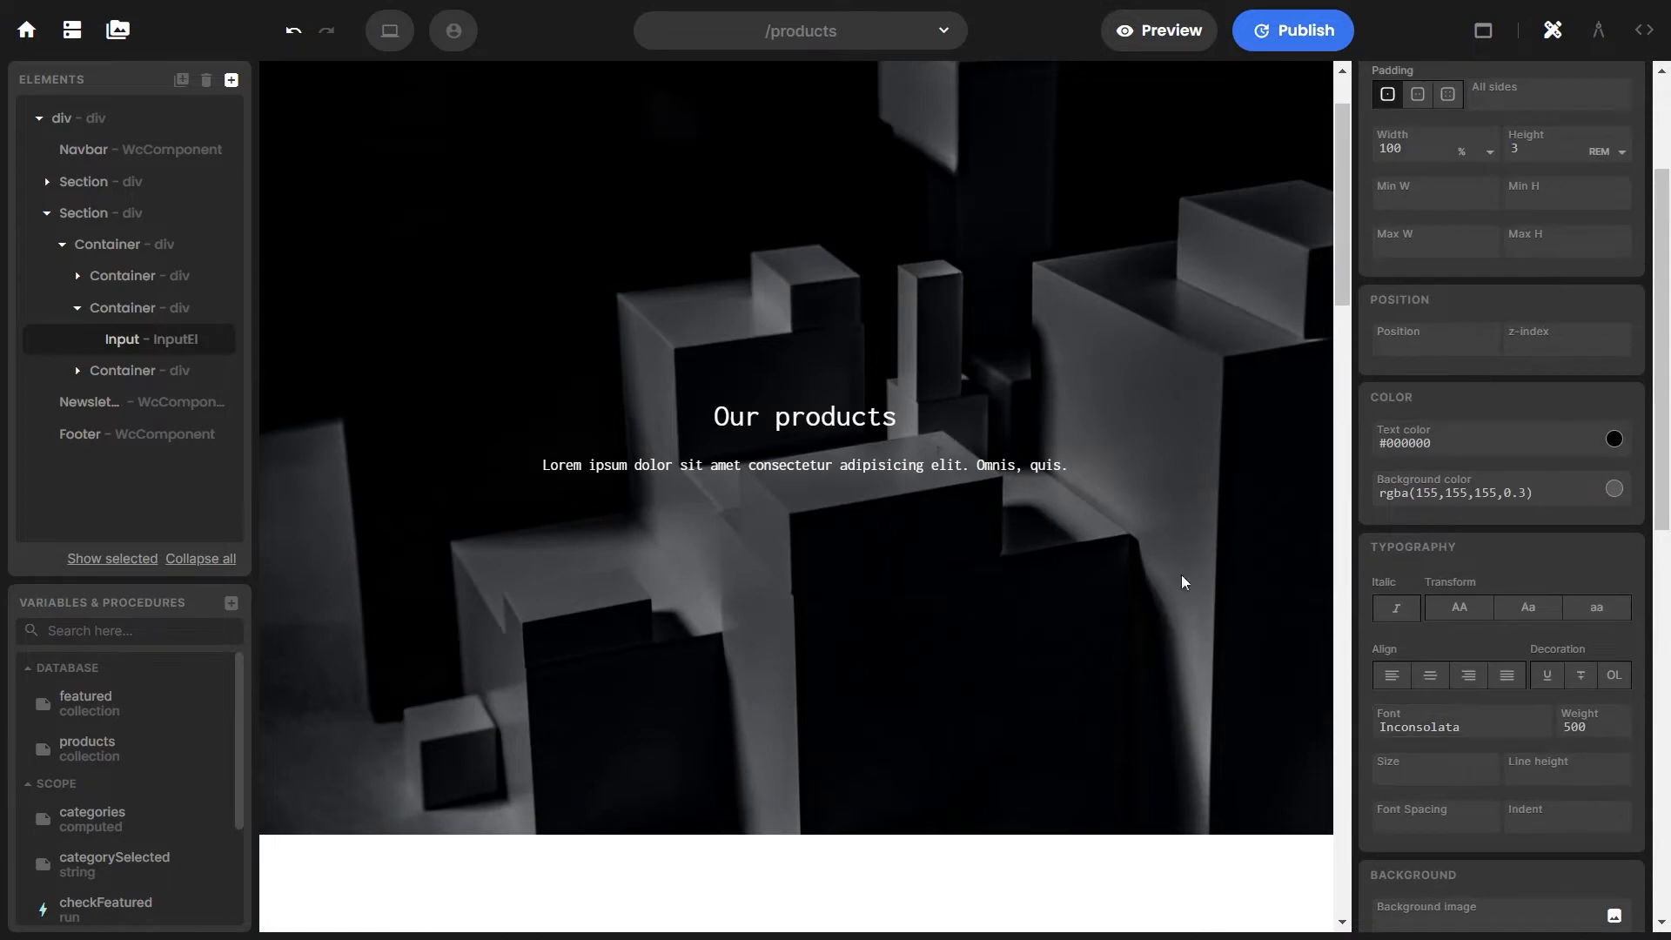
scroll(1441, 551, up, 3)
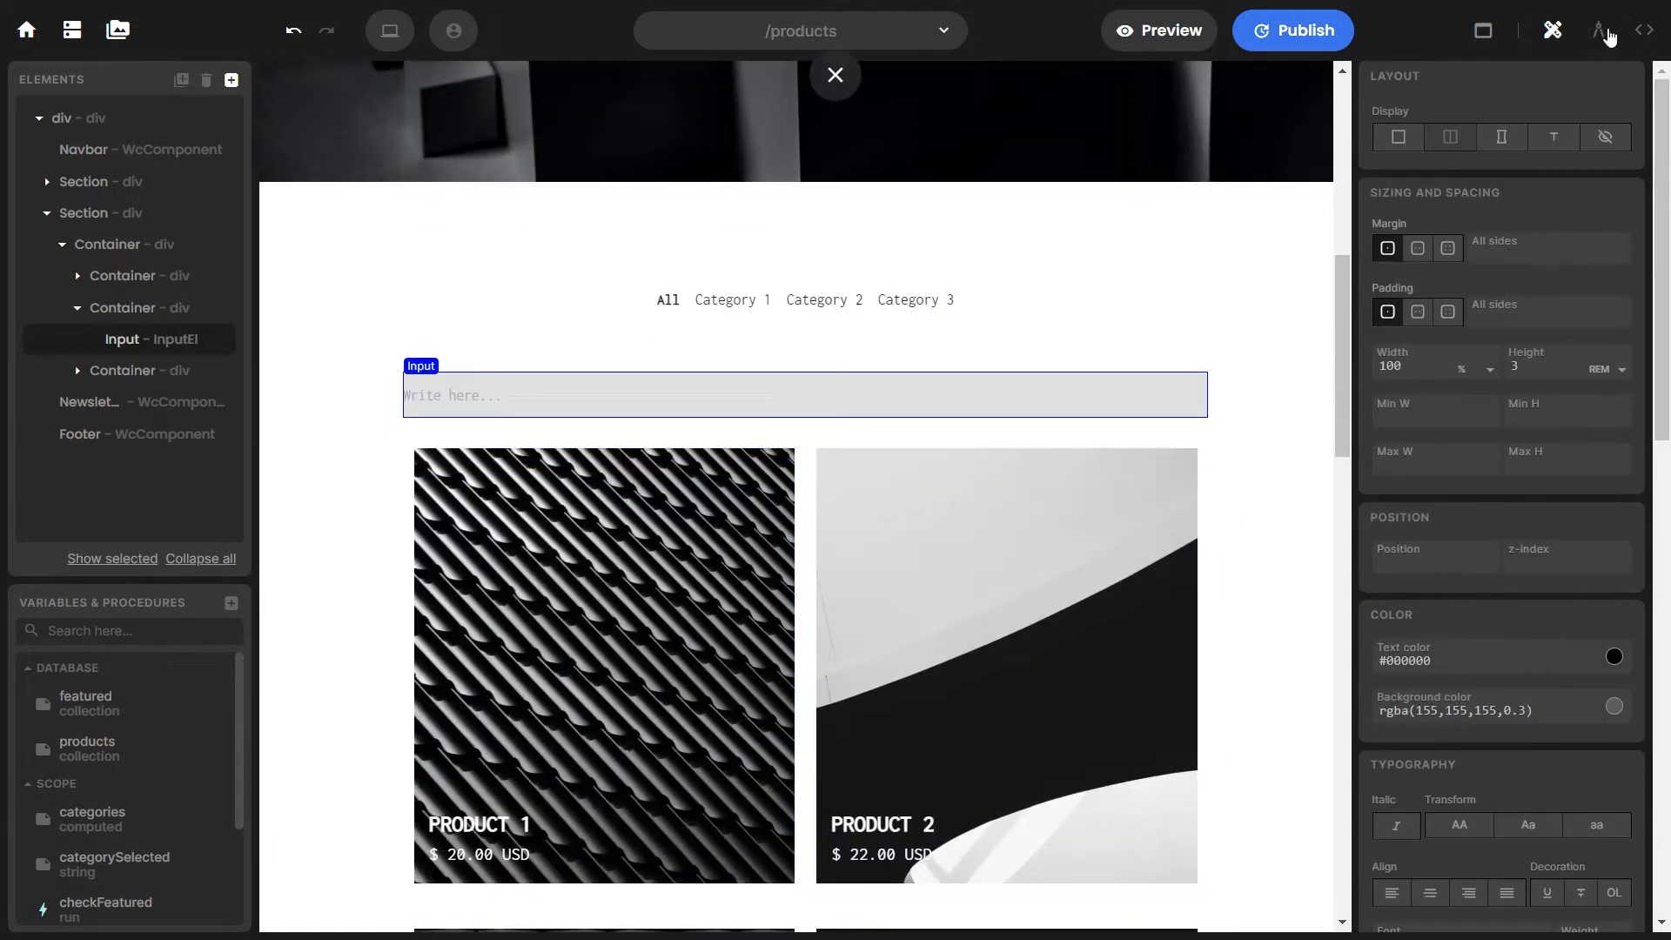
Change the input's placeholder to "Search here..." and set its Reactive property to true
click(1602, 32)
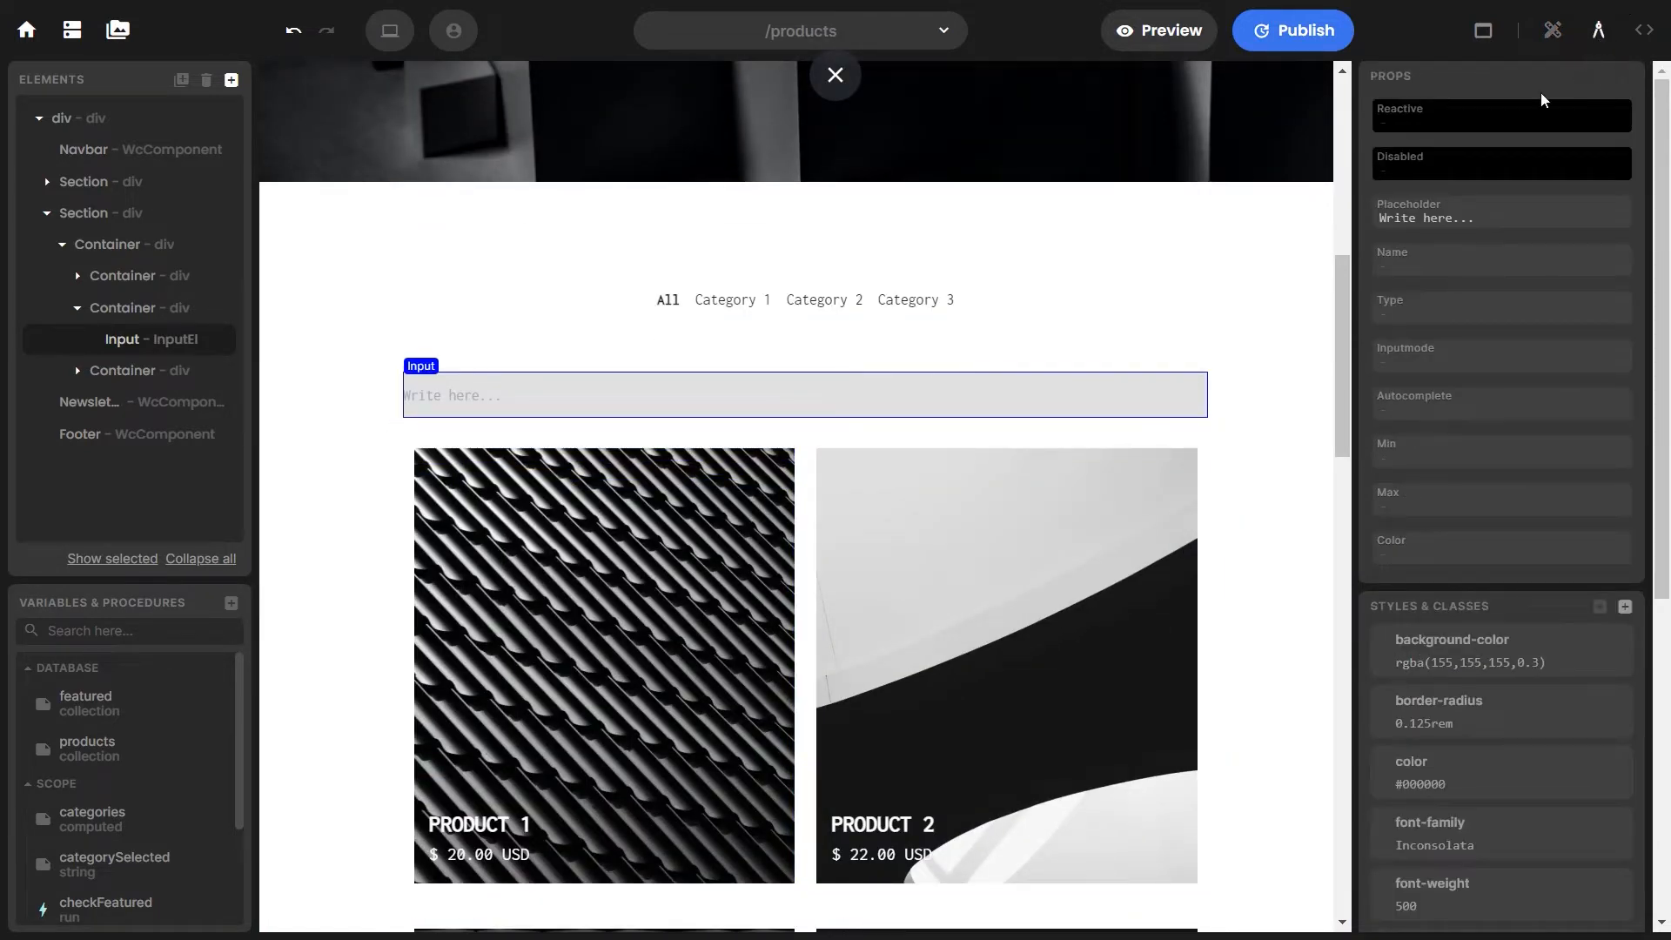
triple_click(1425, 216)
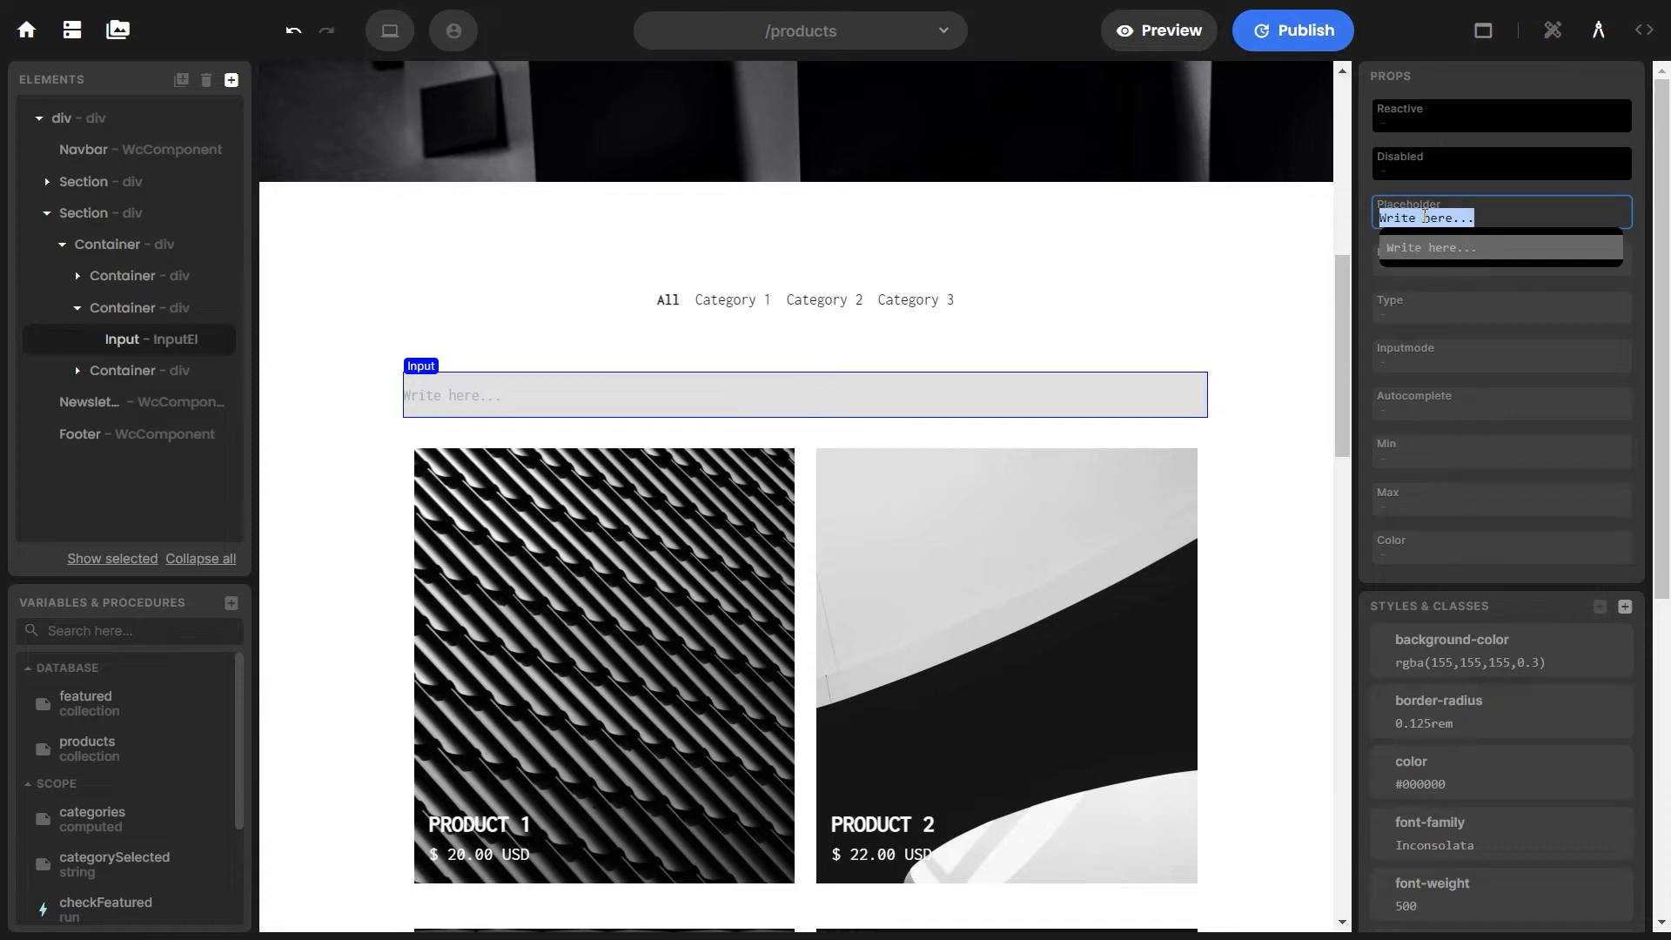
text(Search here)
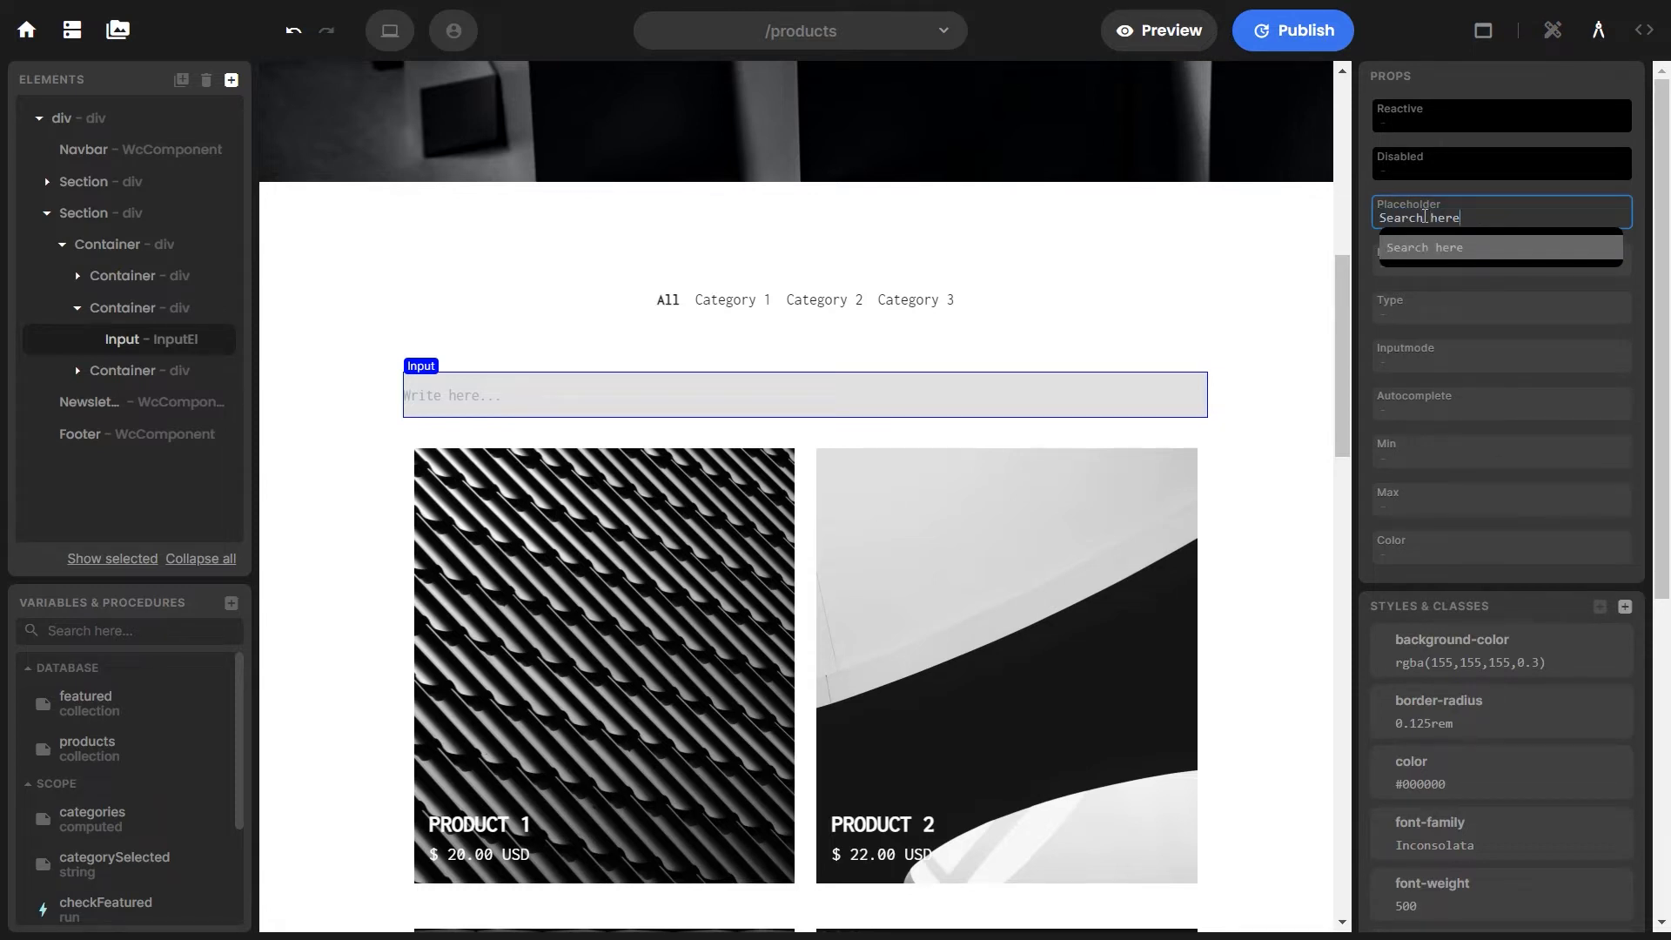
text(...)
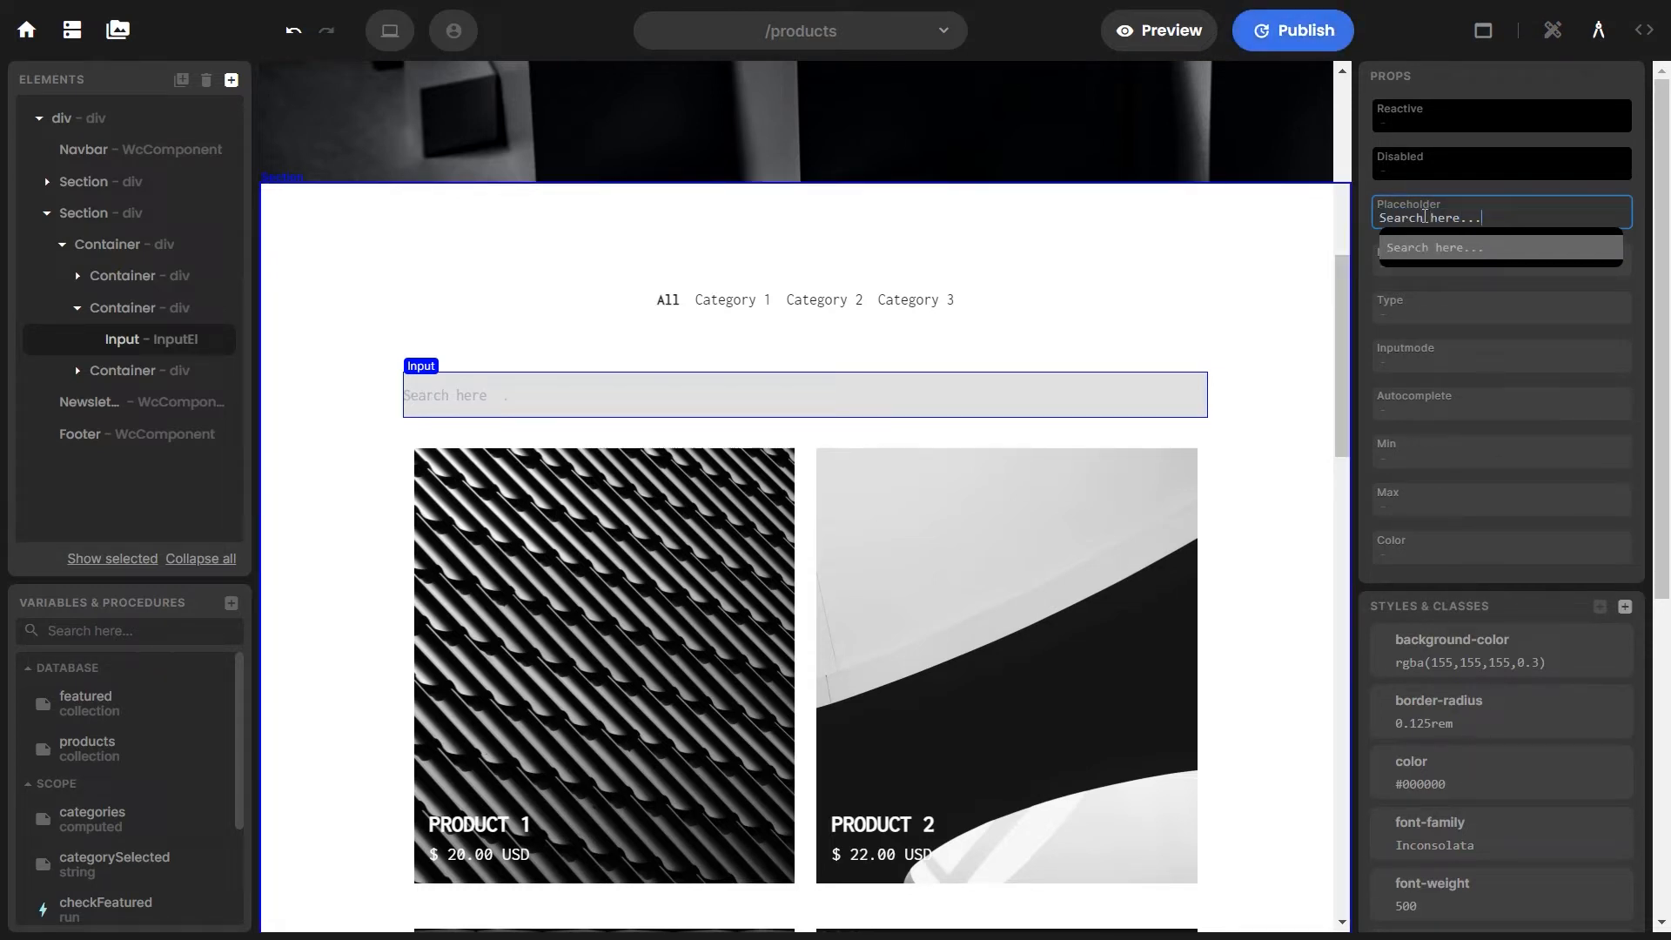
click(1410, 118)
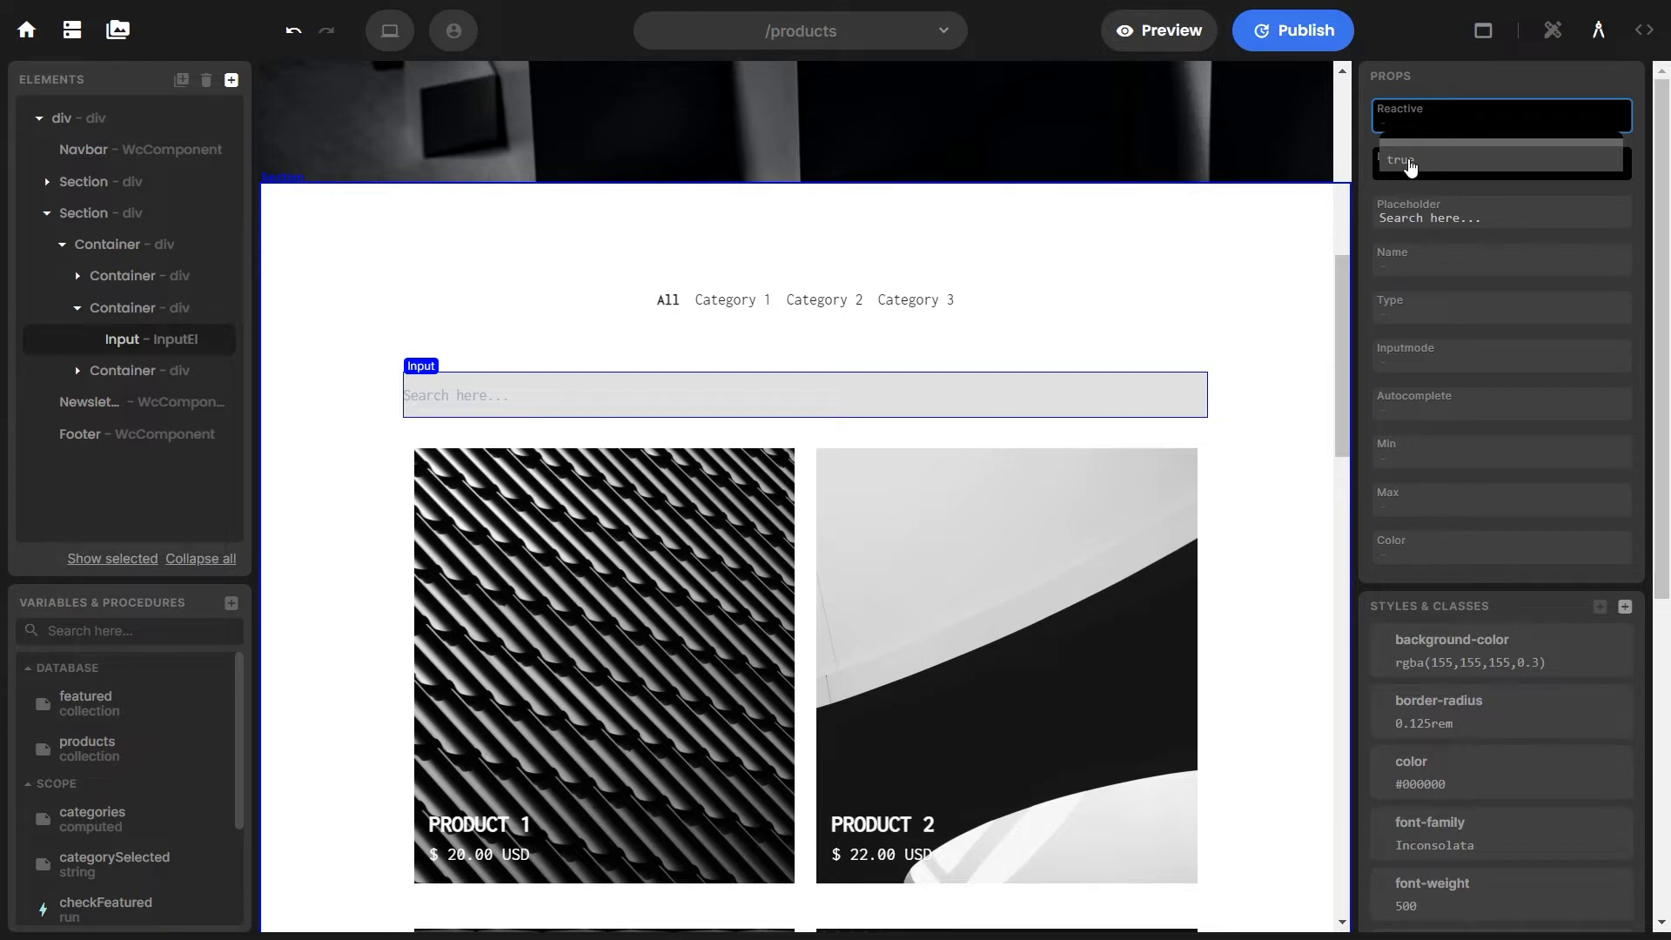
click(1412, 164)
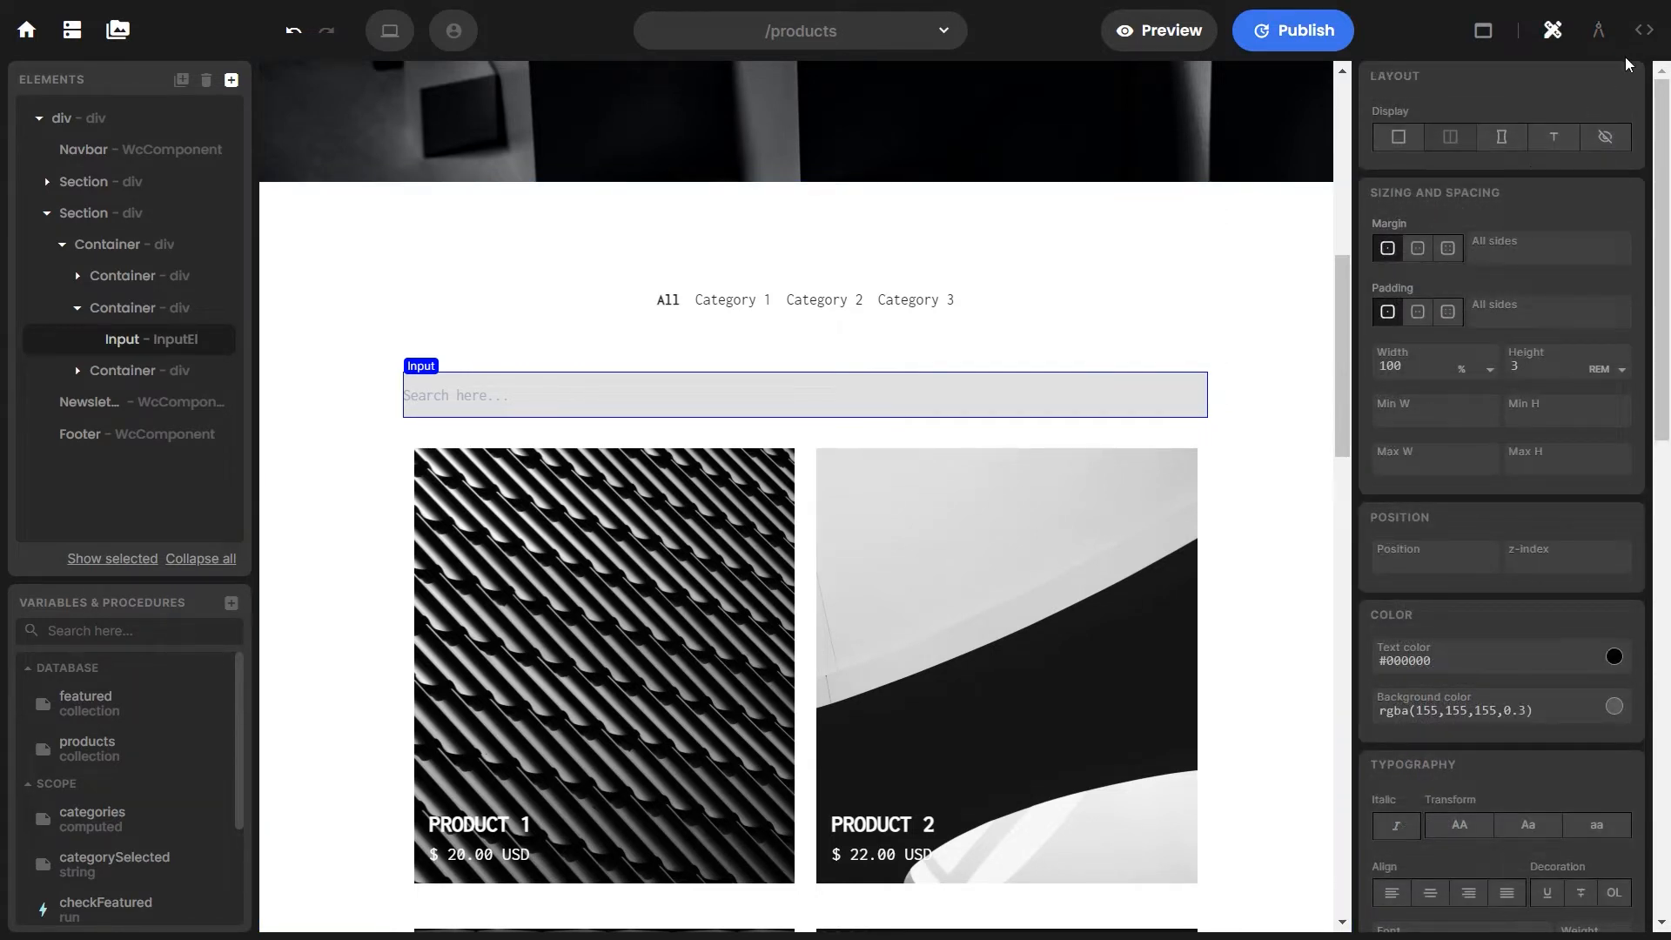
Bind the search input's model variable to brain.query
click(1645, 29)
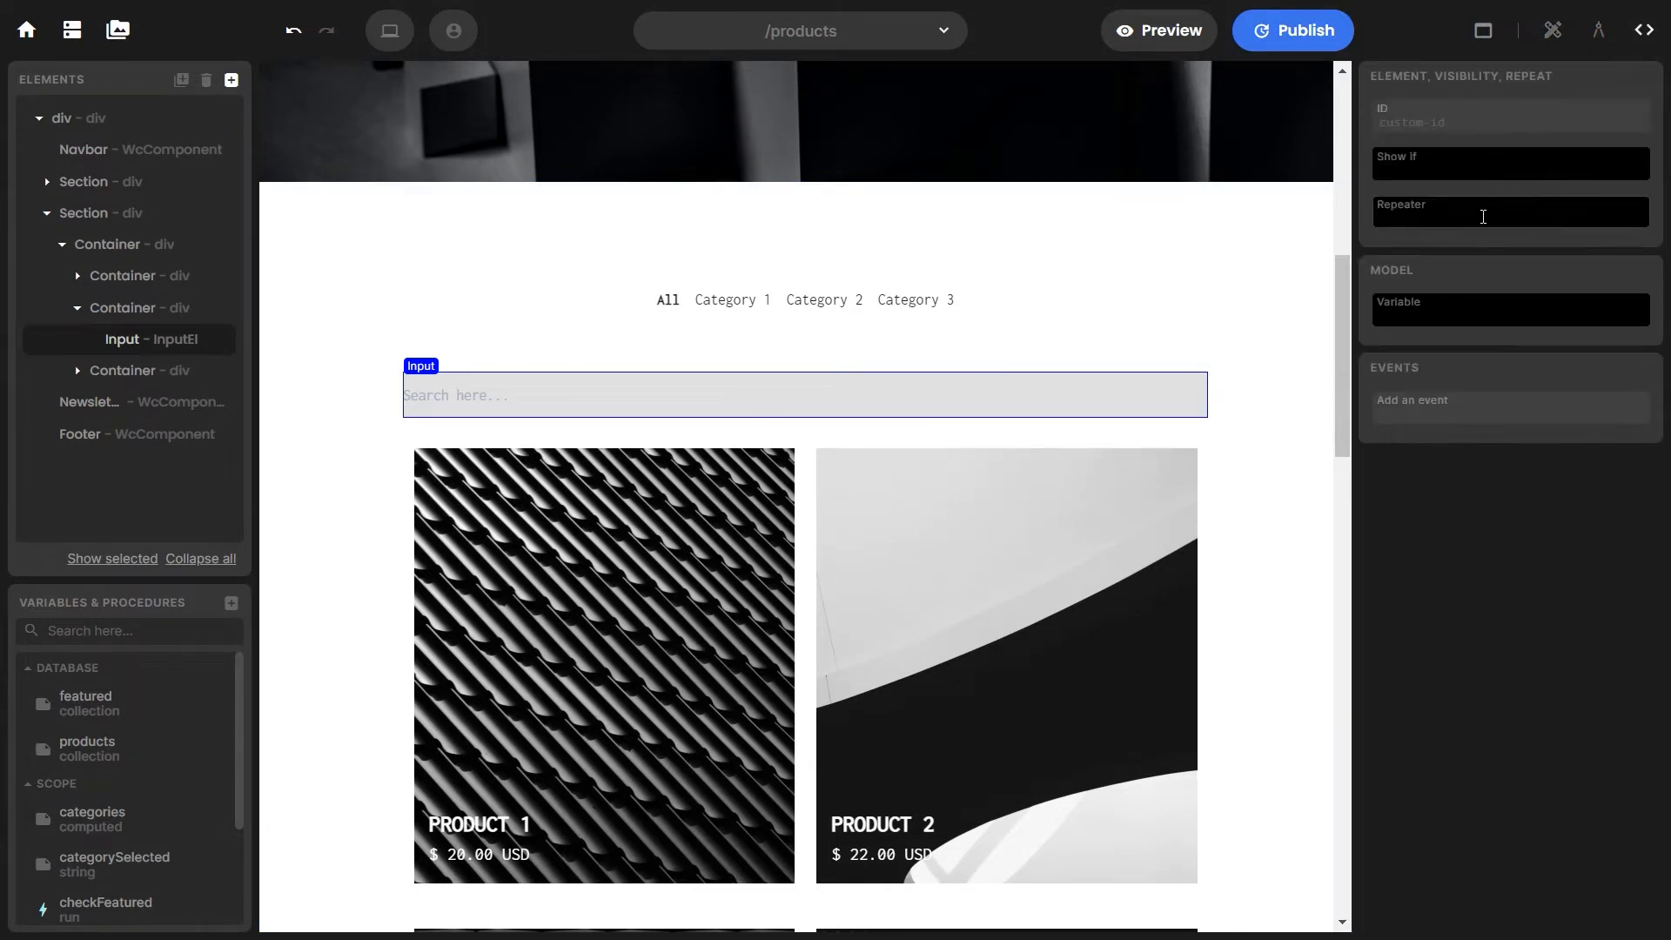
click(1415, 322)
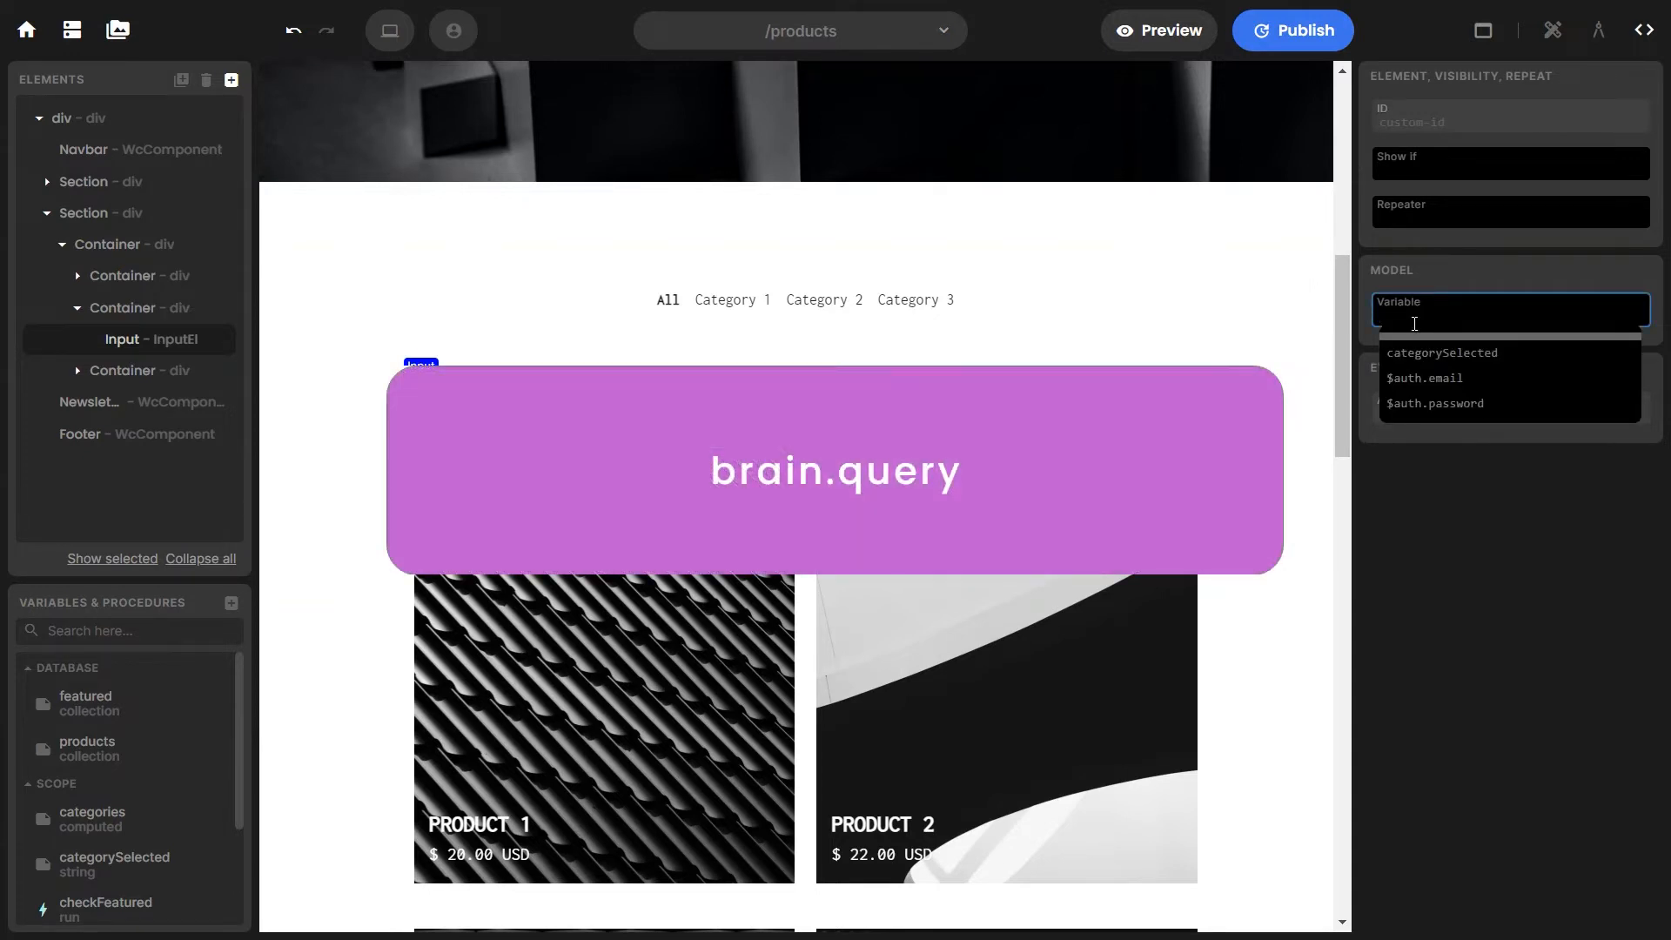
text(brain.query)
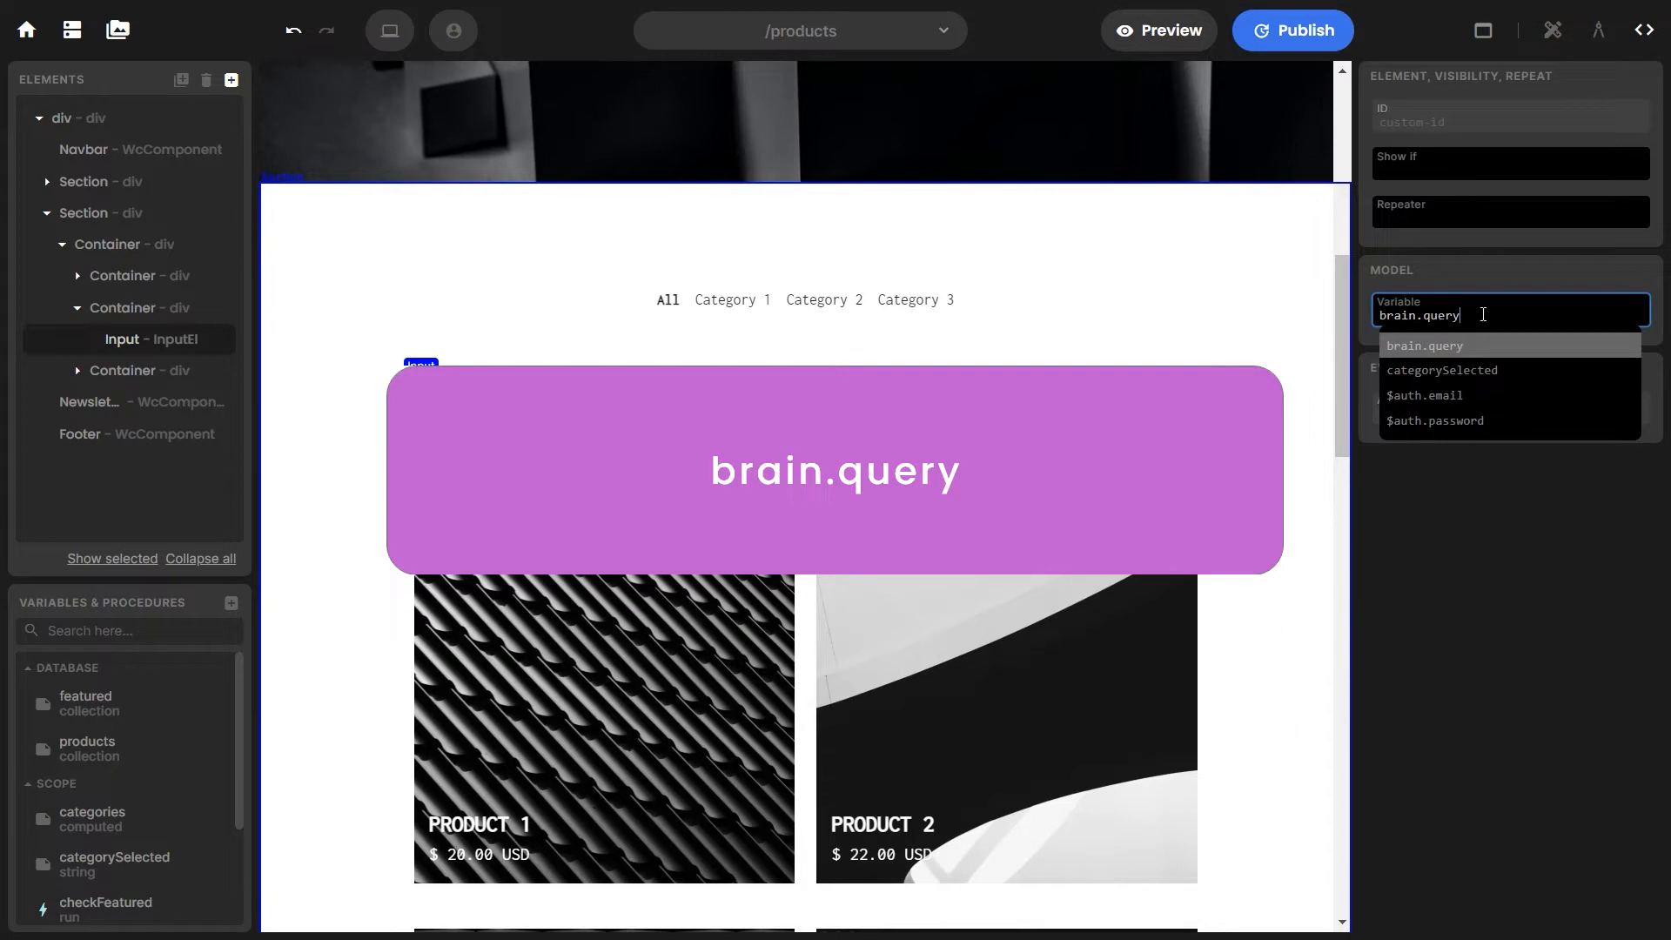
scroll(525, 572, down, 1)
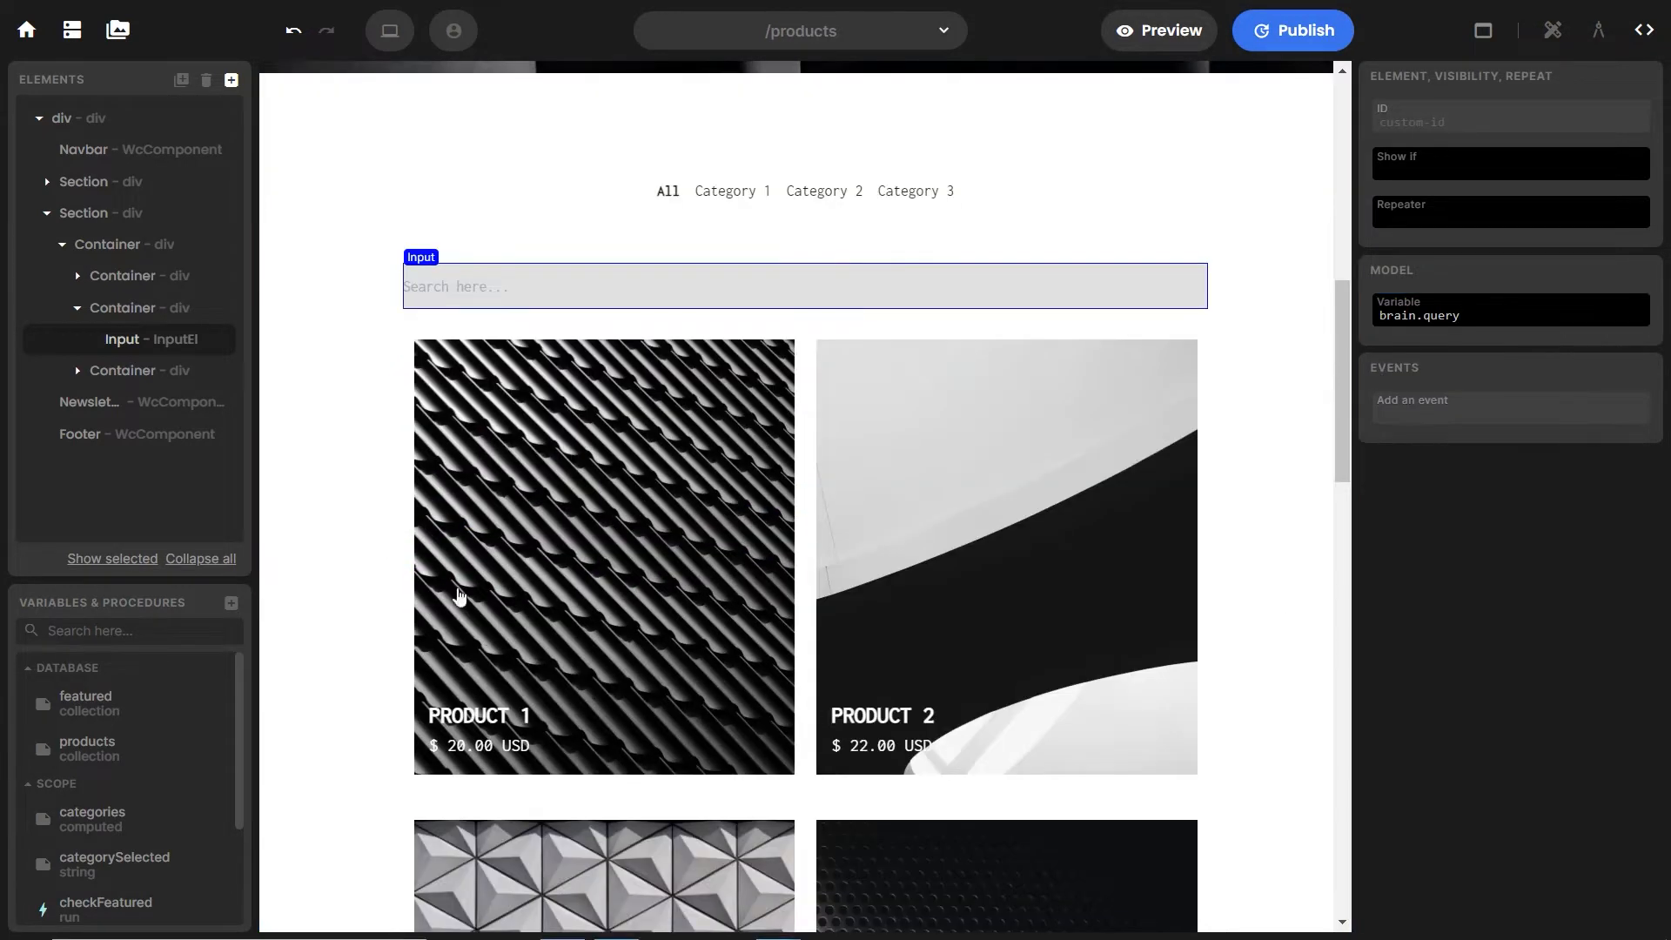
Create a new variable of type Database using the Brain search option
click(229, 604)
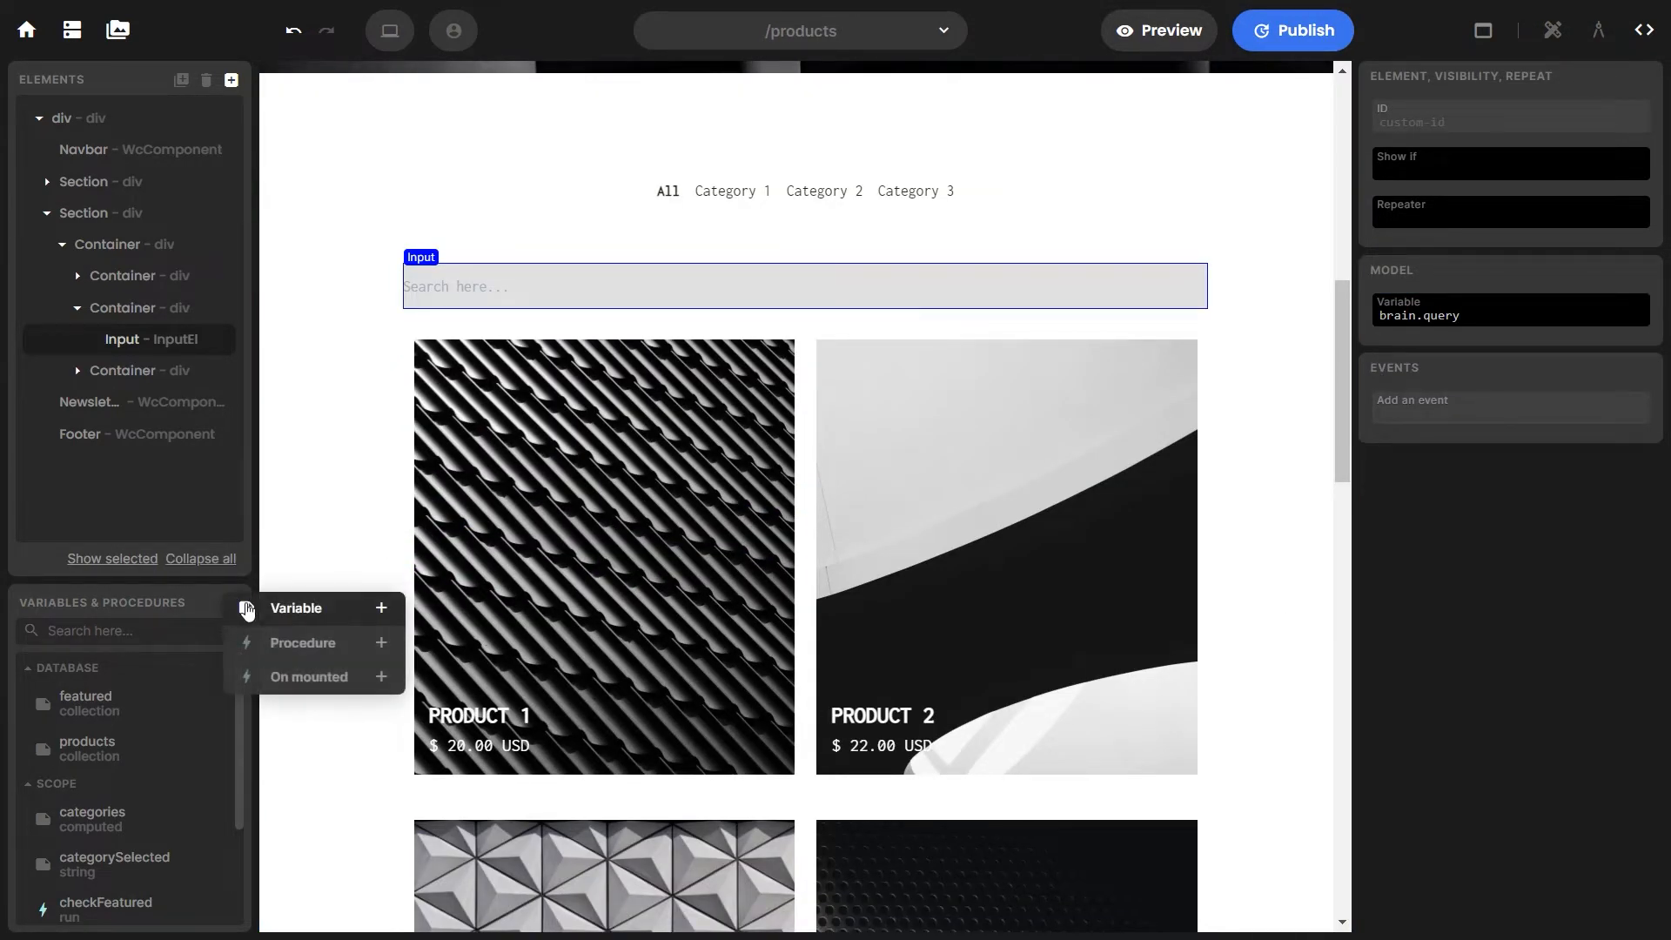
click(249, 608)
click(277, 606)
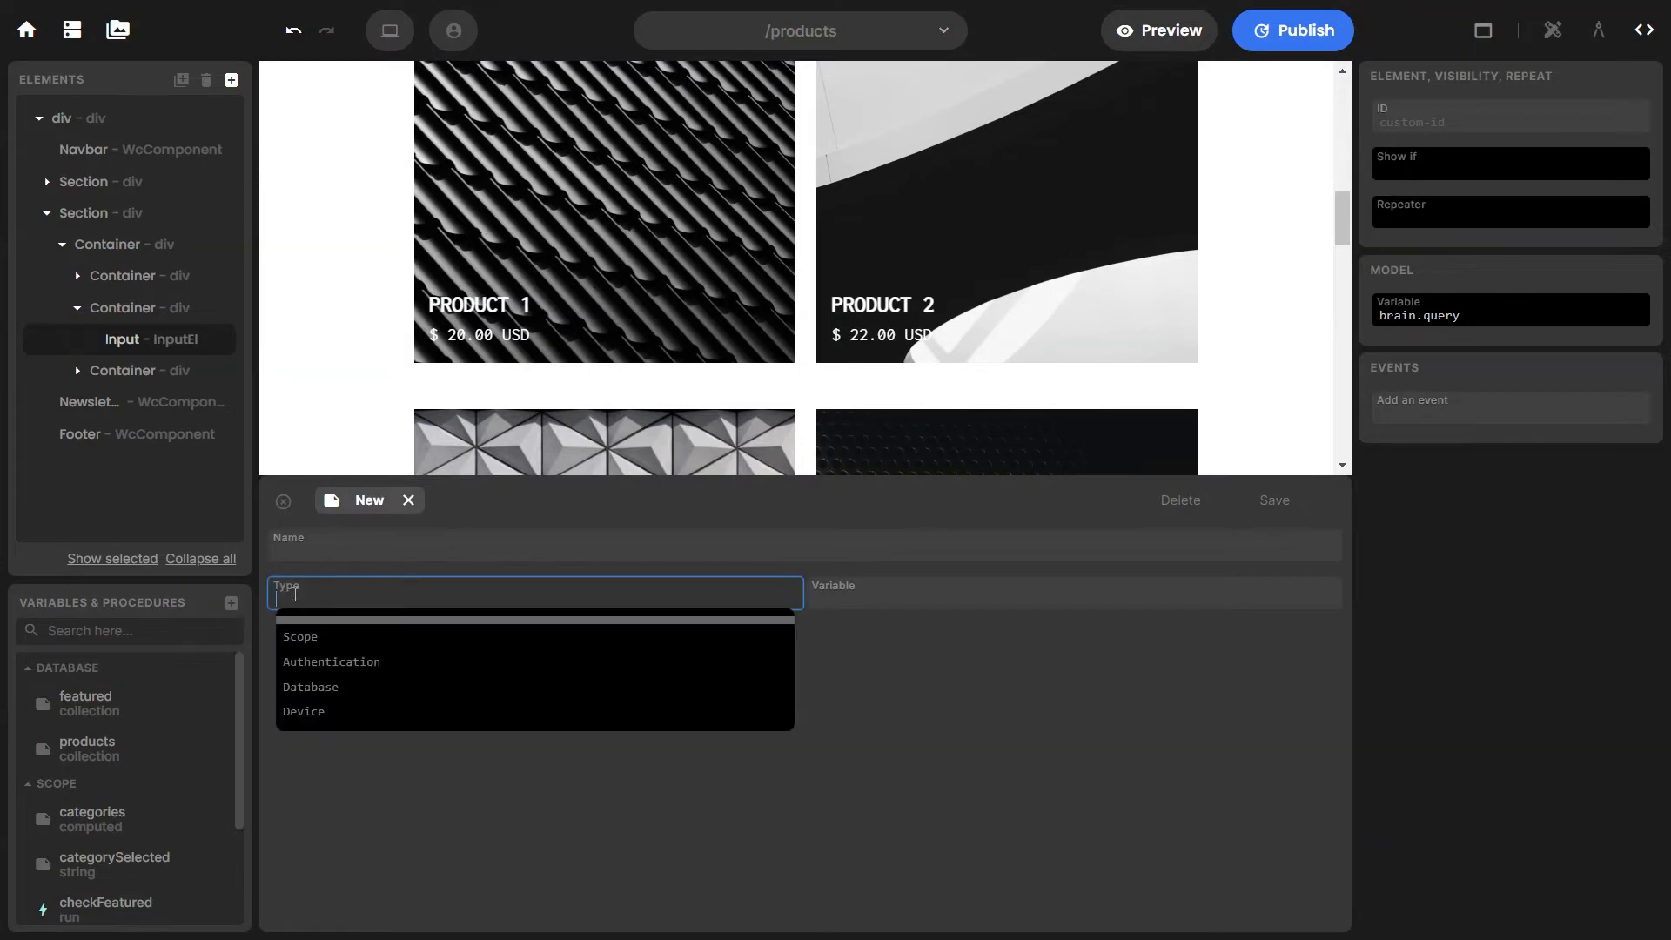
click(313, 688)
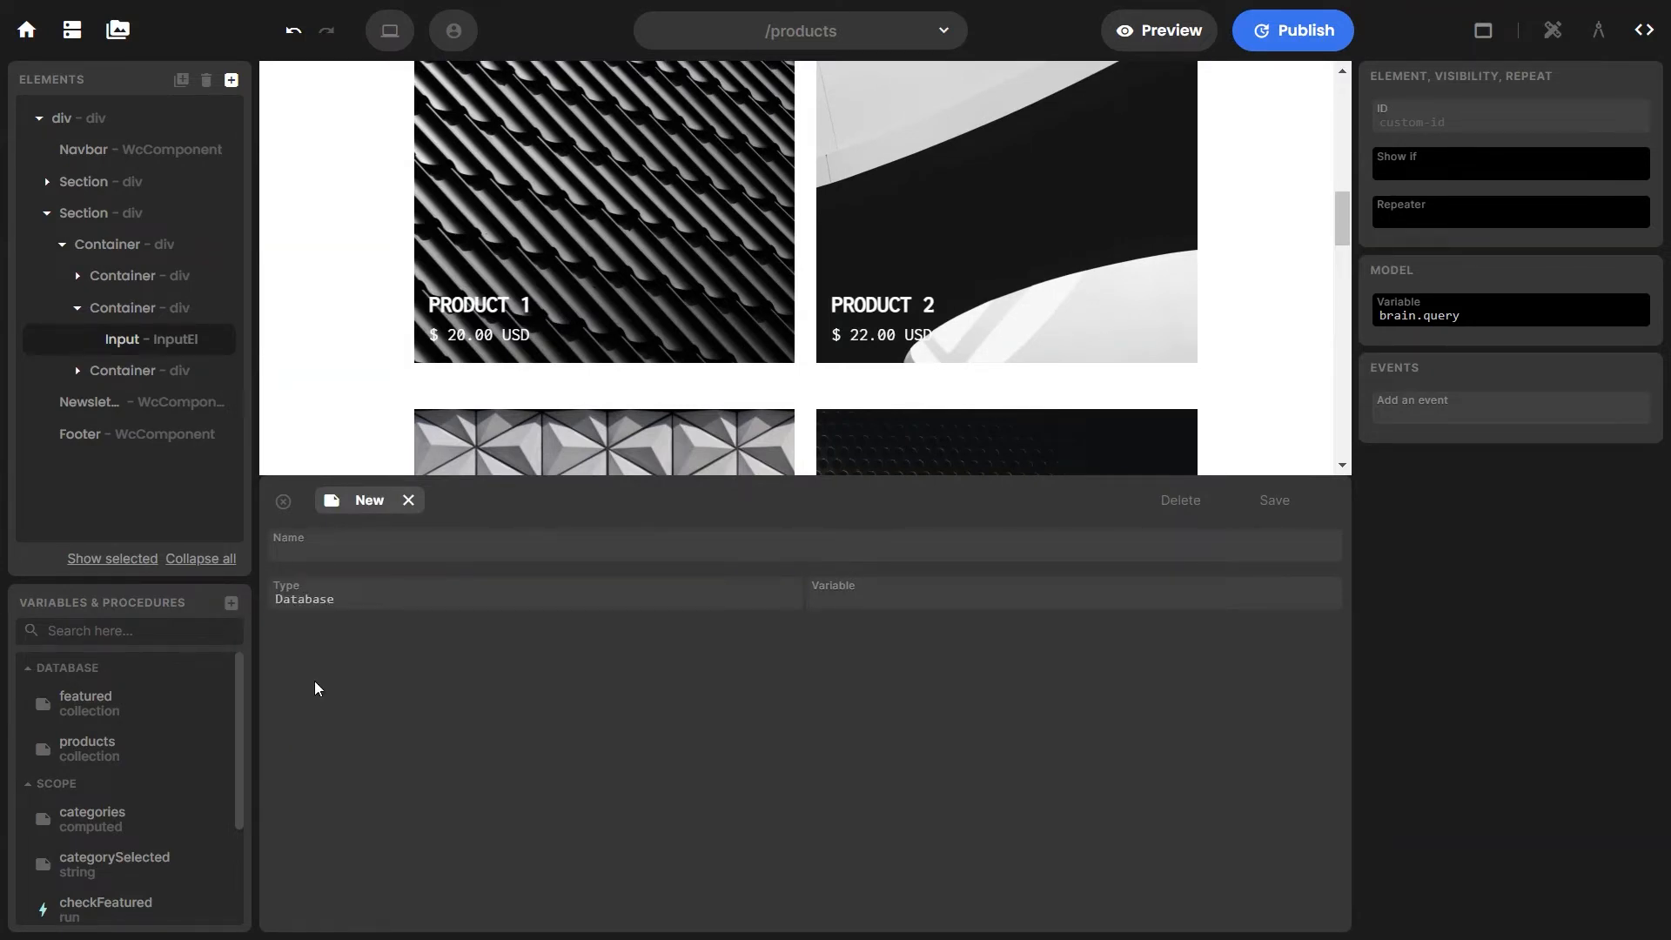
click(940, 595)
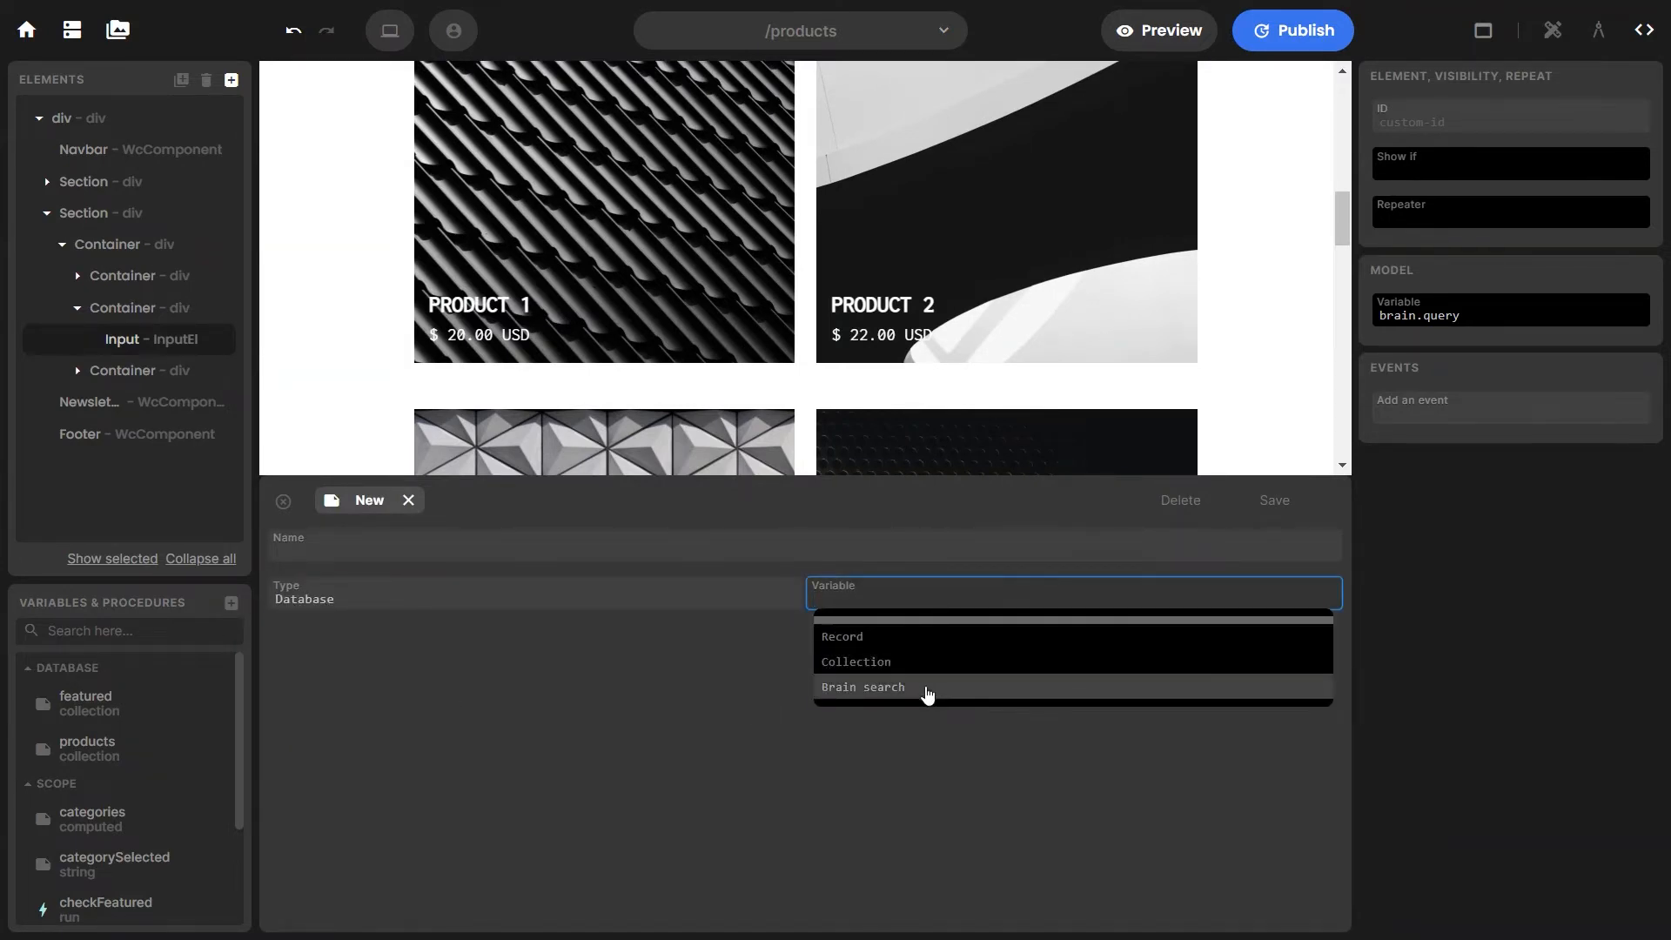
click(926, 694)
Name the new variable "Brain" and link it to the products table
click(813, 551)
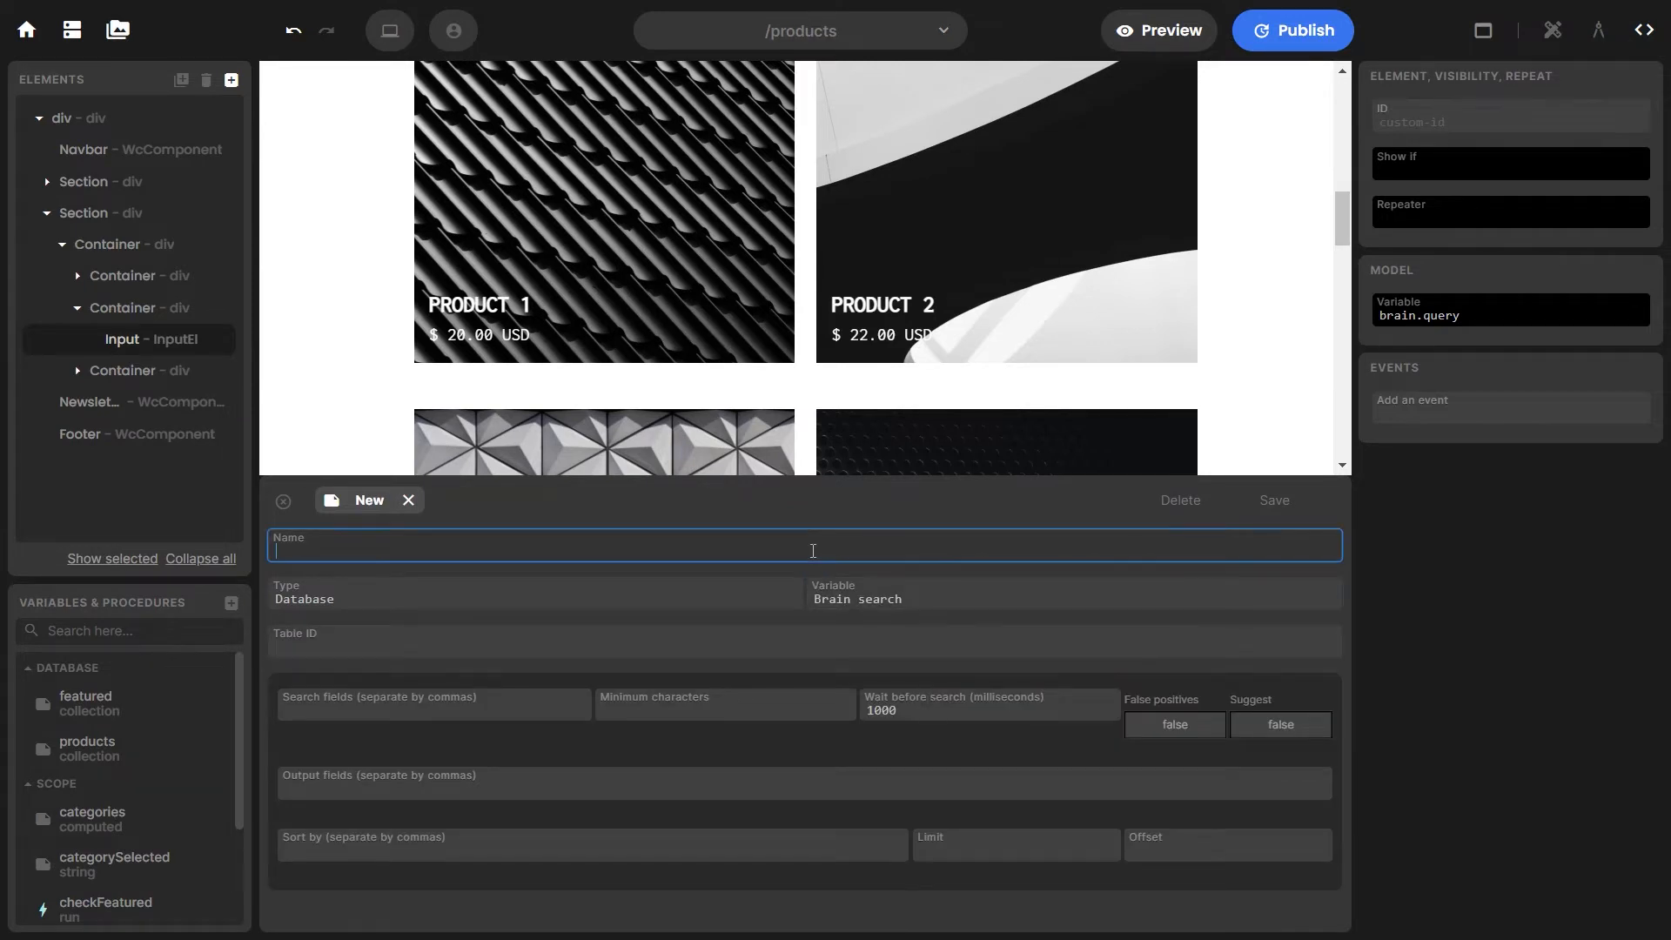
text(Brain)
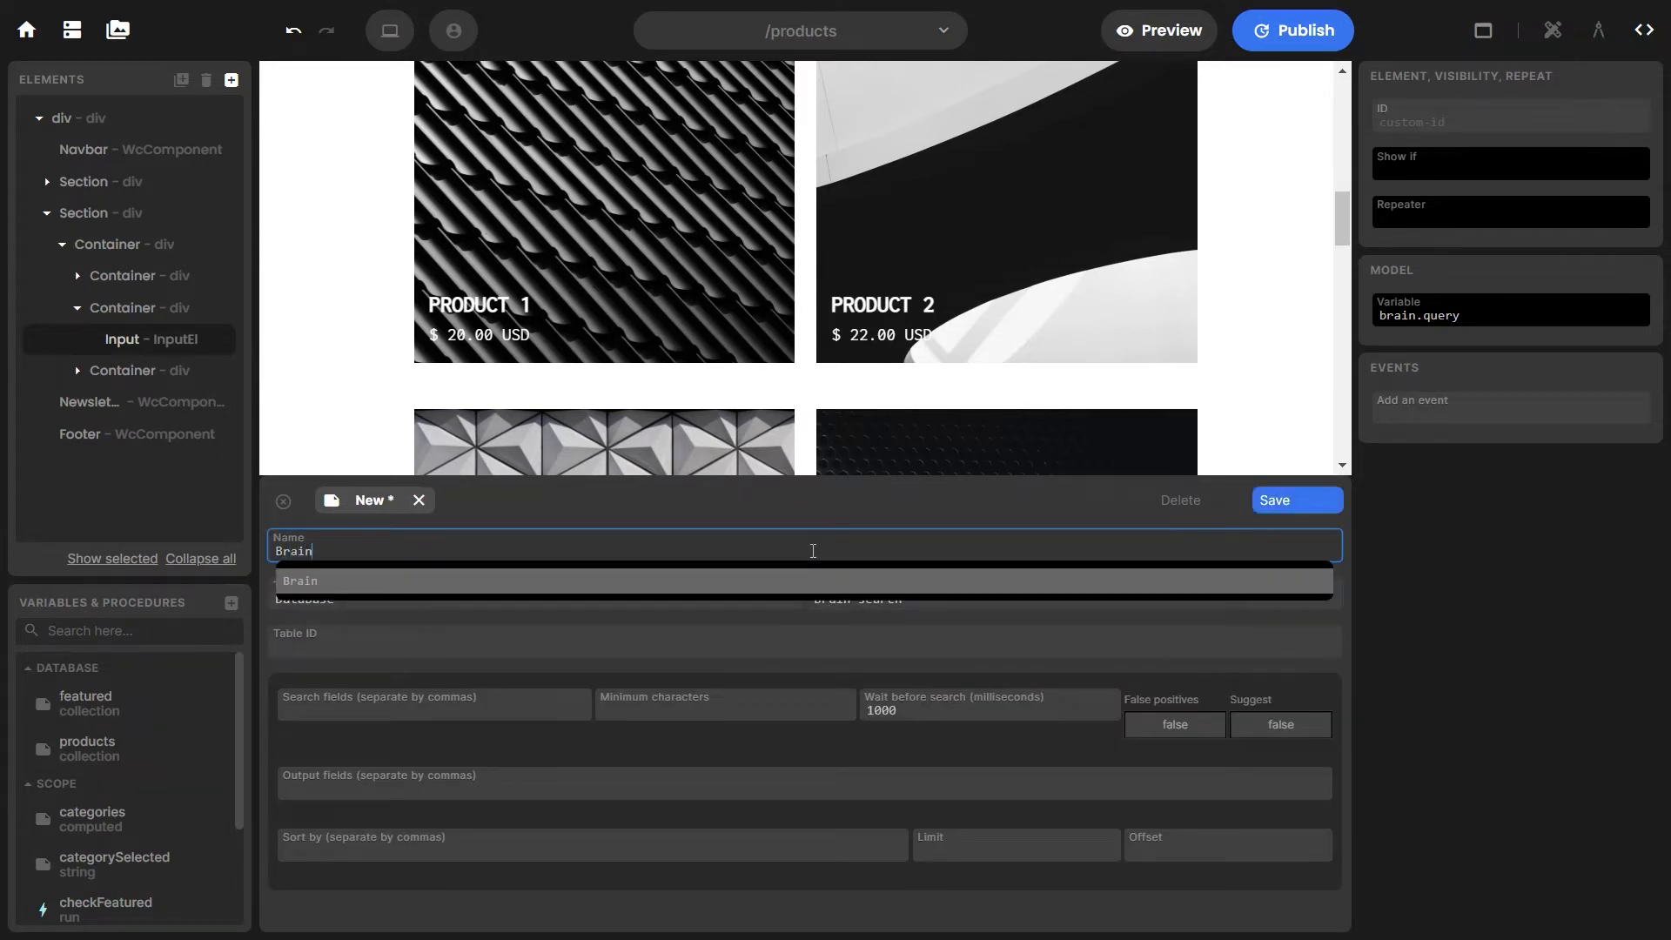
click(531, 648)
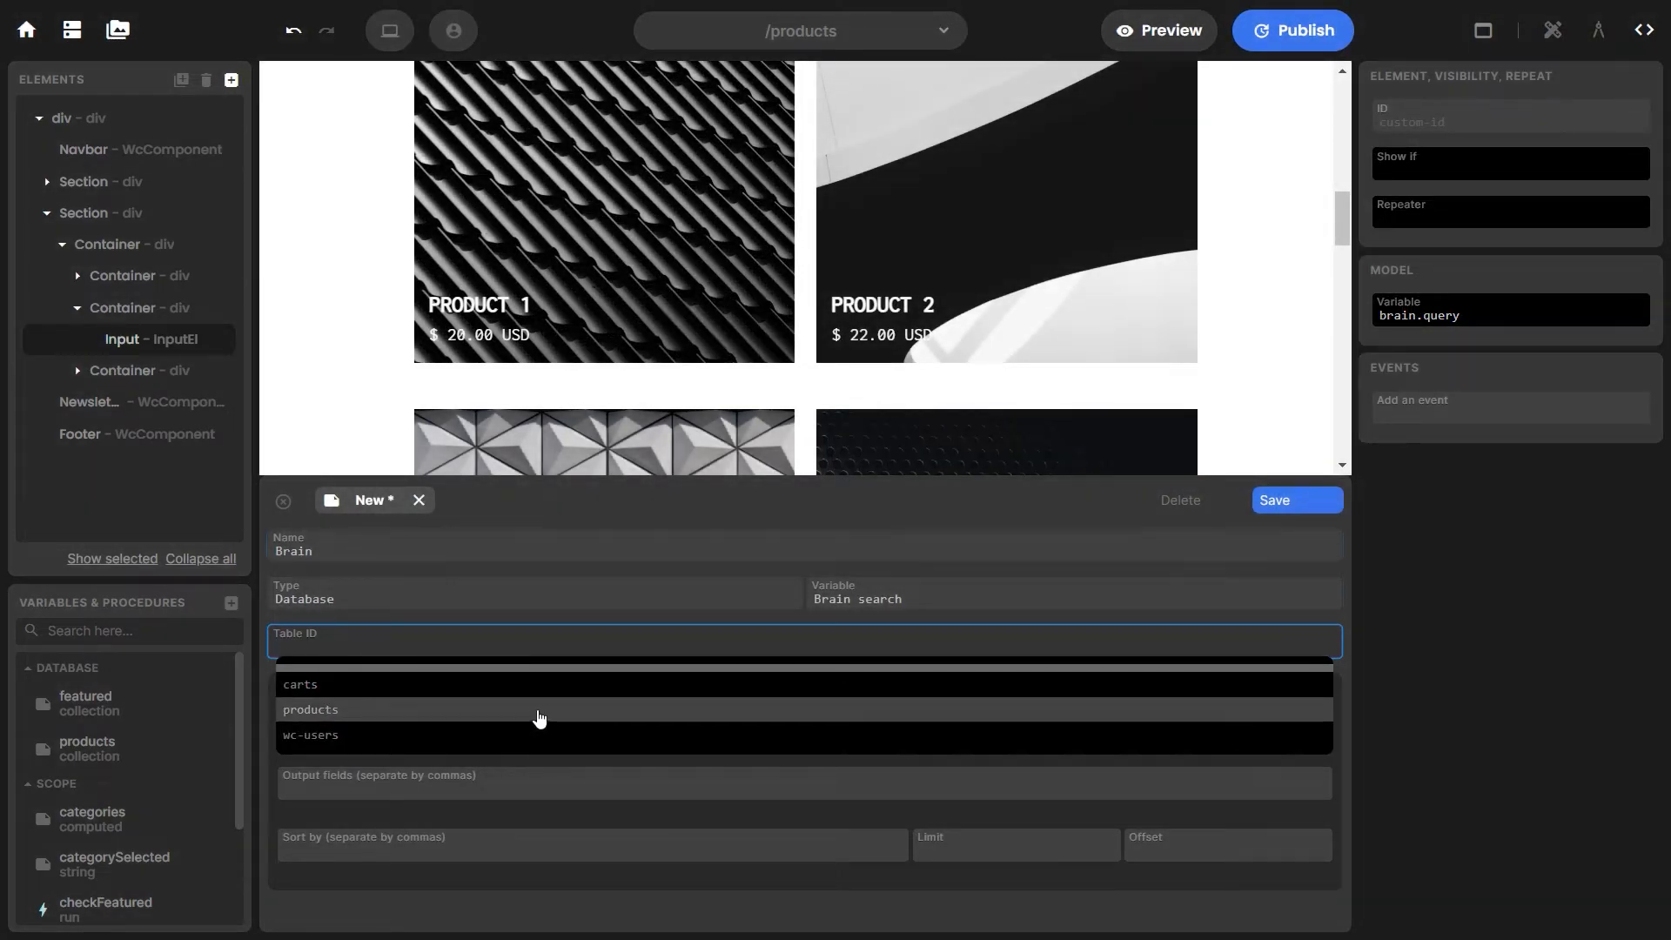
click(539, 714)
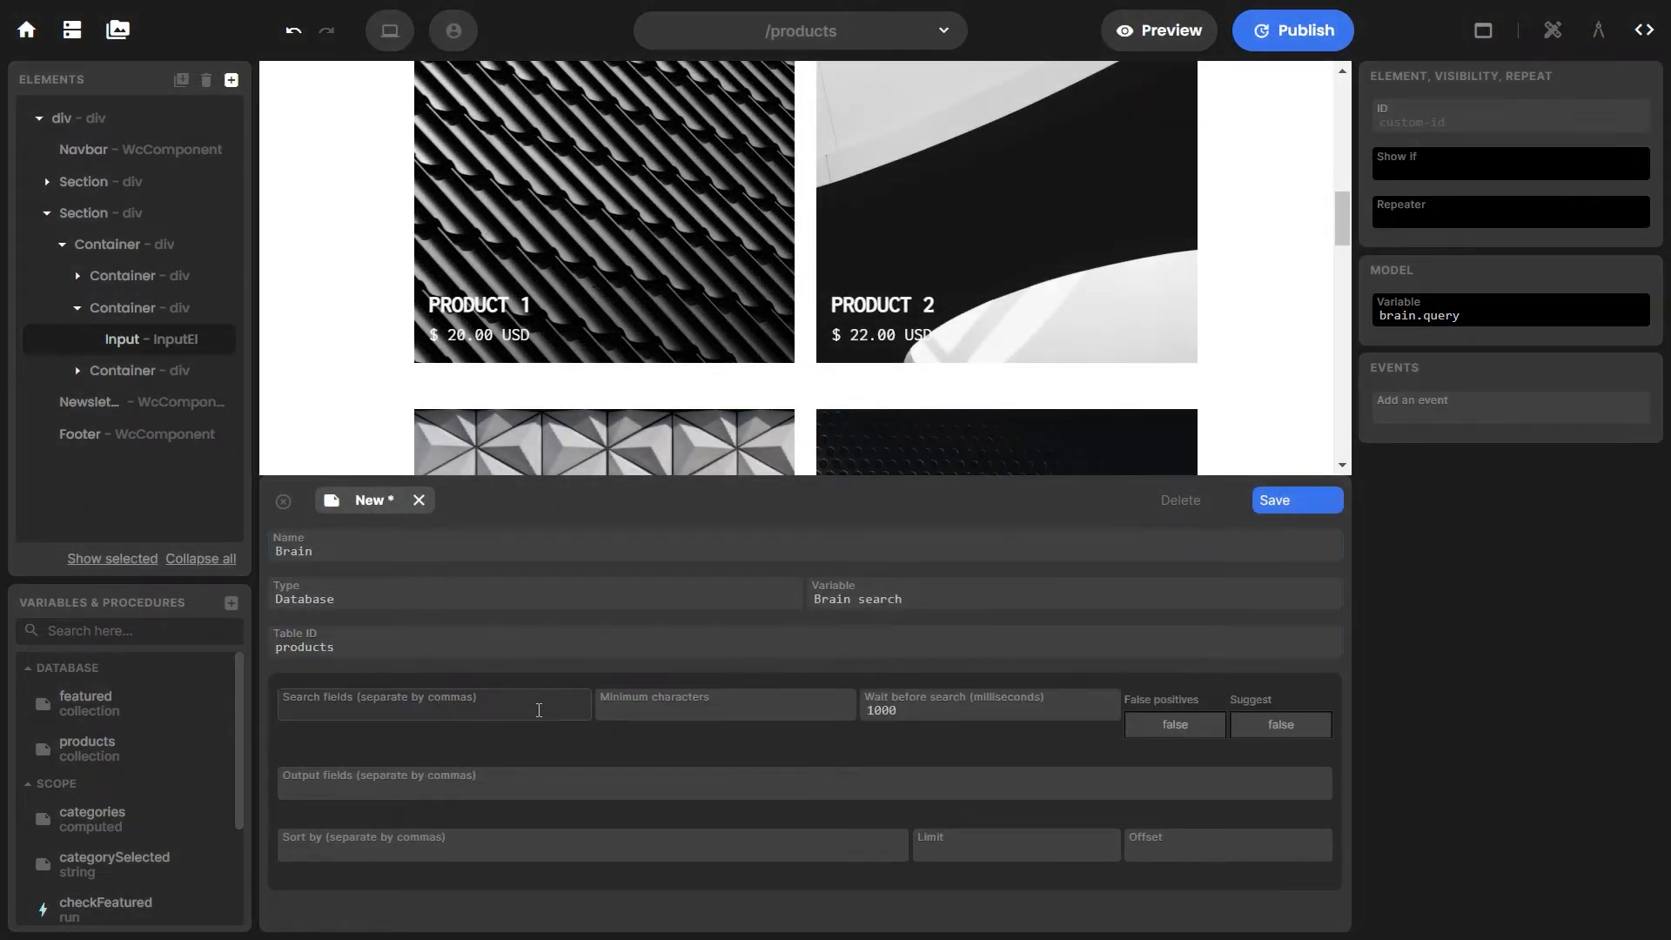
Set the Brain variable's search fields to "name, price"
click(539, 710)
text(name)
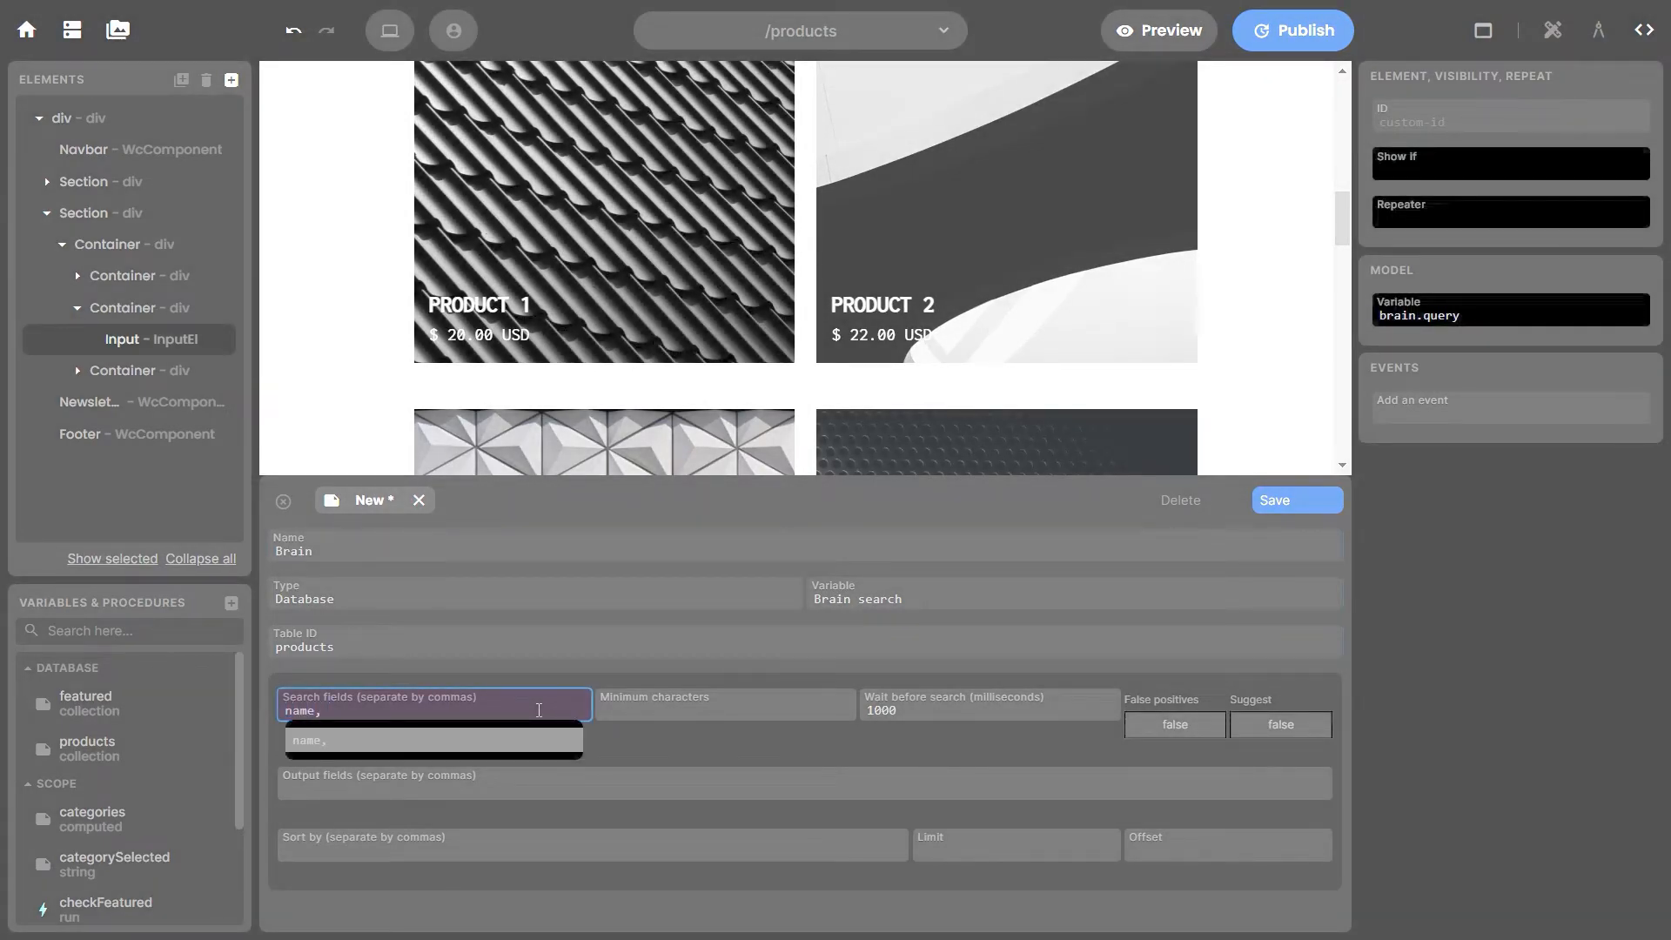
text(, p)
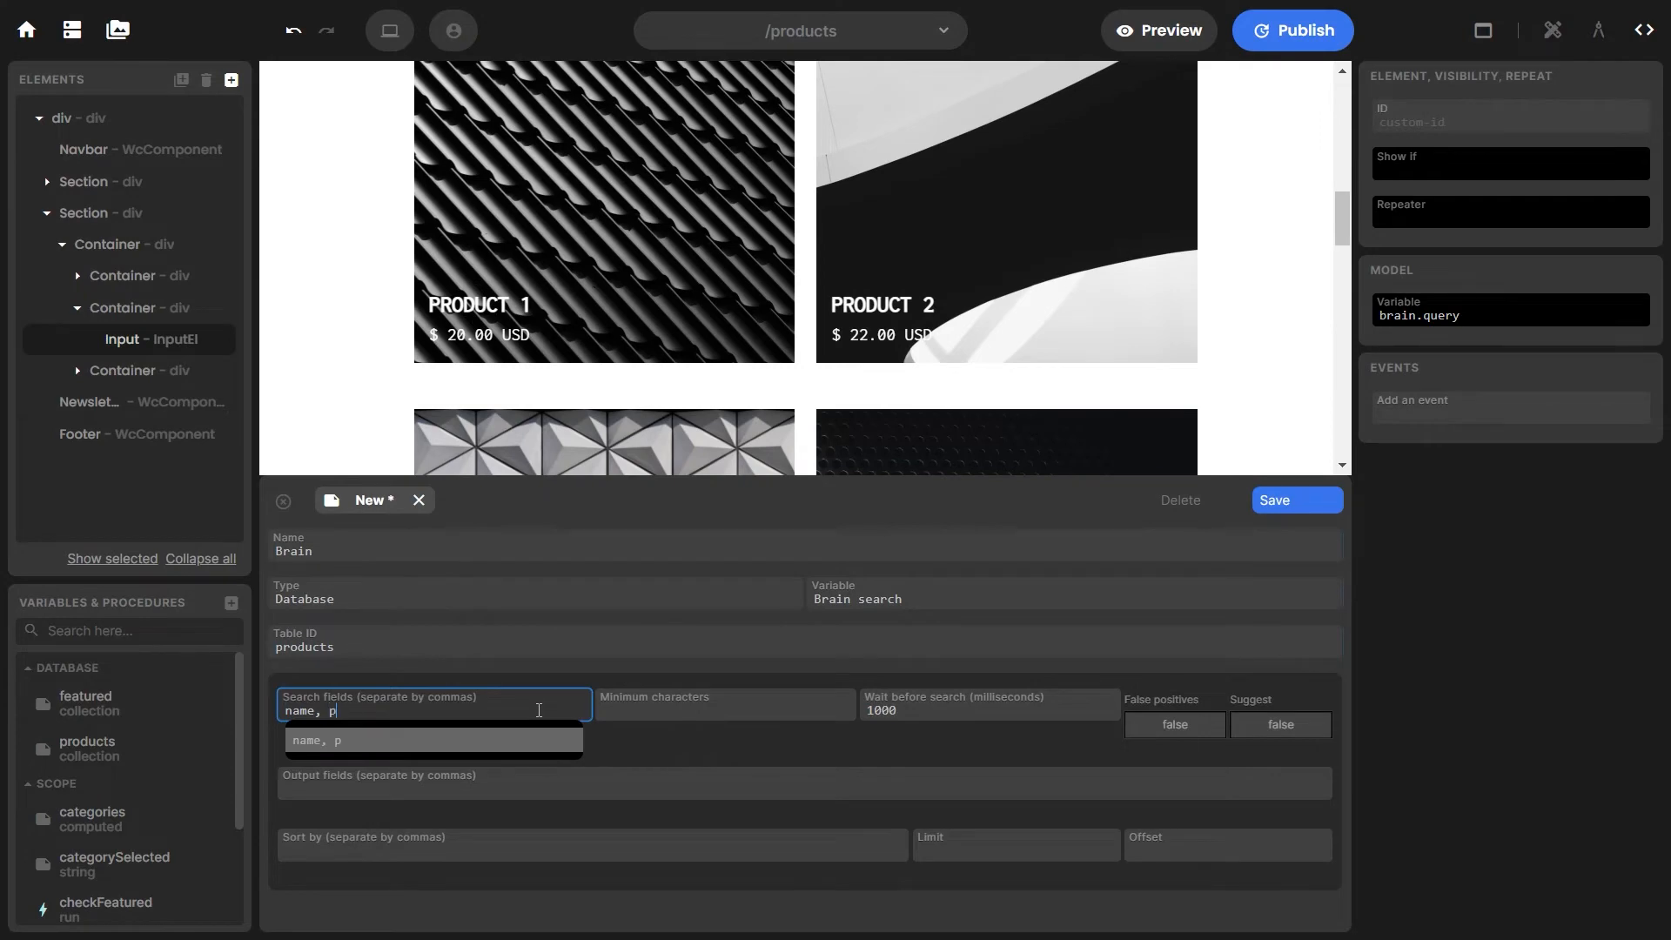
text(rice)
key(Return)
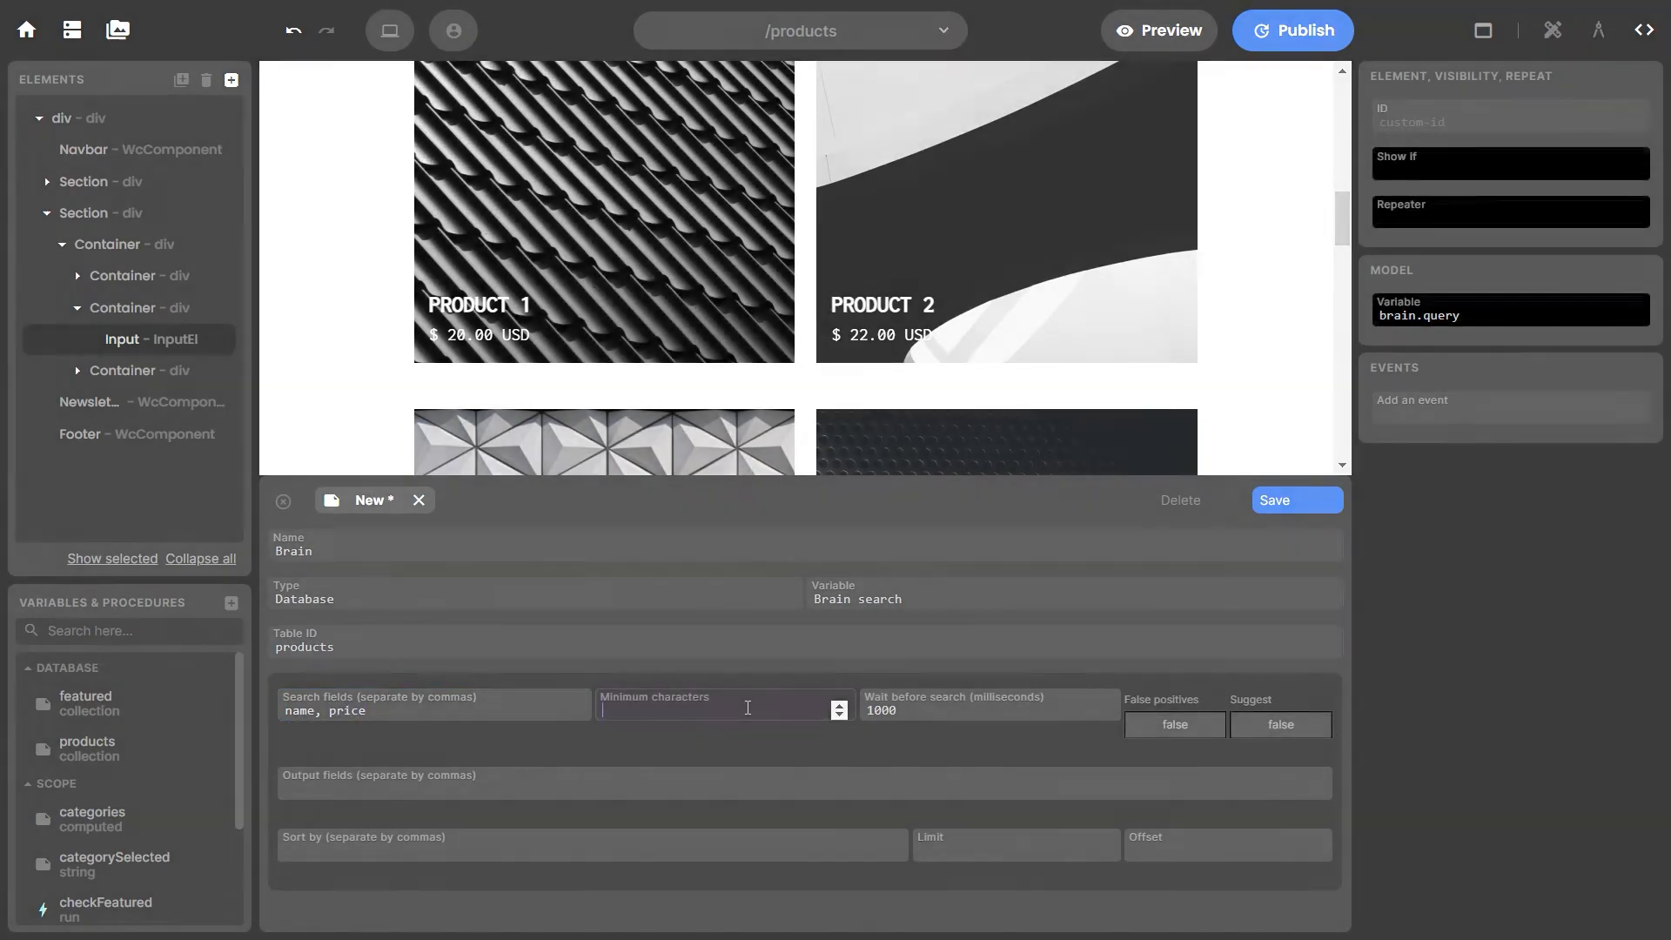
Set the minimum characters for the search to 1, save the Brain variable and close the variable editor
click(745, 707)
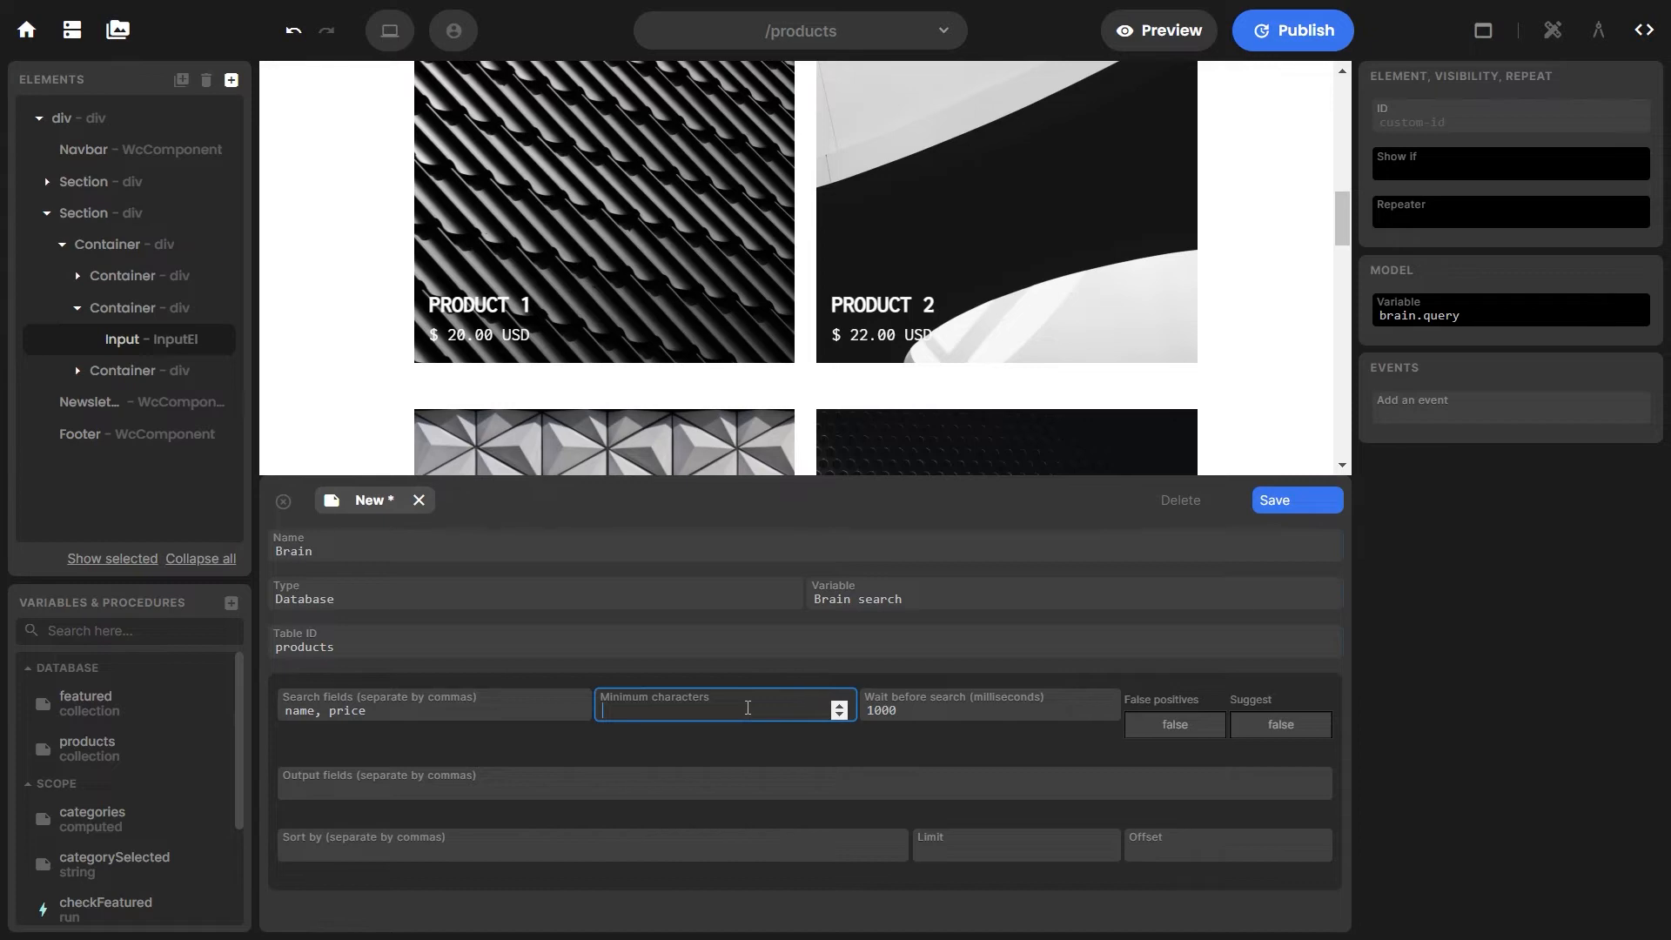
text(1)
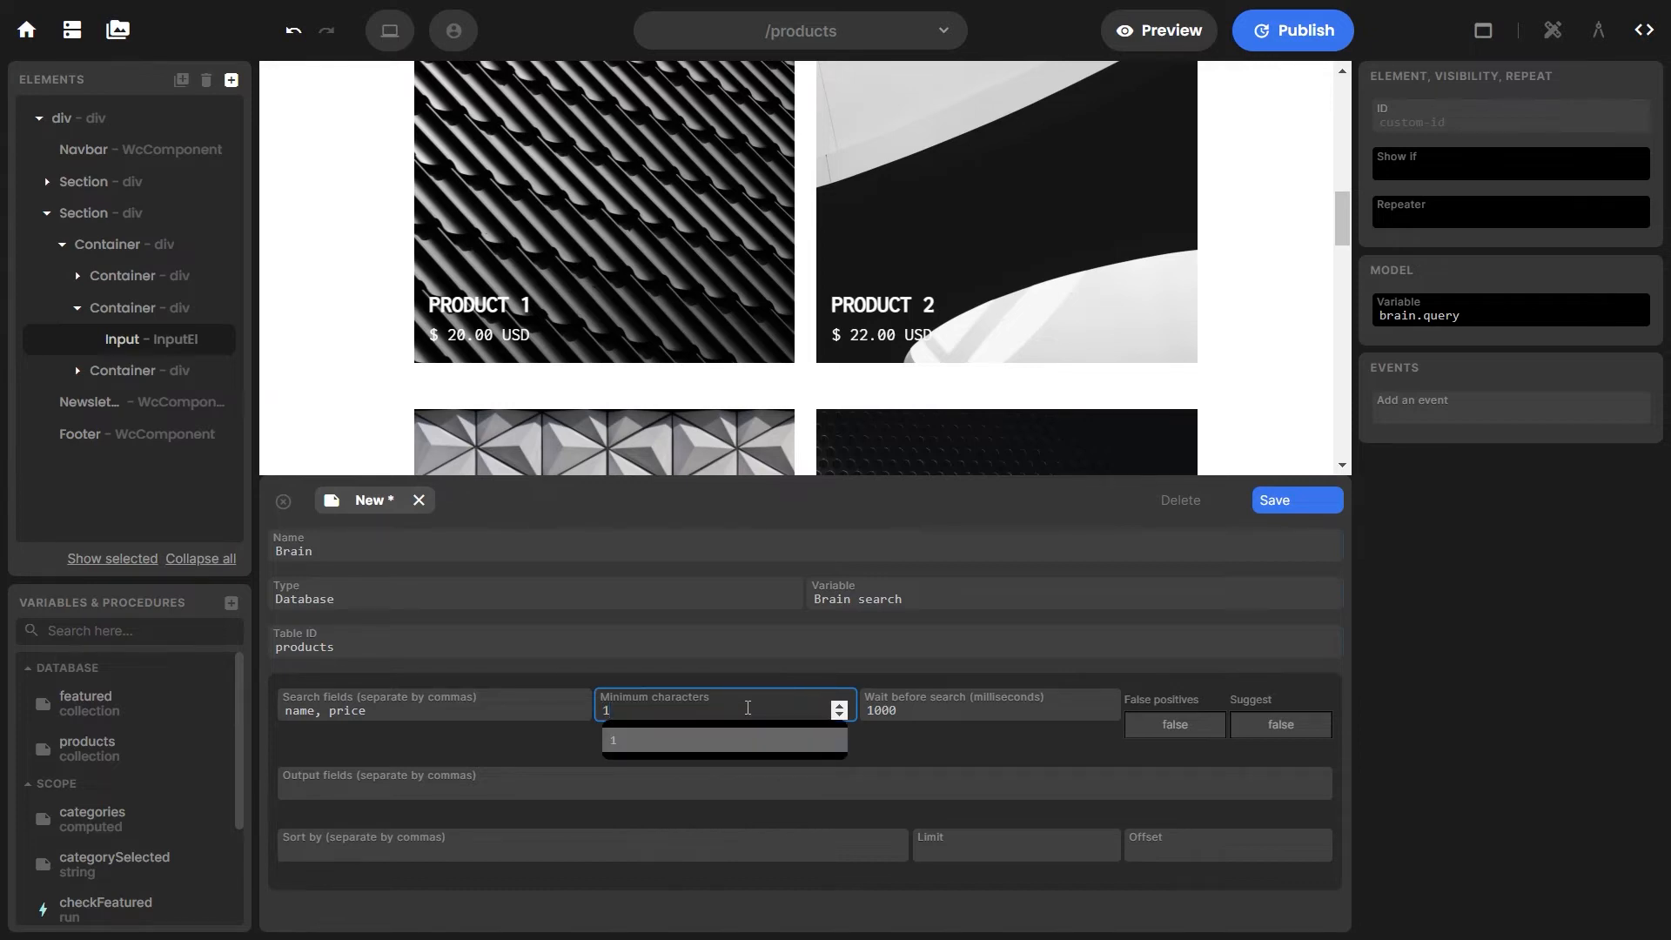
key(Return)
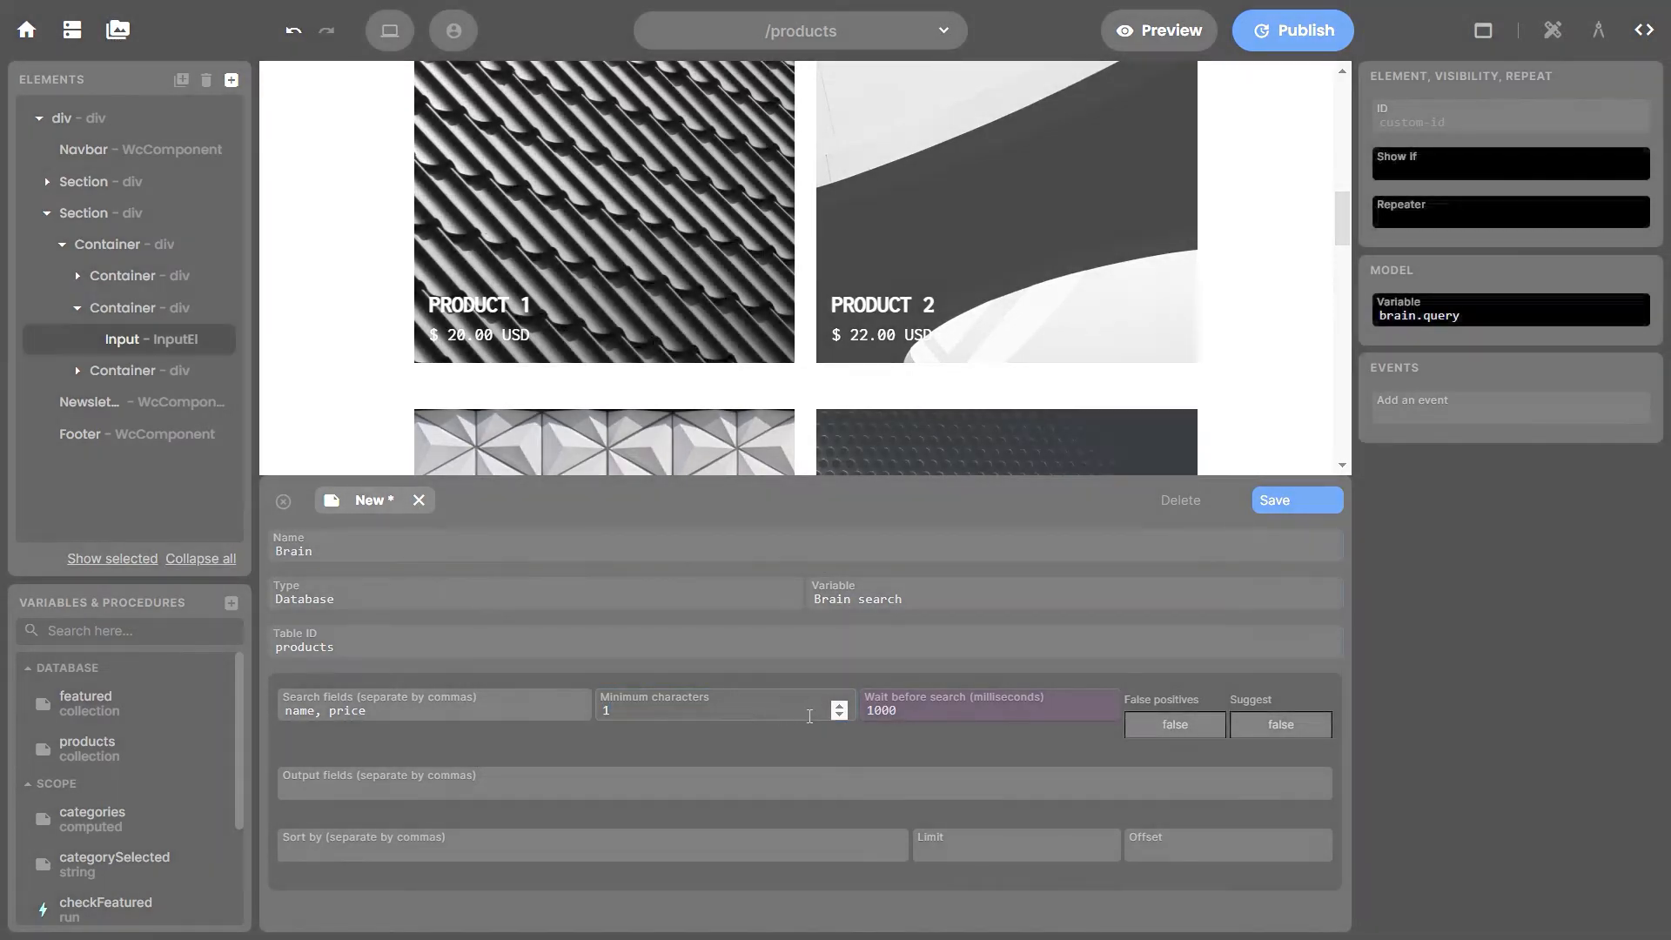
click(894, 704)
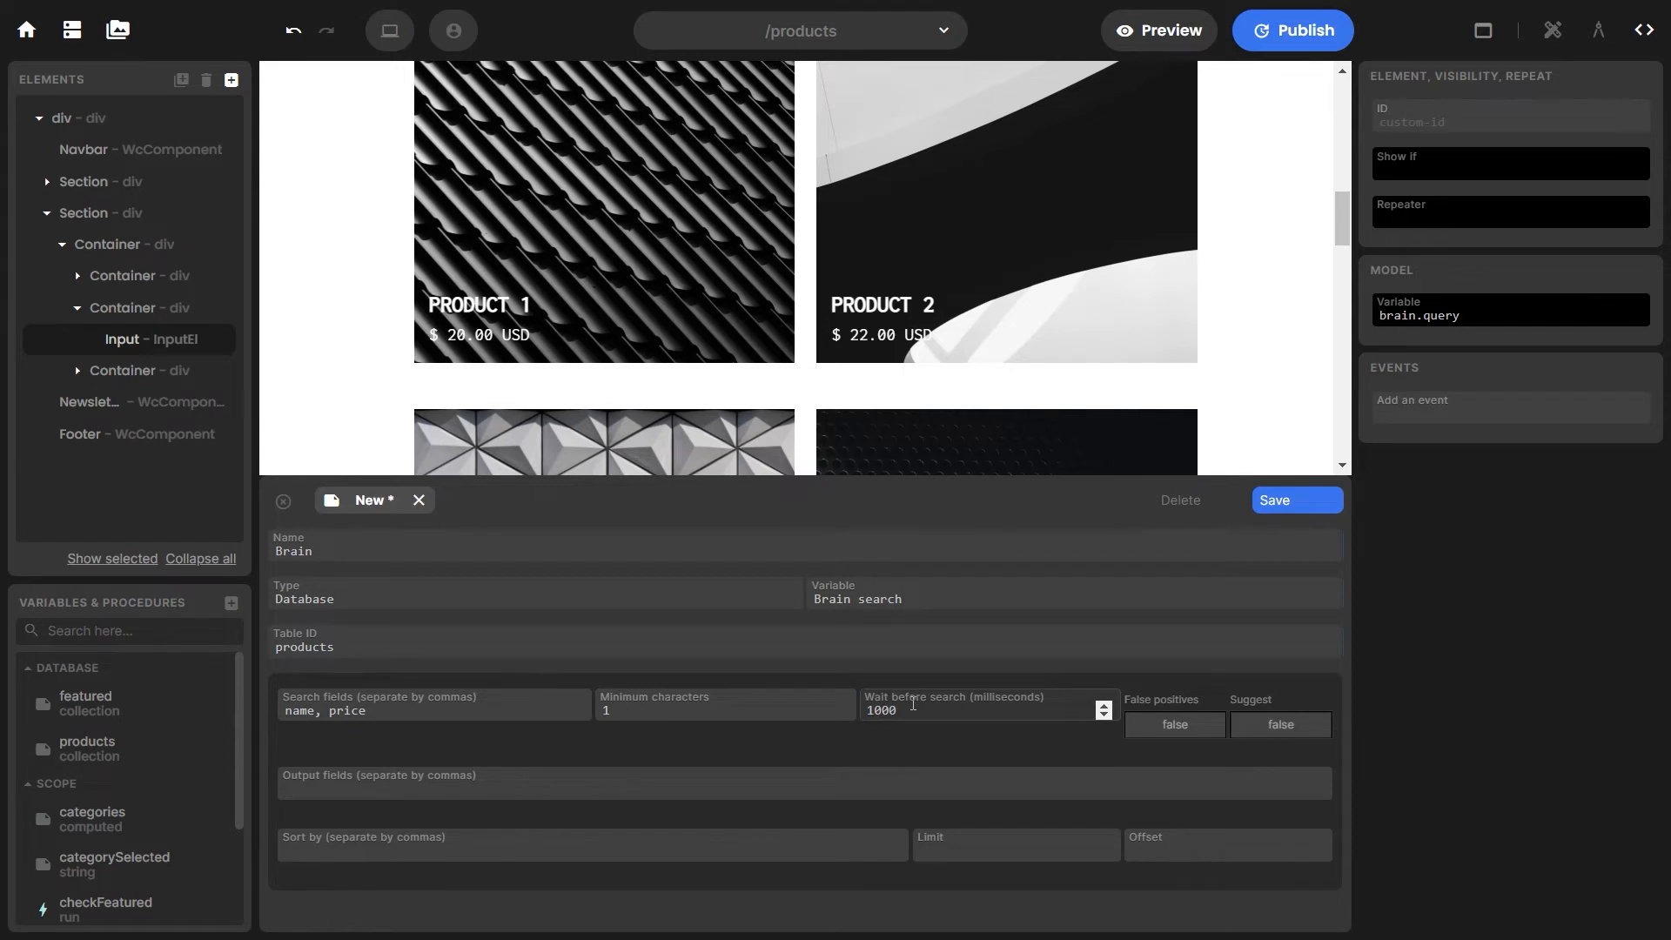
click(913, 704)
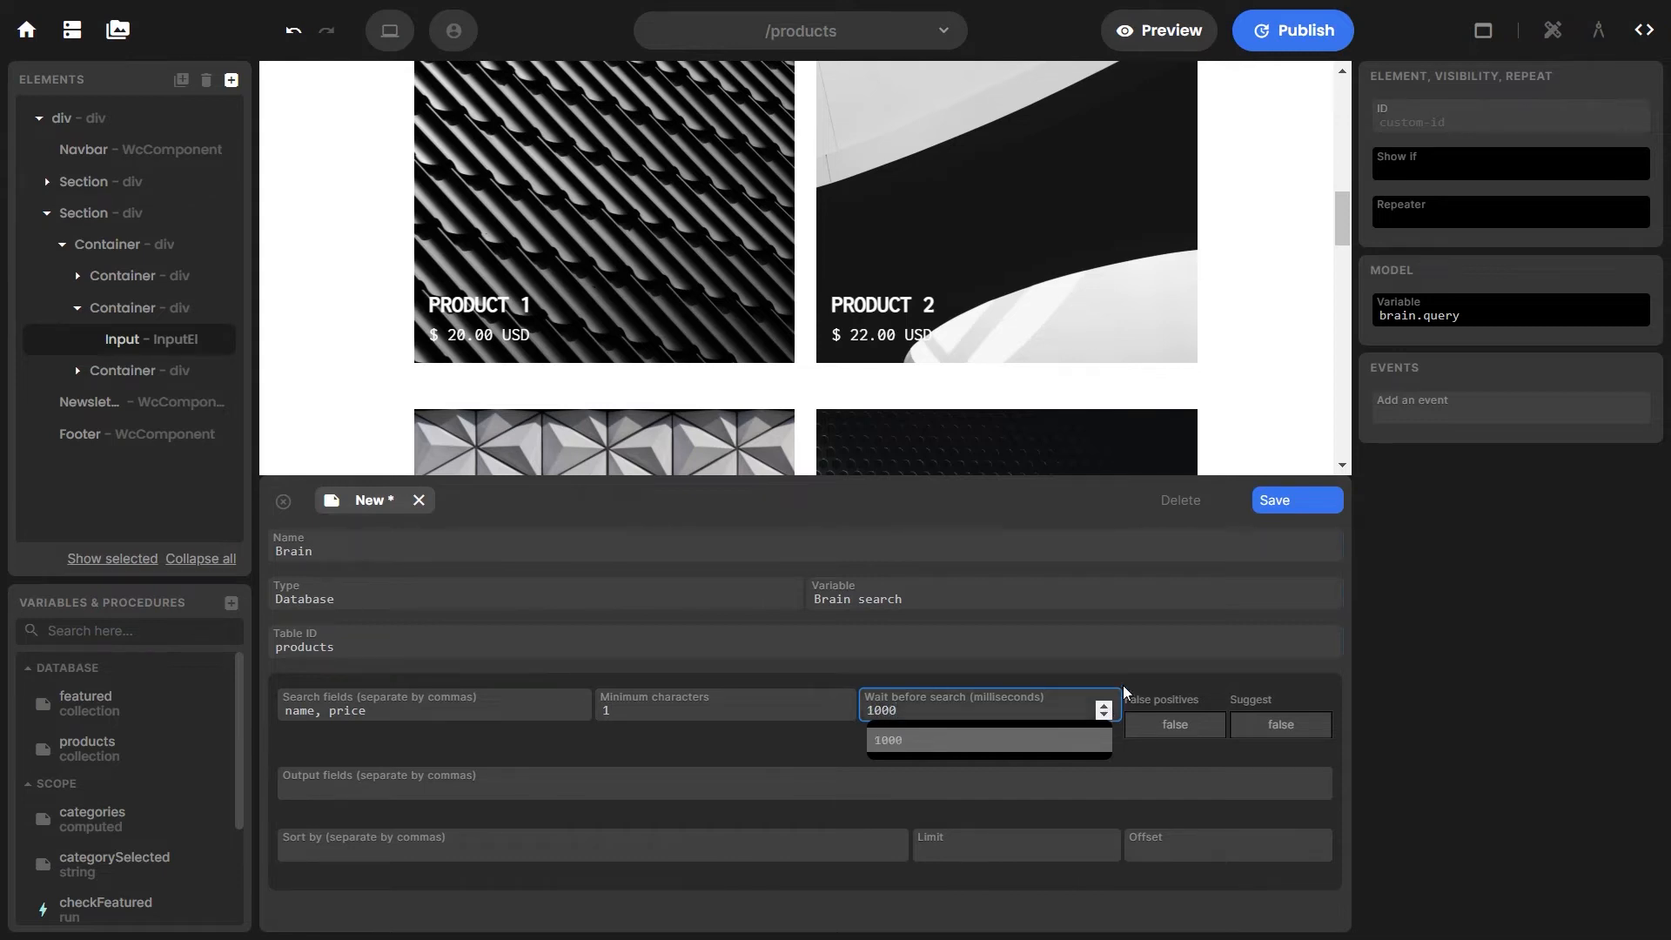
click(1123, 692)
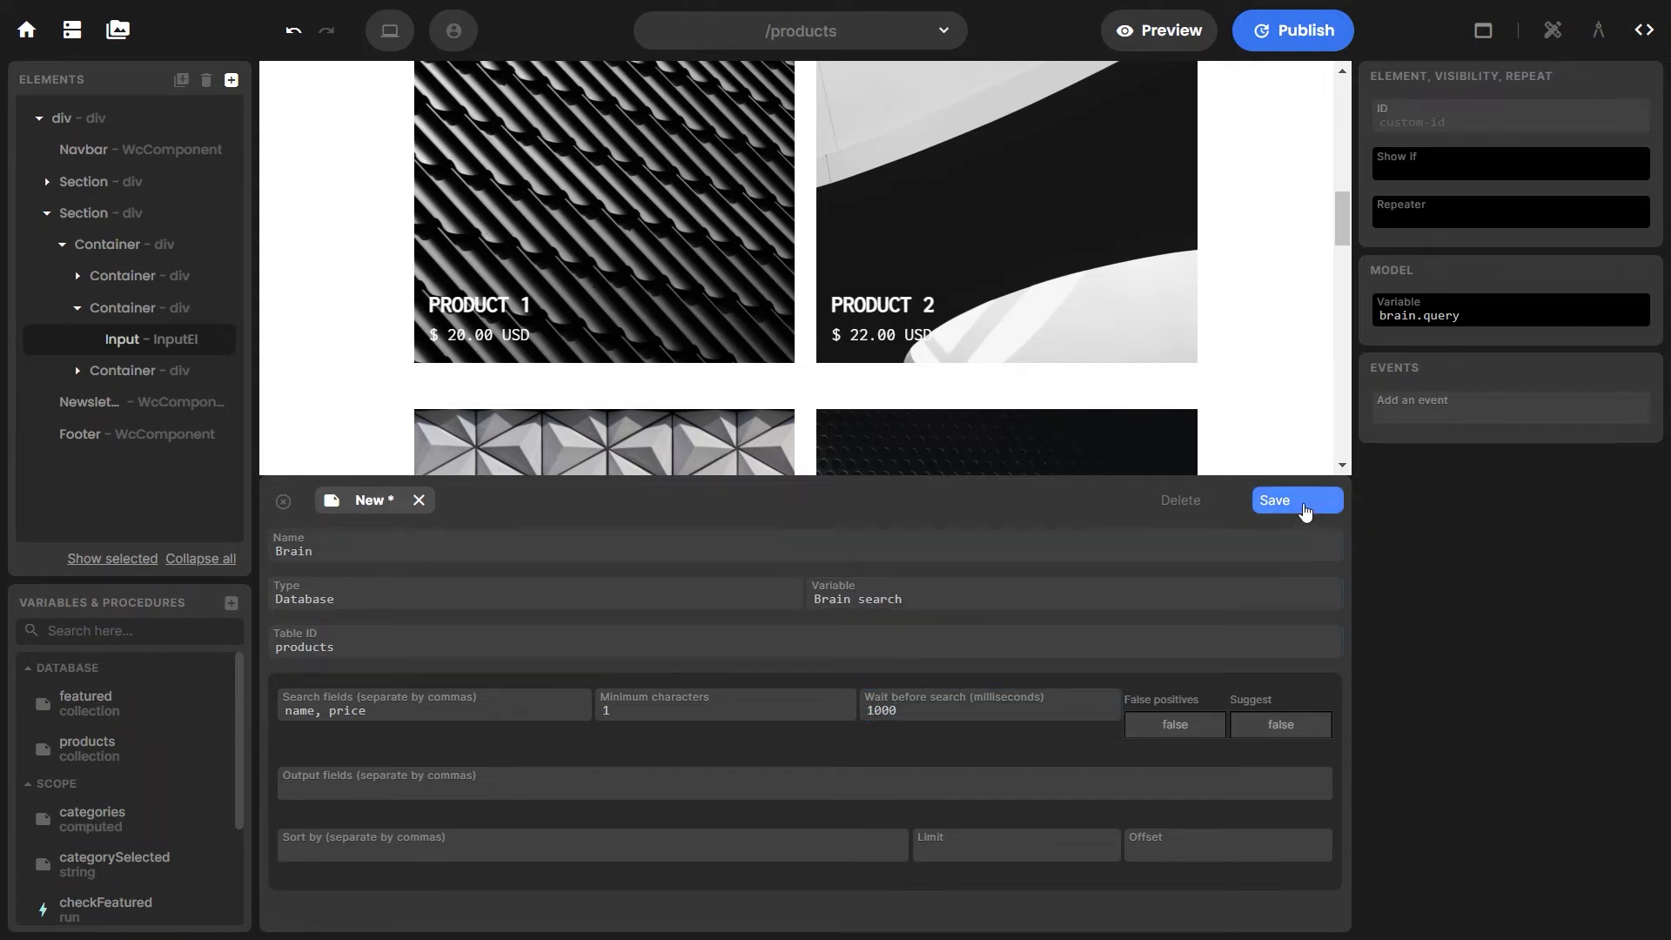
click(1304, 512)
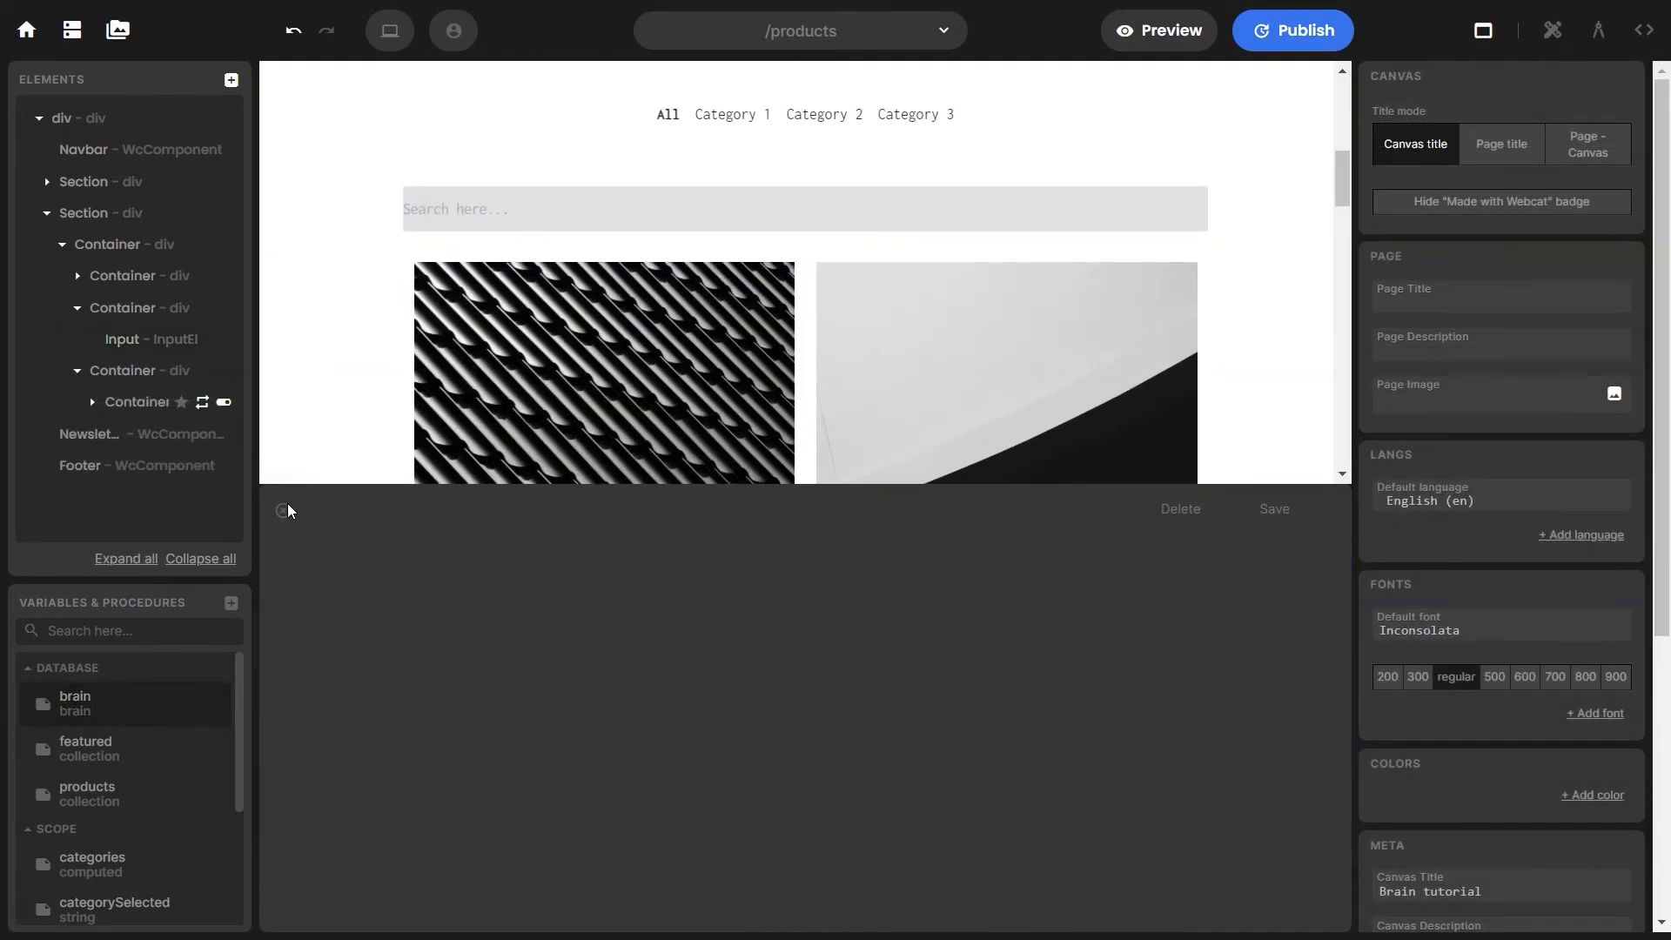
click(286, 509)
Change the repeater of the product card container below the search input to brain.data
scroll(287, 352, down, 2)
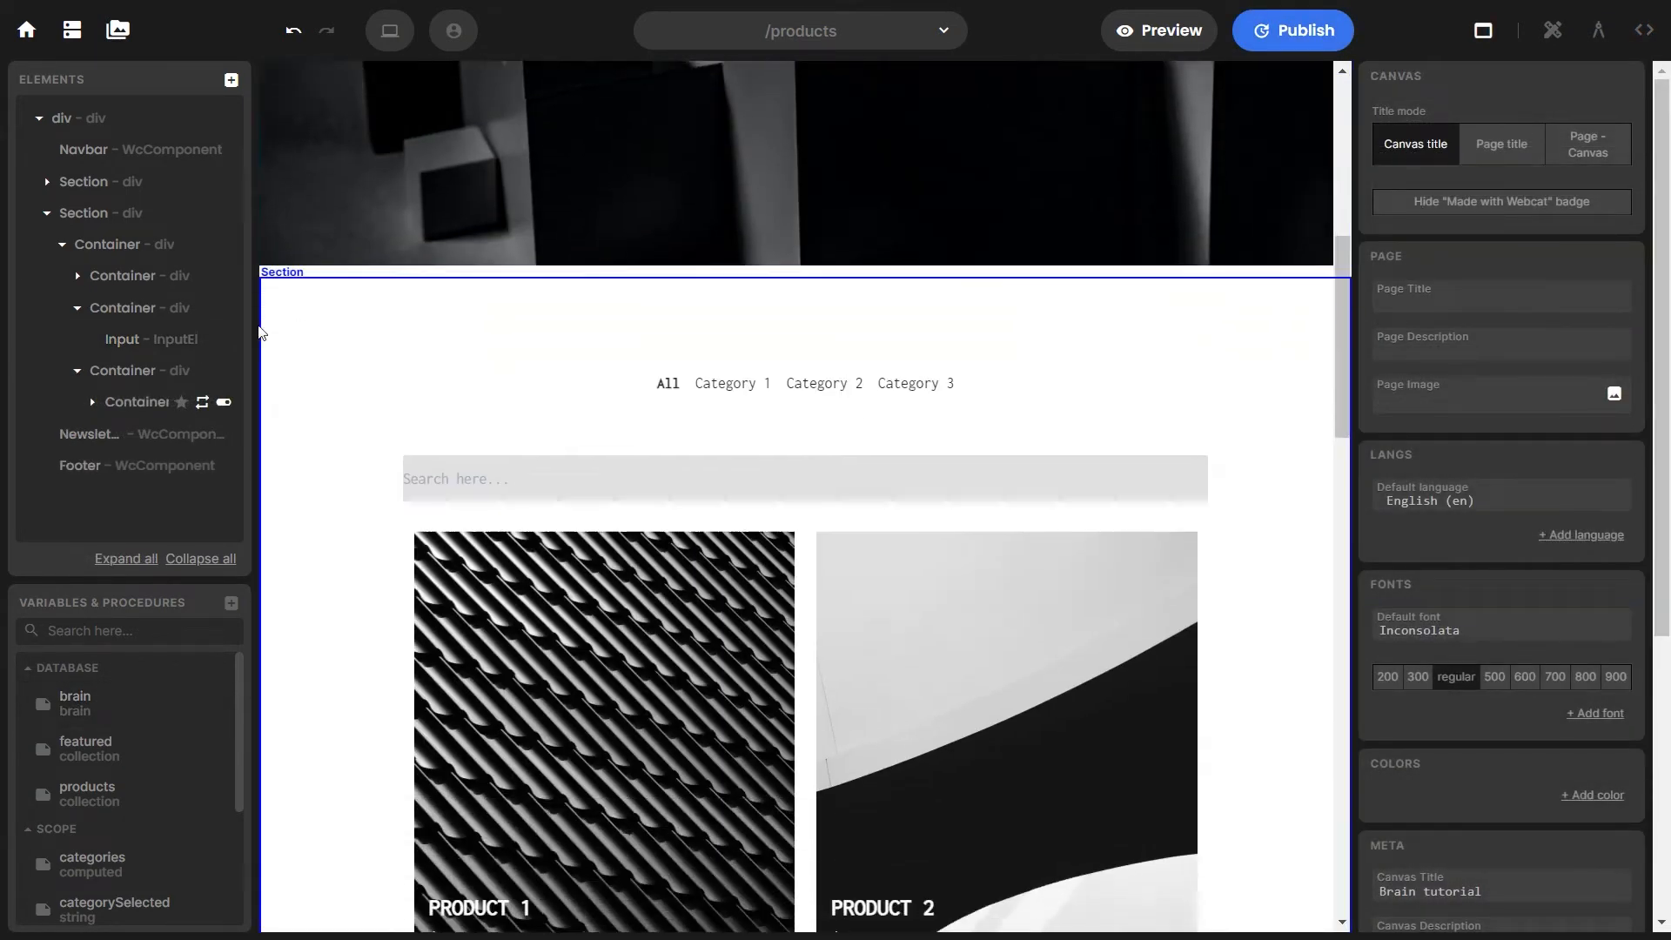
click(442, 464)
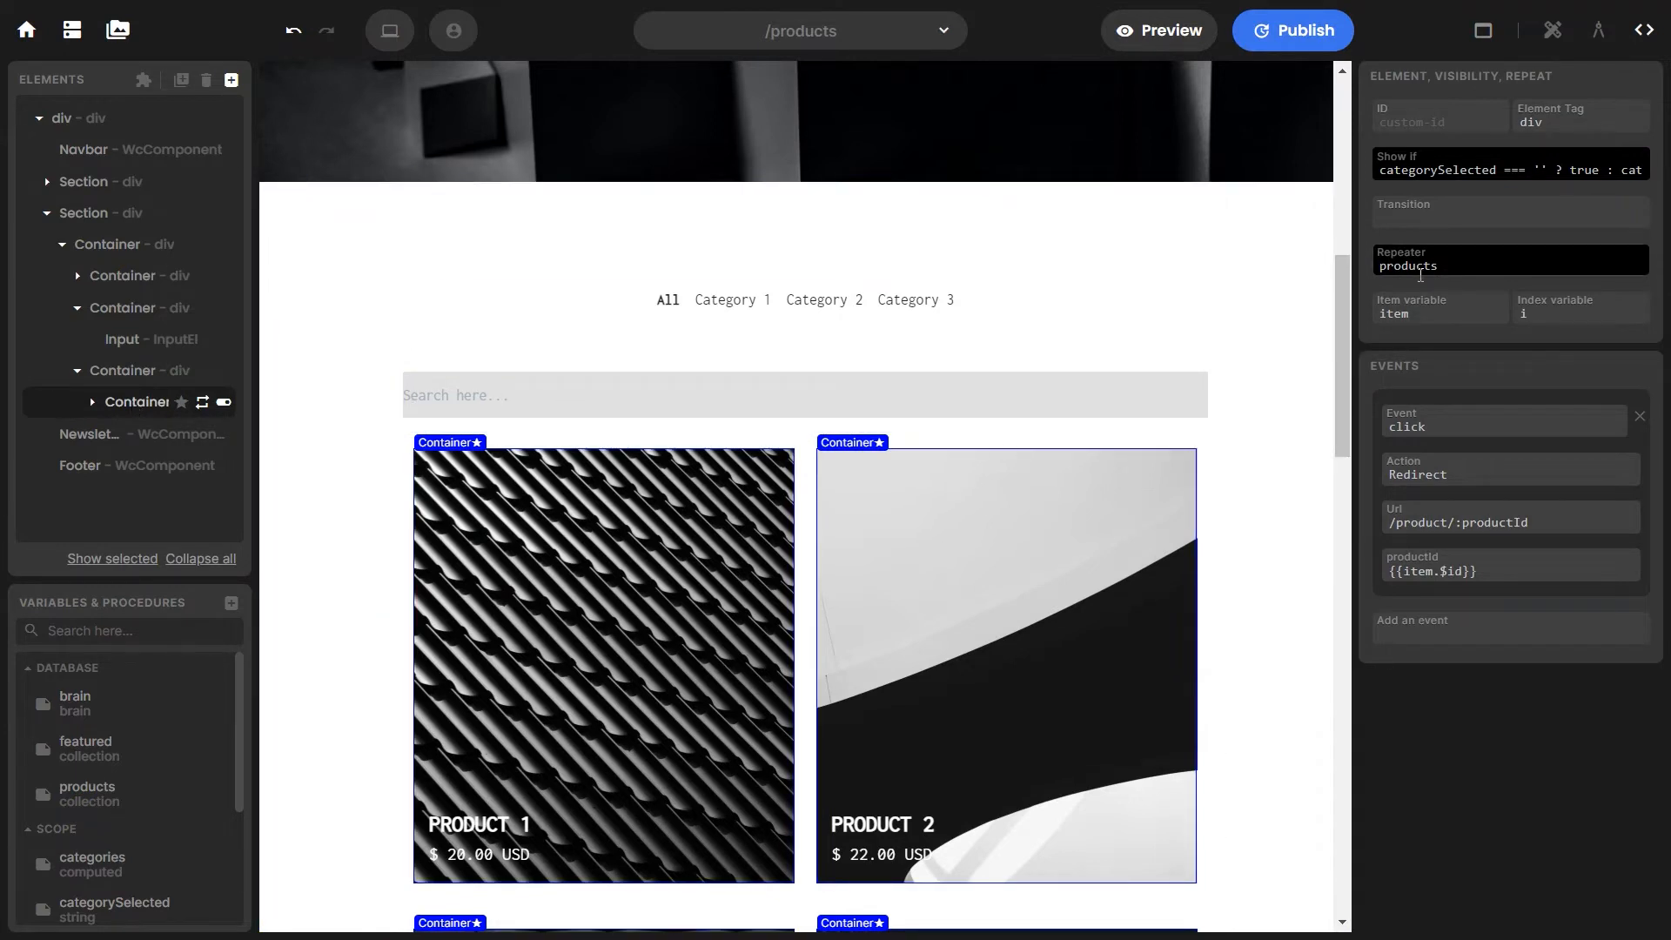
click(1456, 272)
double_click(1456, 272)
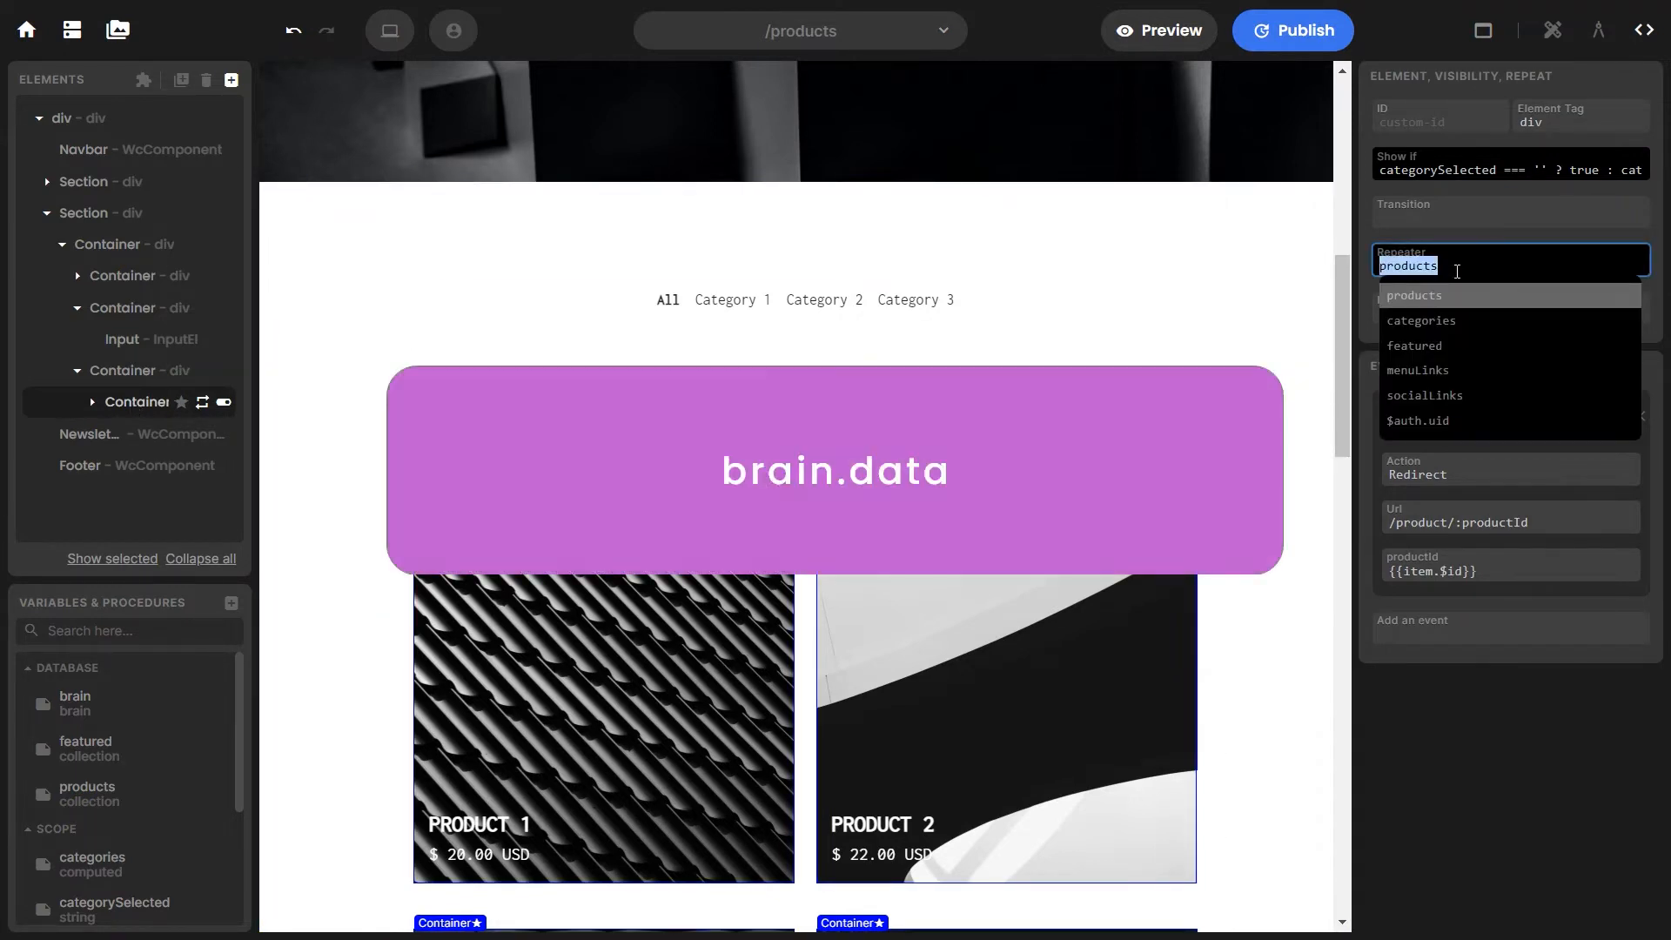
text(brain.data)
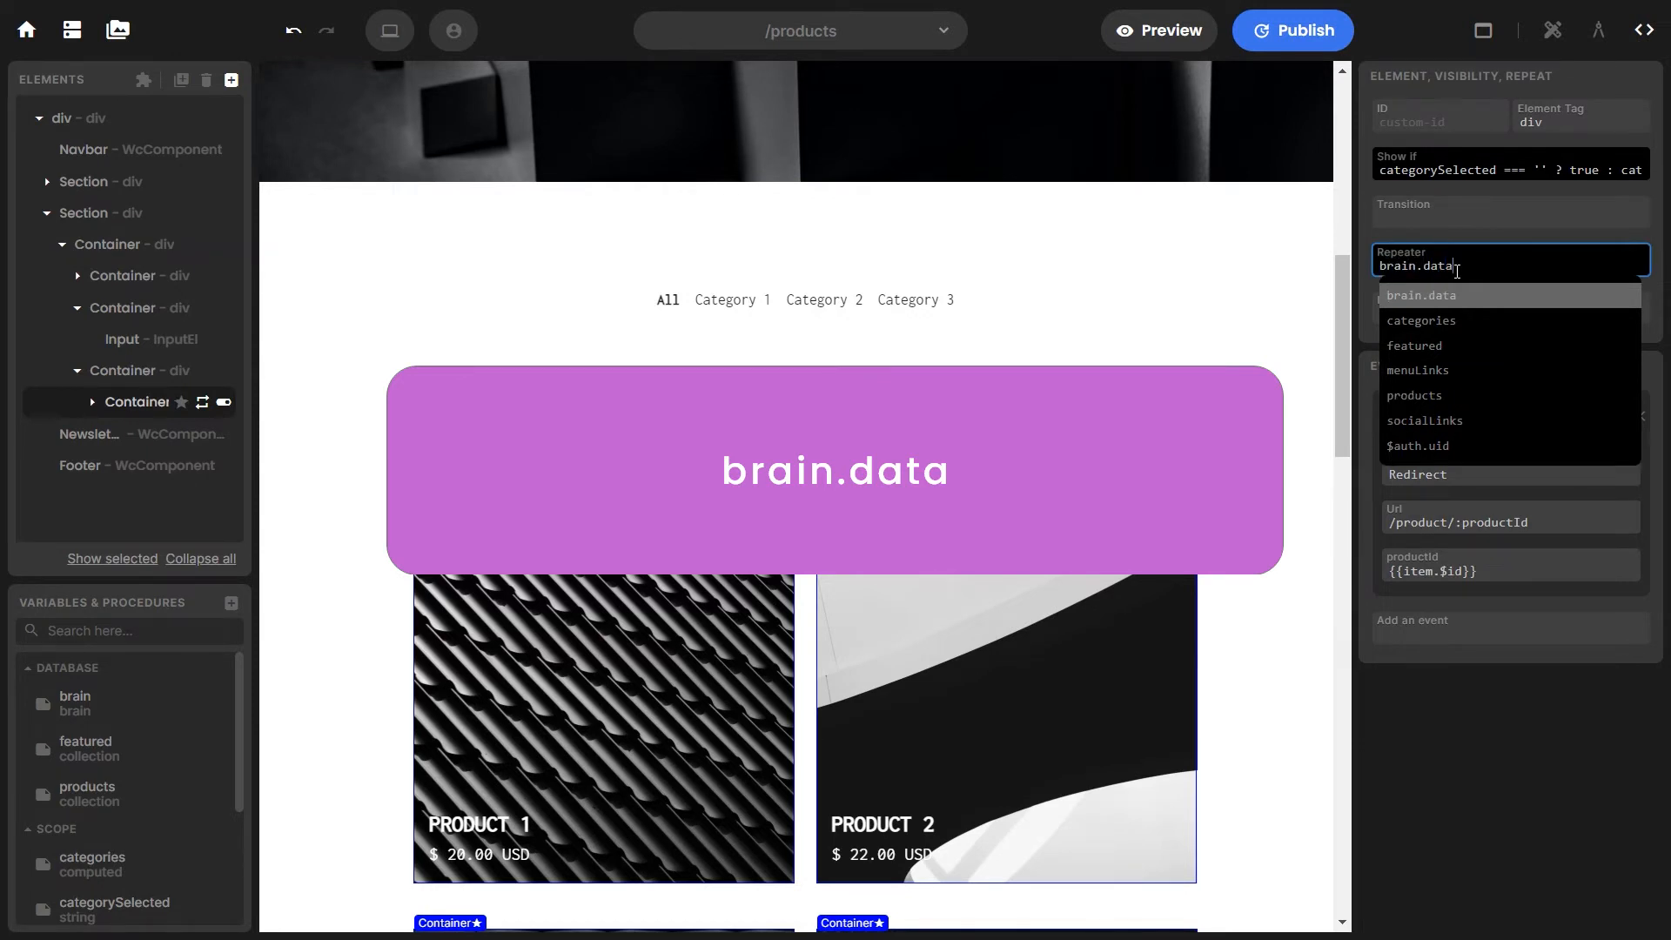
key(Return)
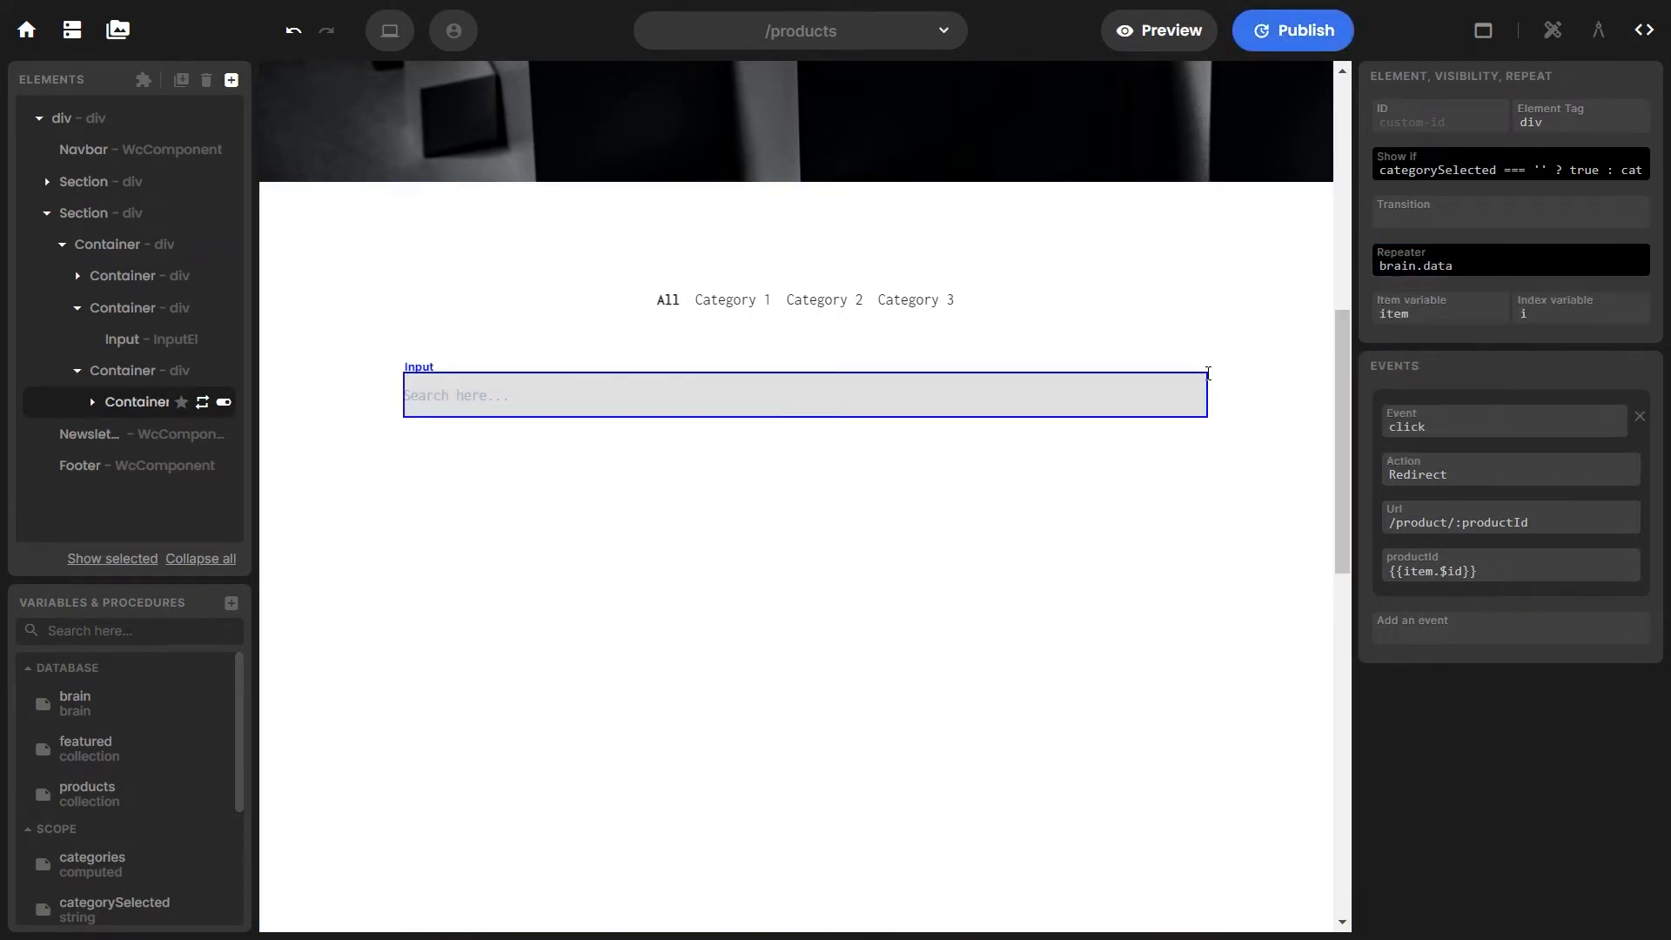
Preview the products page and test the search bar with the queries "1" and "3"
click(1169, 39)
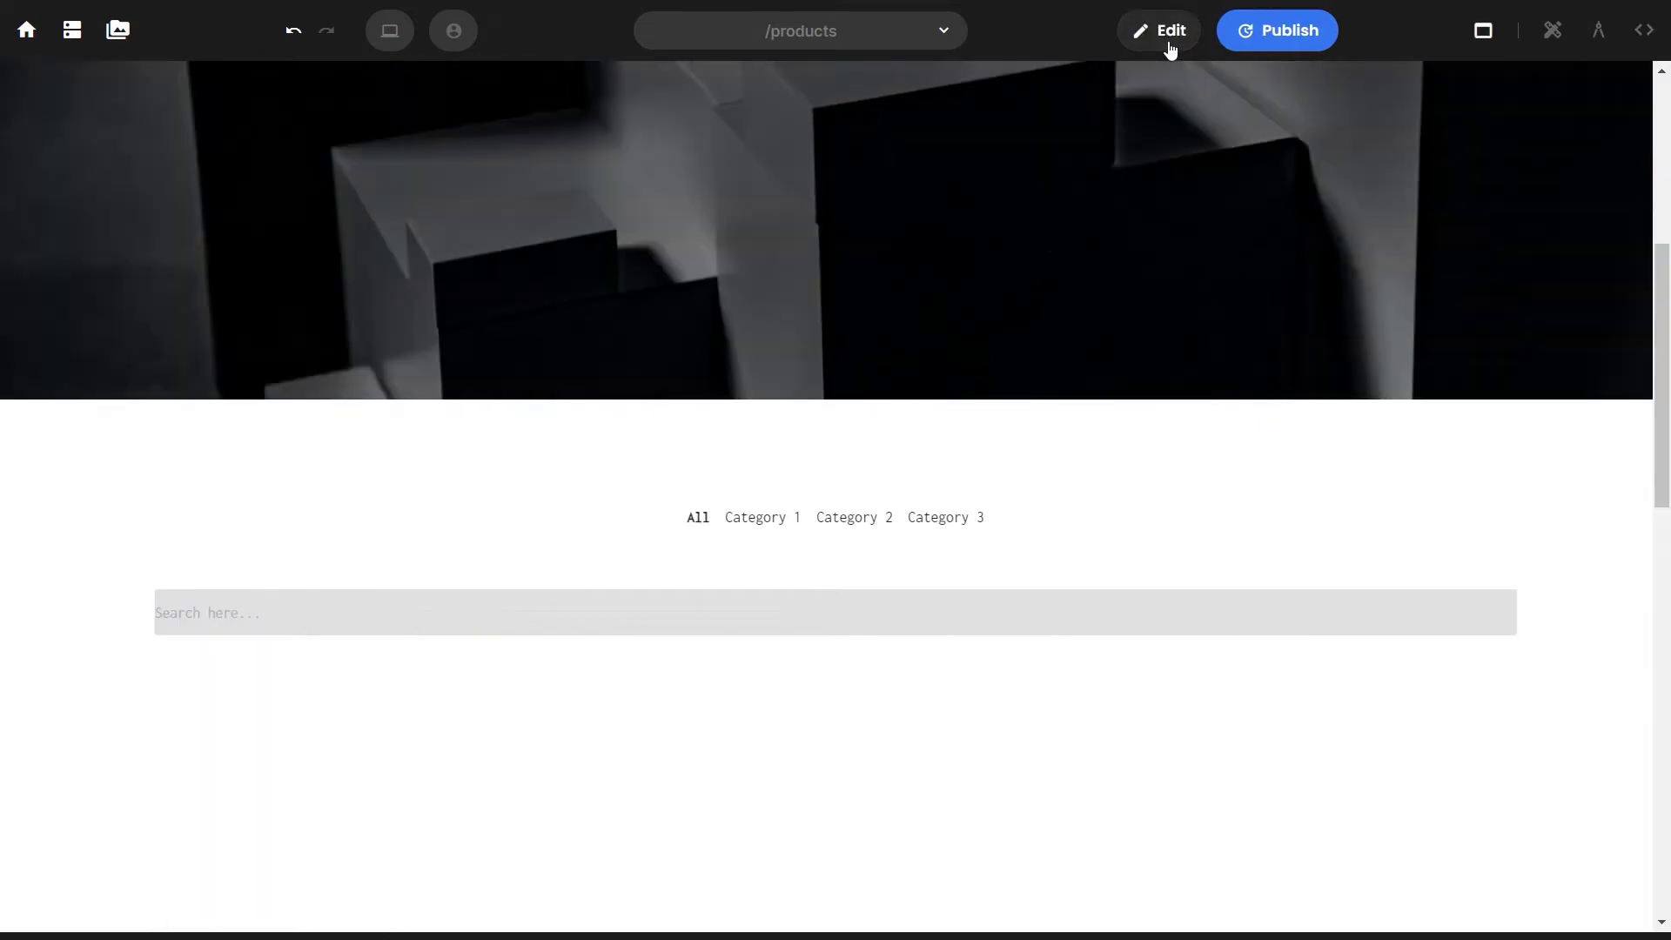
scroll(968, 461, down, 2)
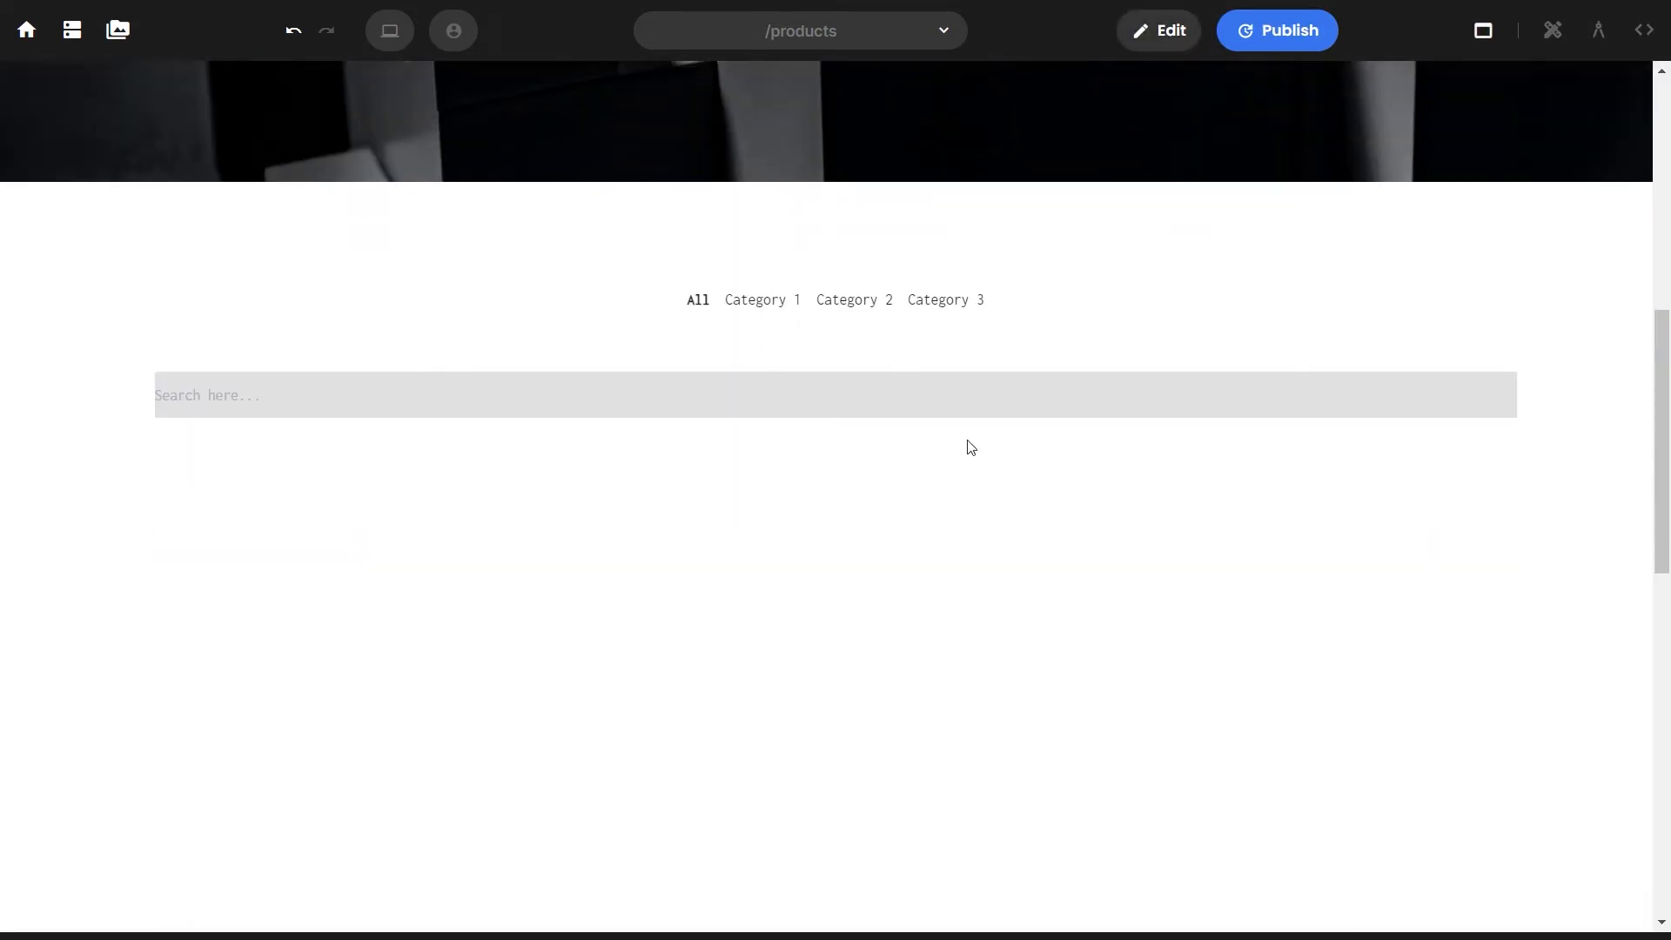
text(1)
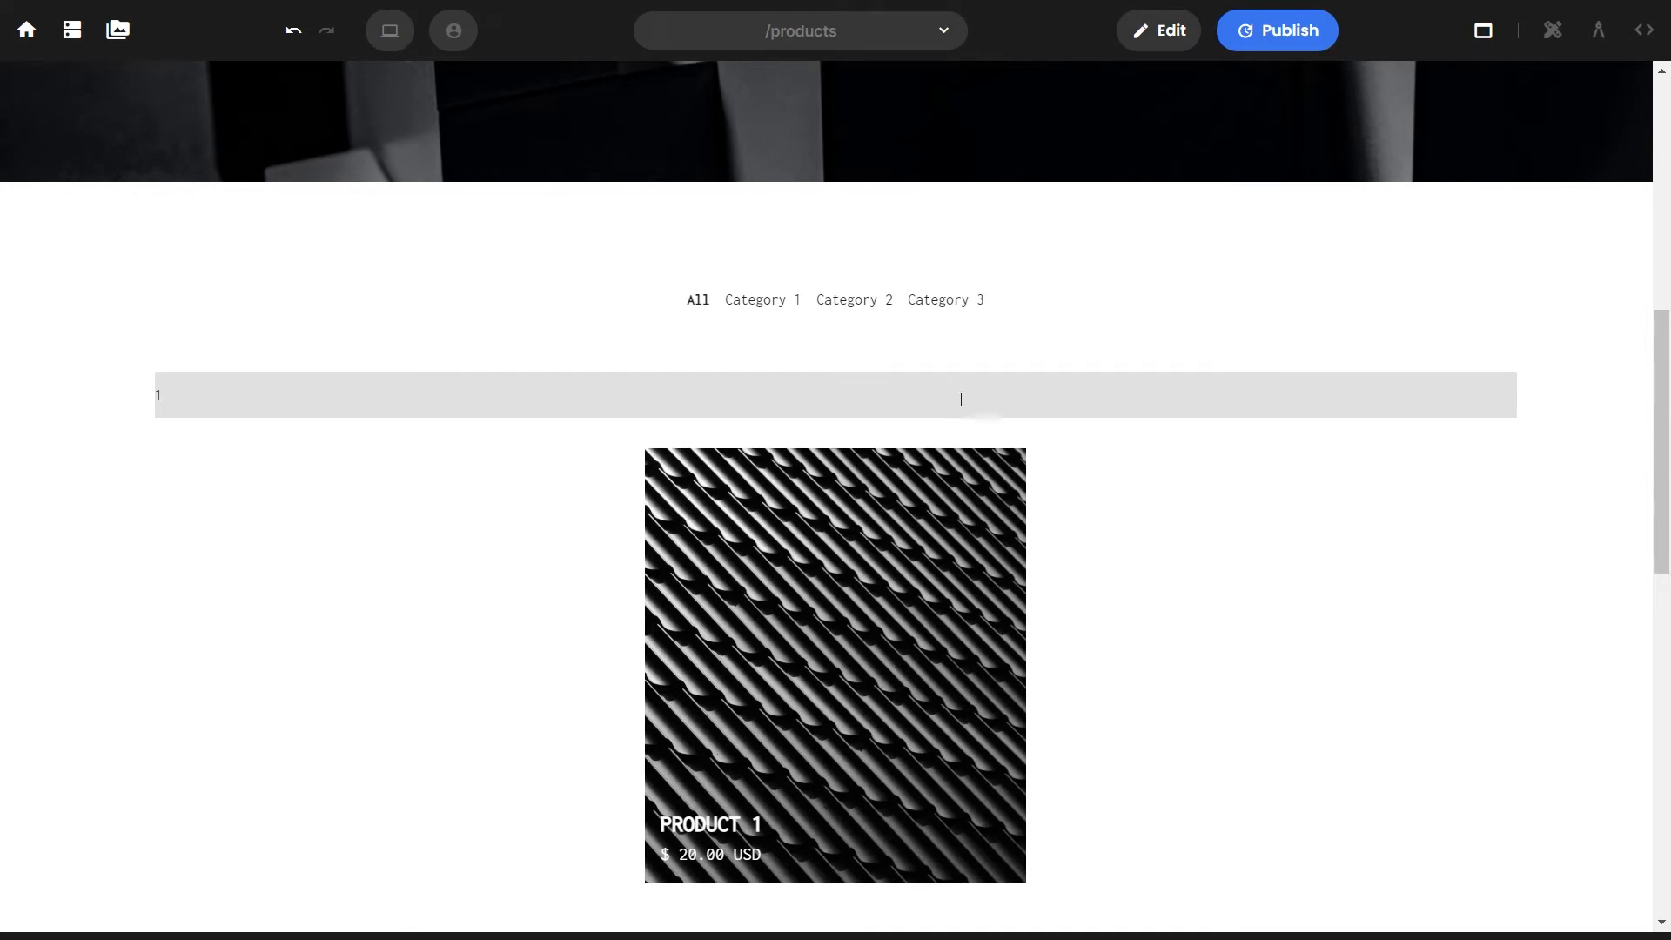
key(BackSpace)
text(3)
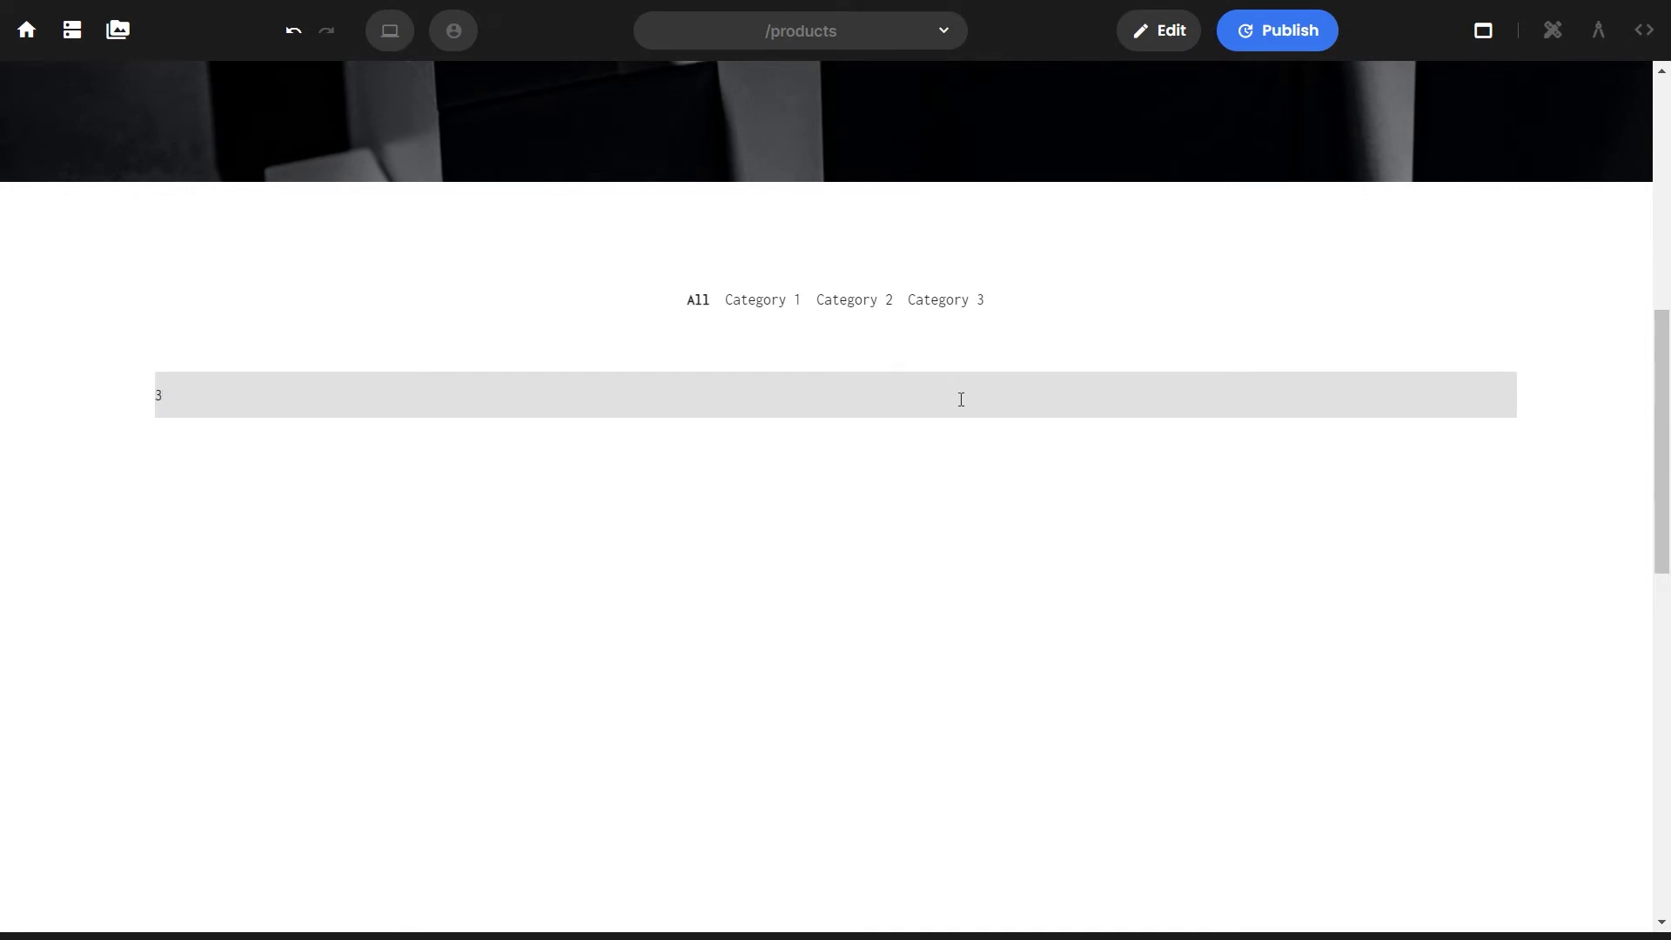
scroll(961, 399, down, 3)
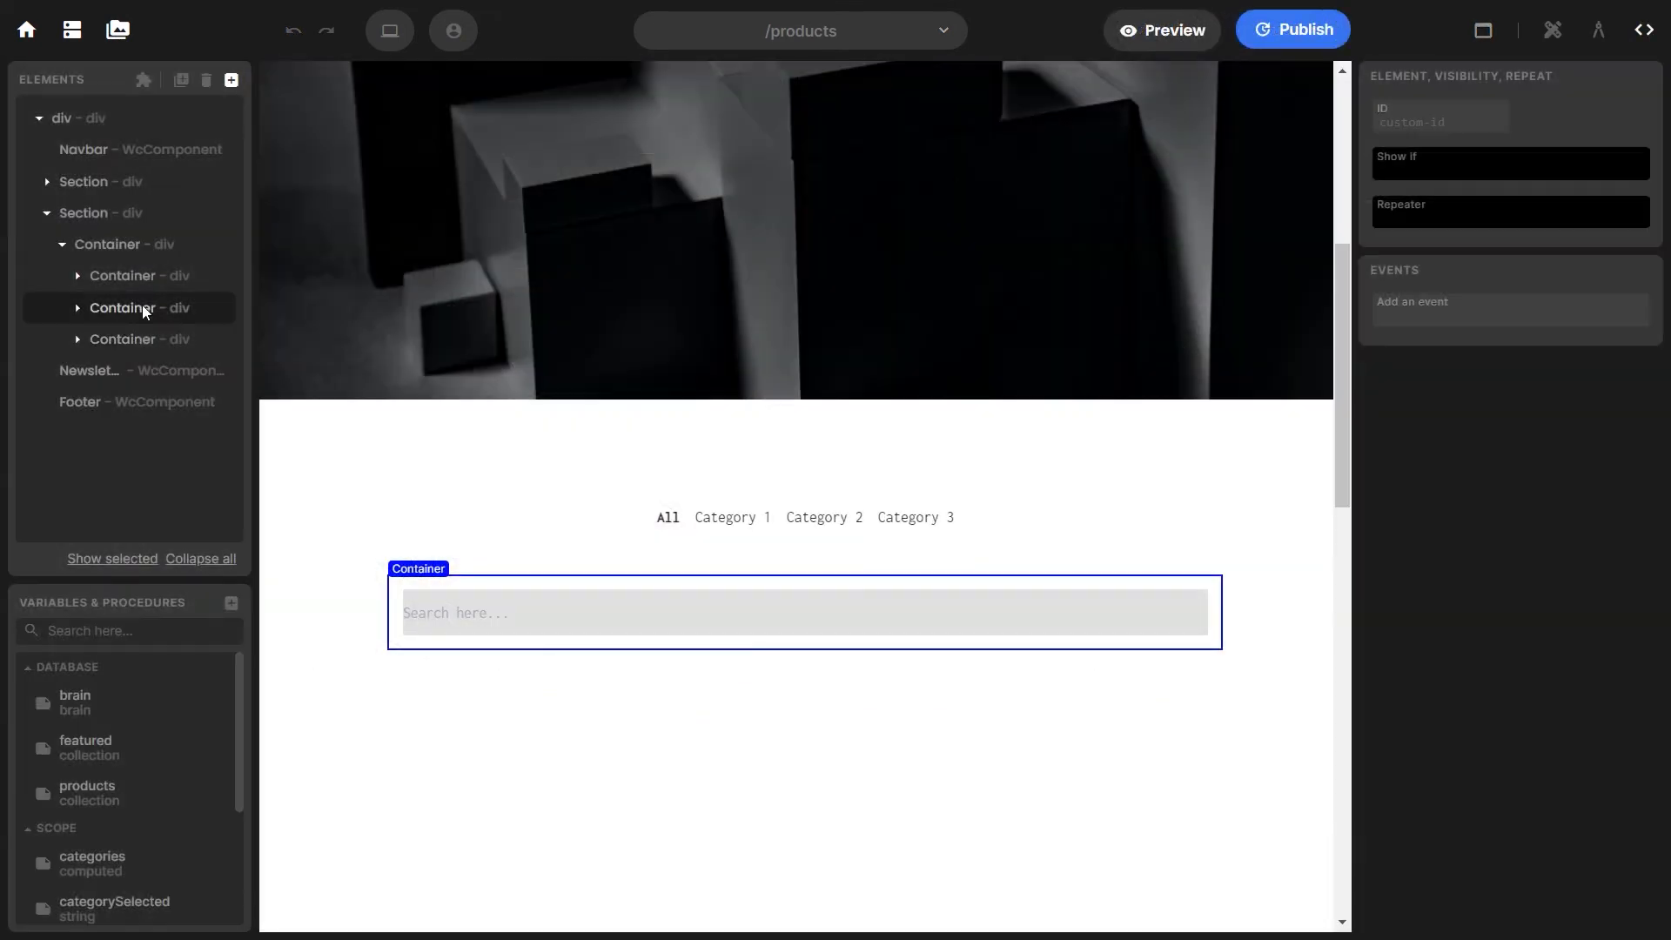
Add a Text element inside the container that holds the search input
click(232, 80)
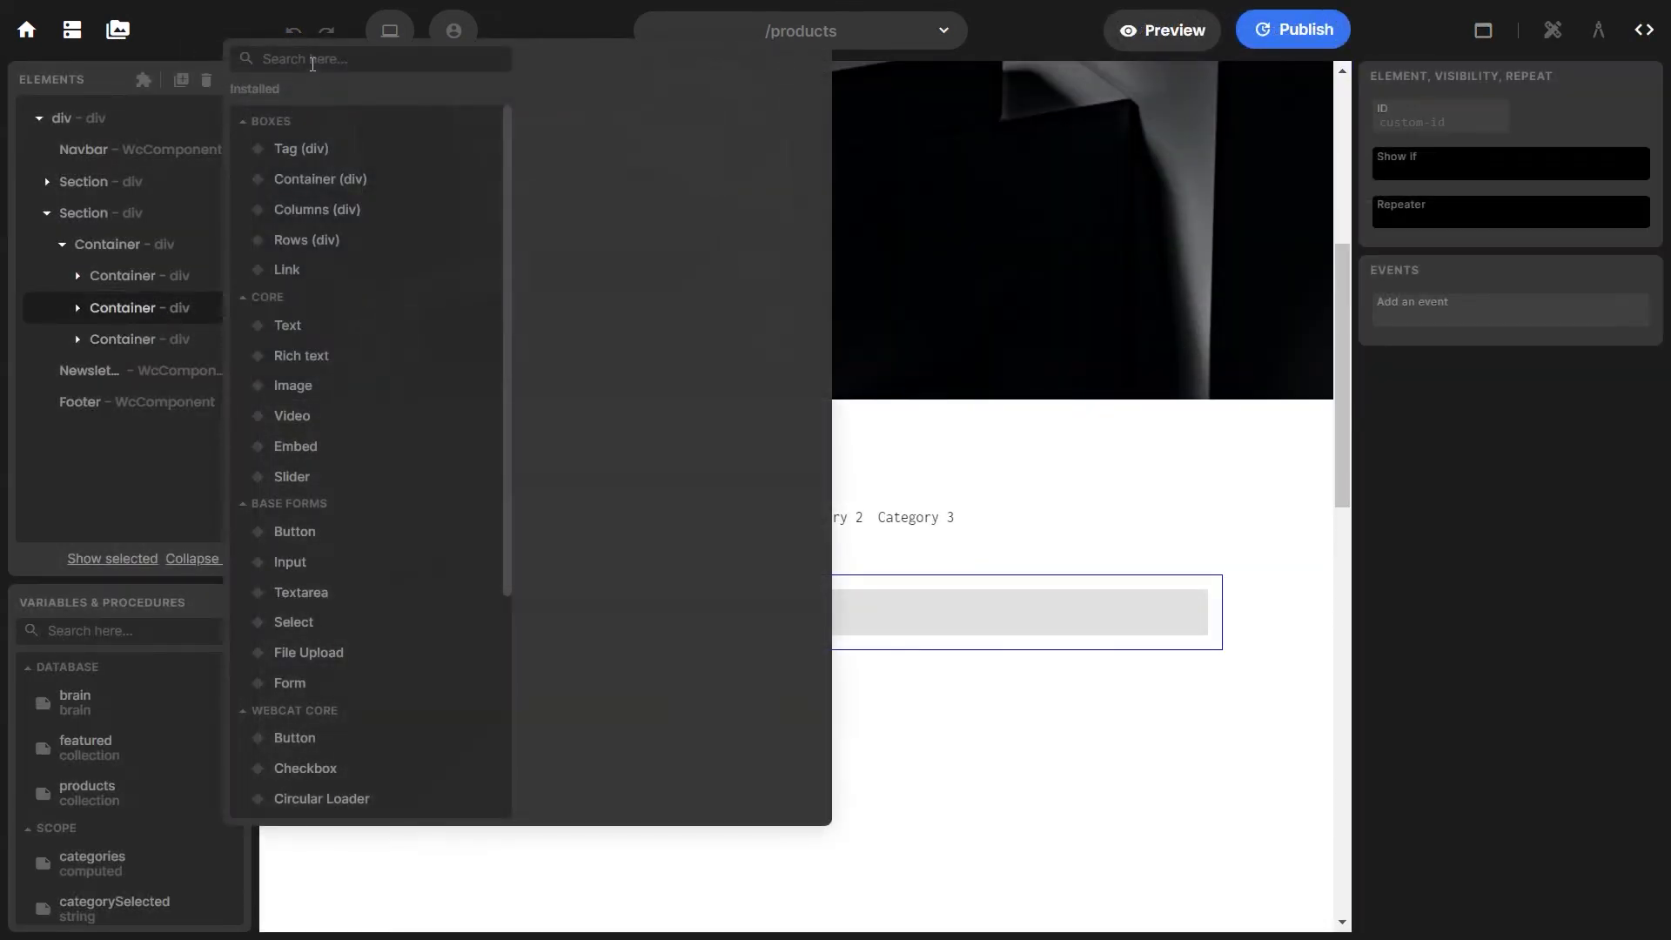
text(text)
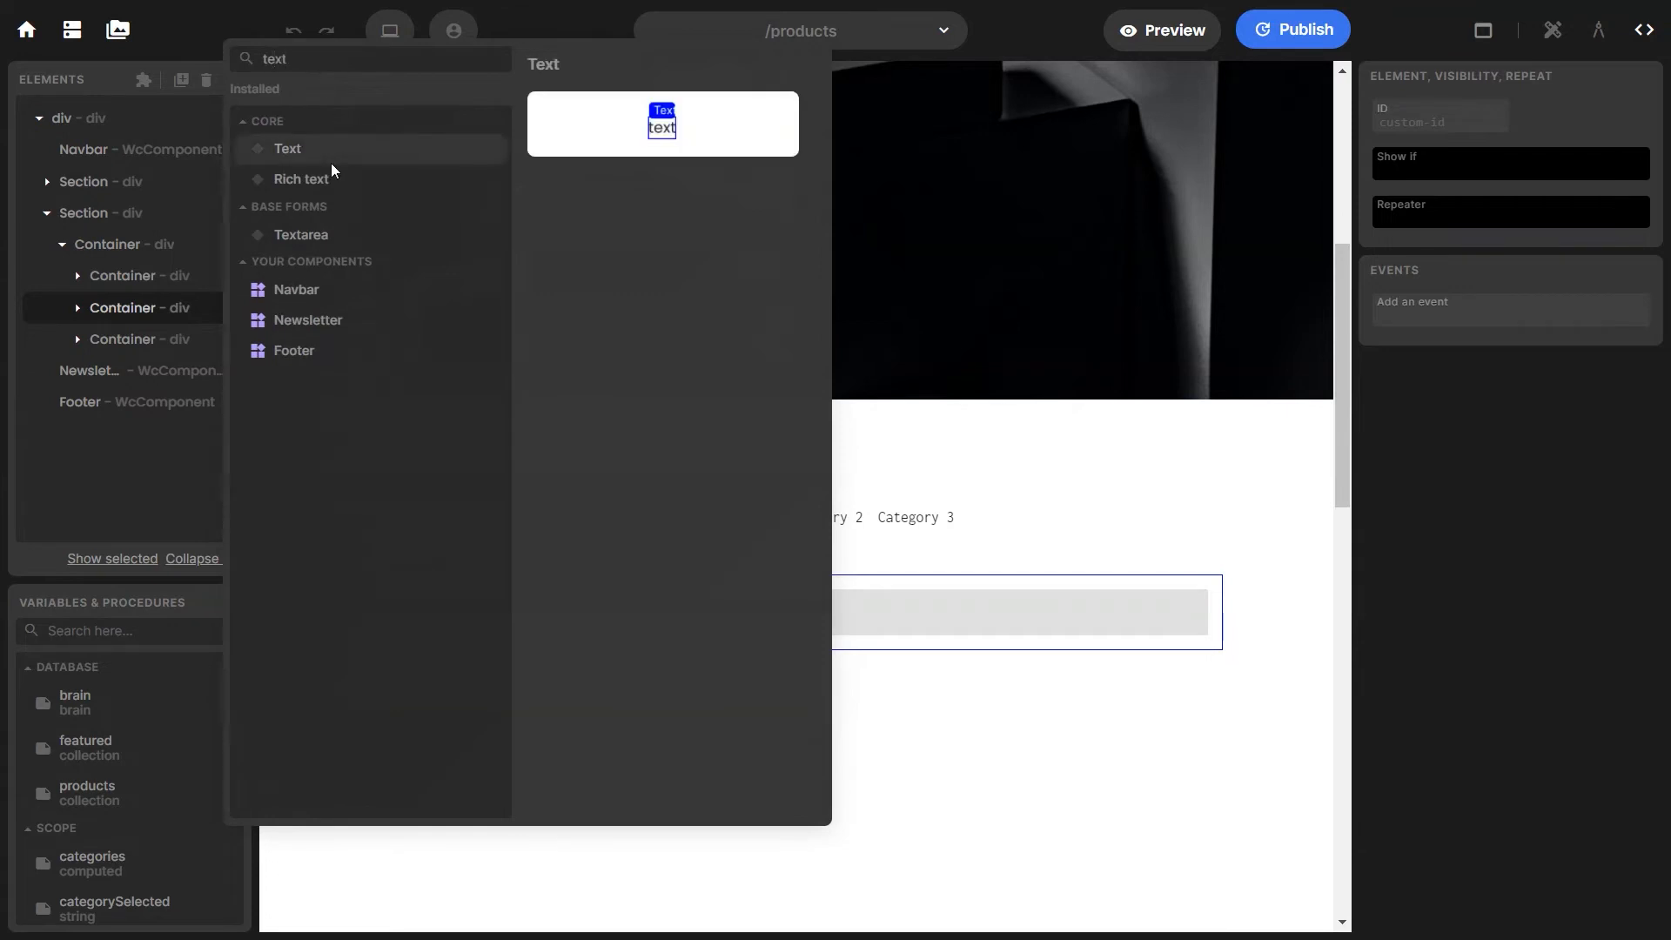
click(331, 160)
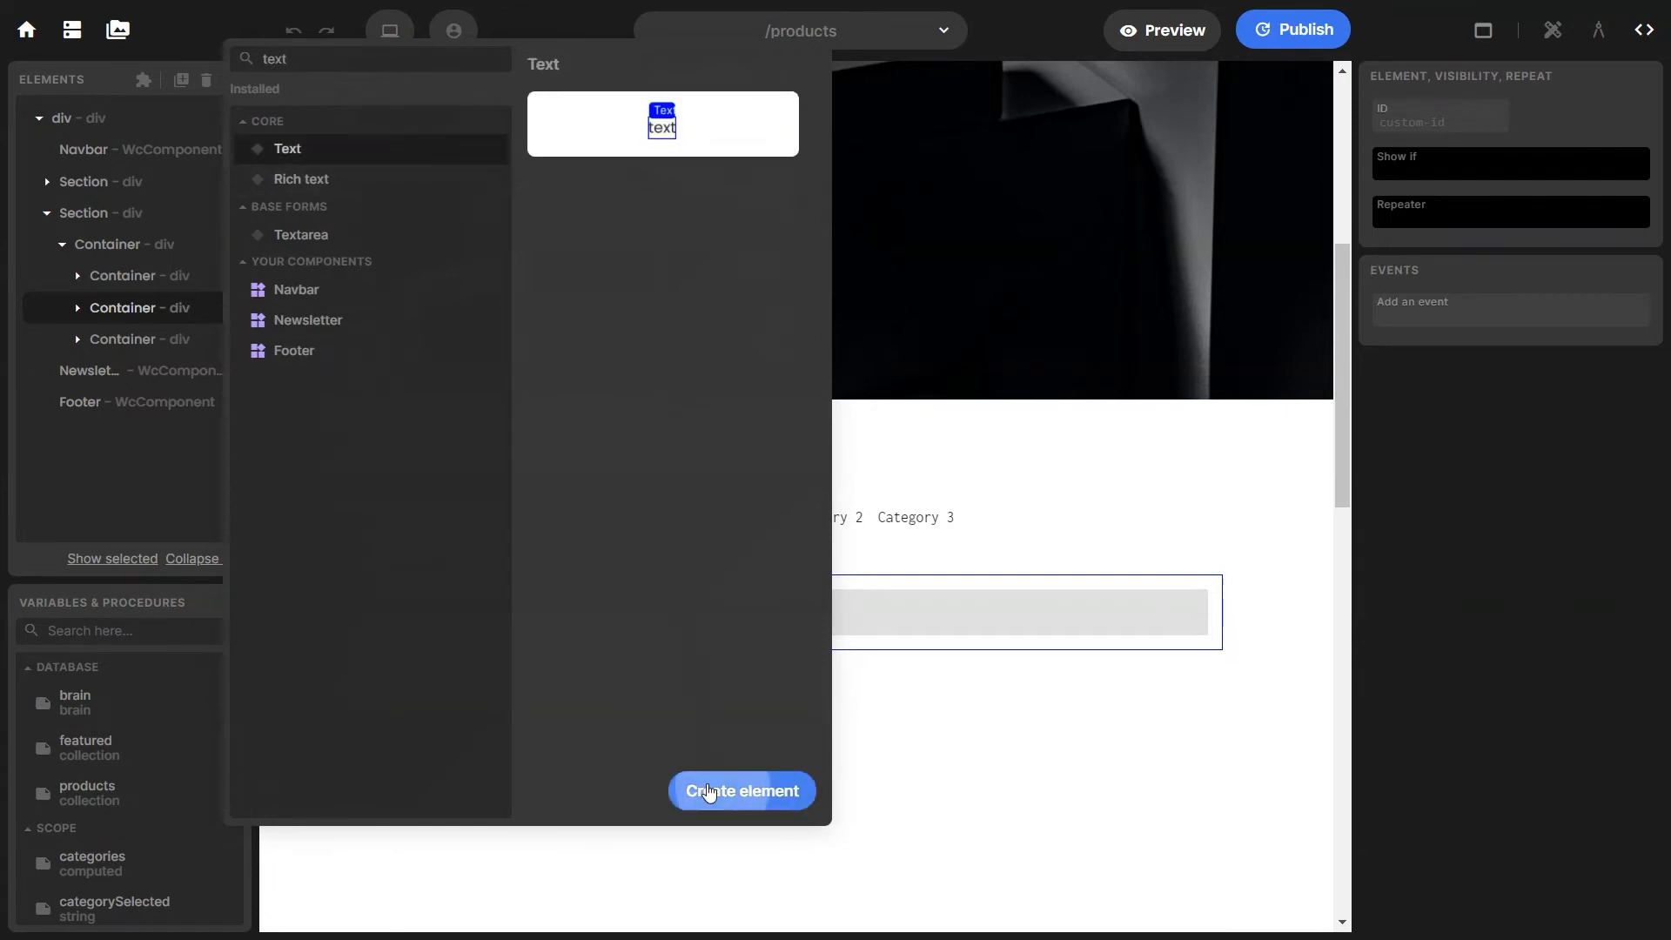
click(707, 786)
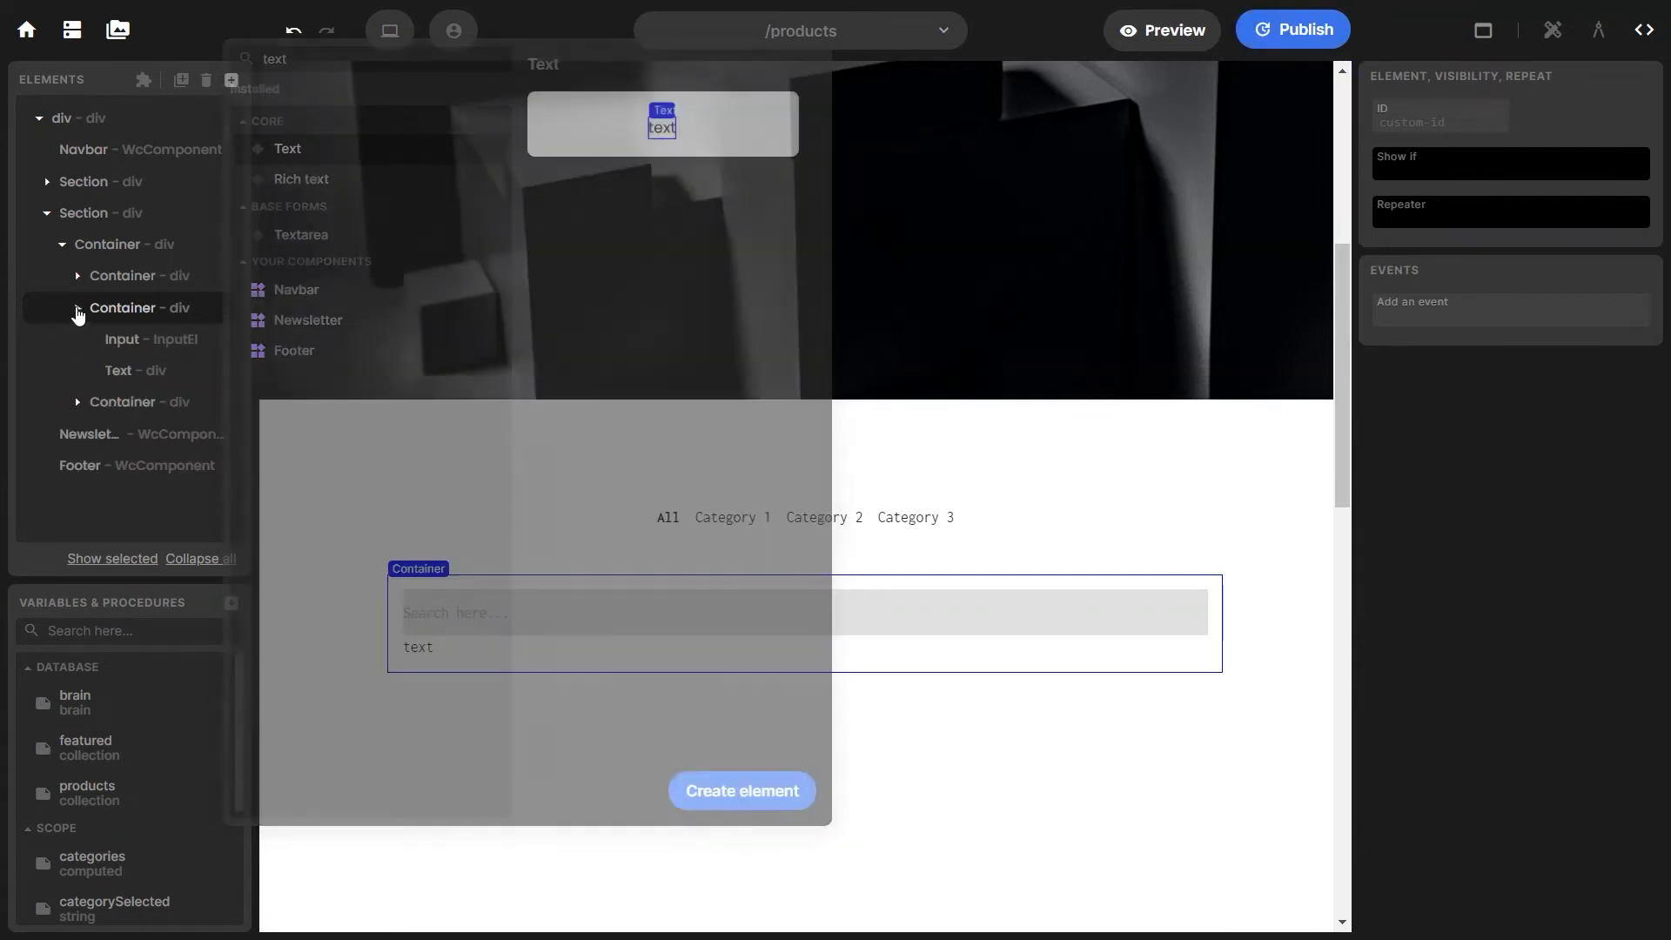
Change the content of the new Text element below the search input to "Searching..."
click(135, 371)
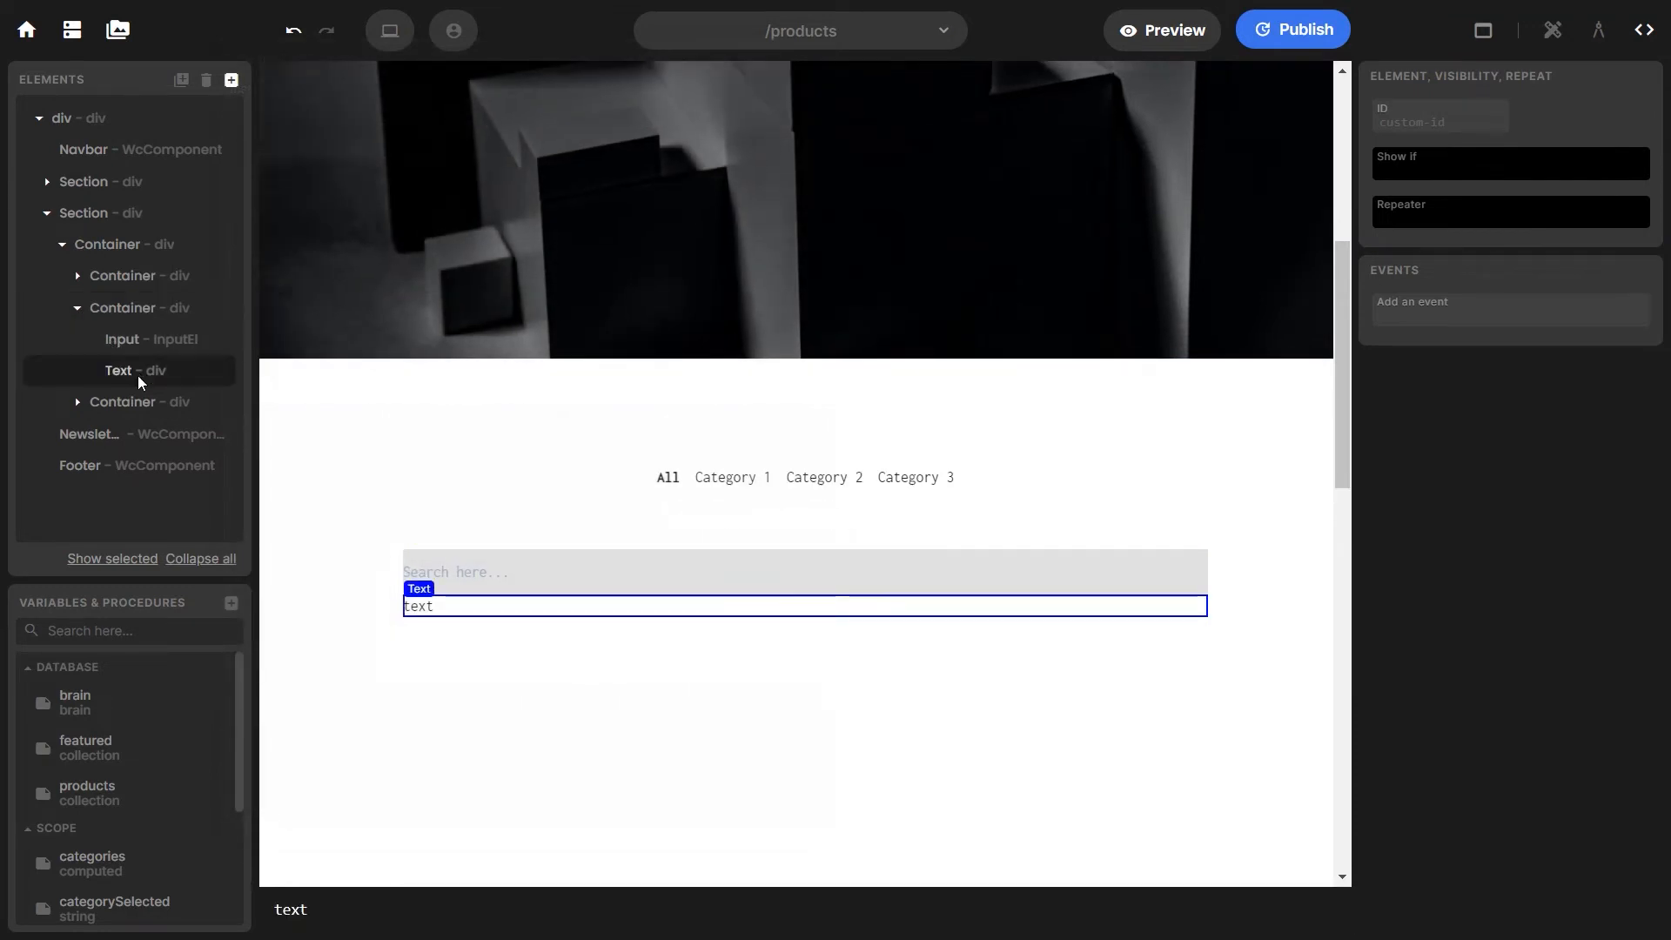
key(ctrl+a)
text(S)
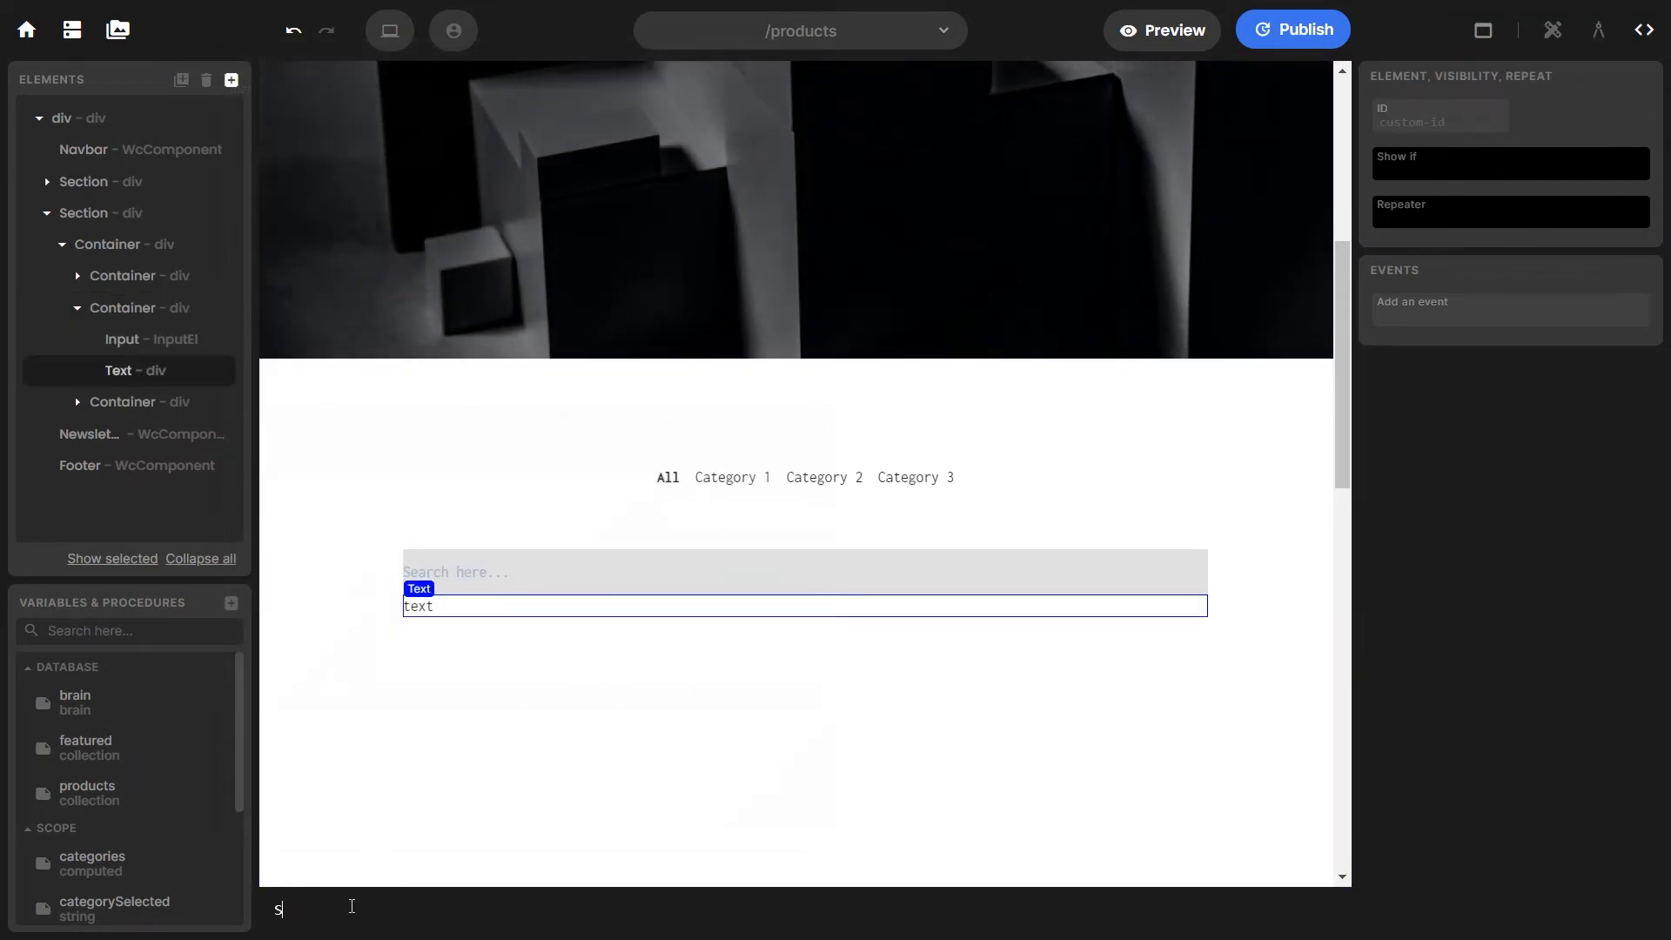
text(earching...)
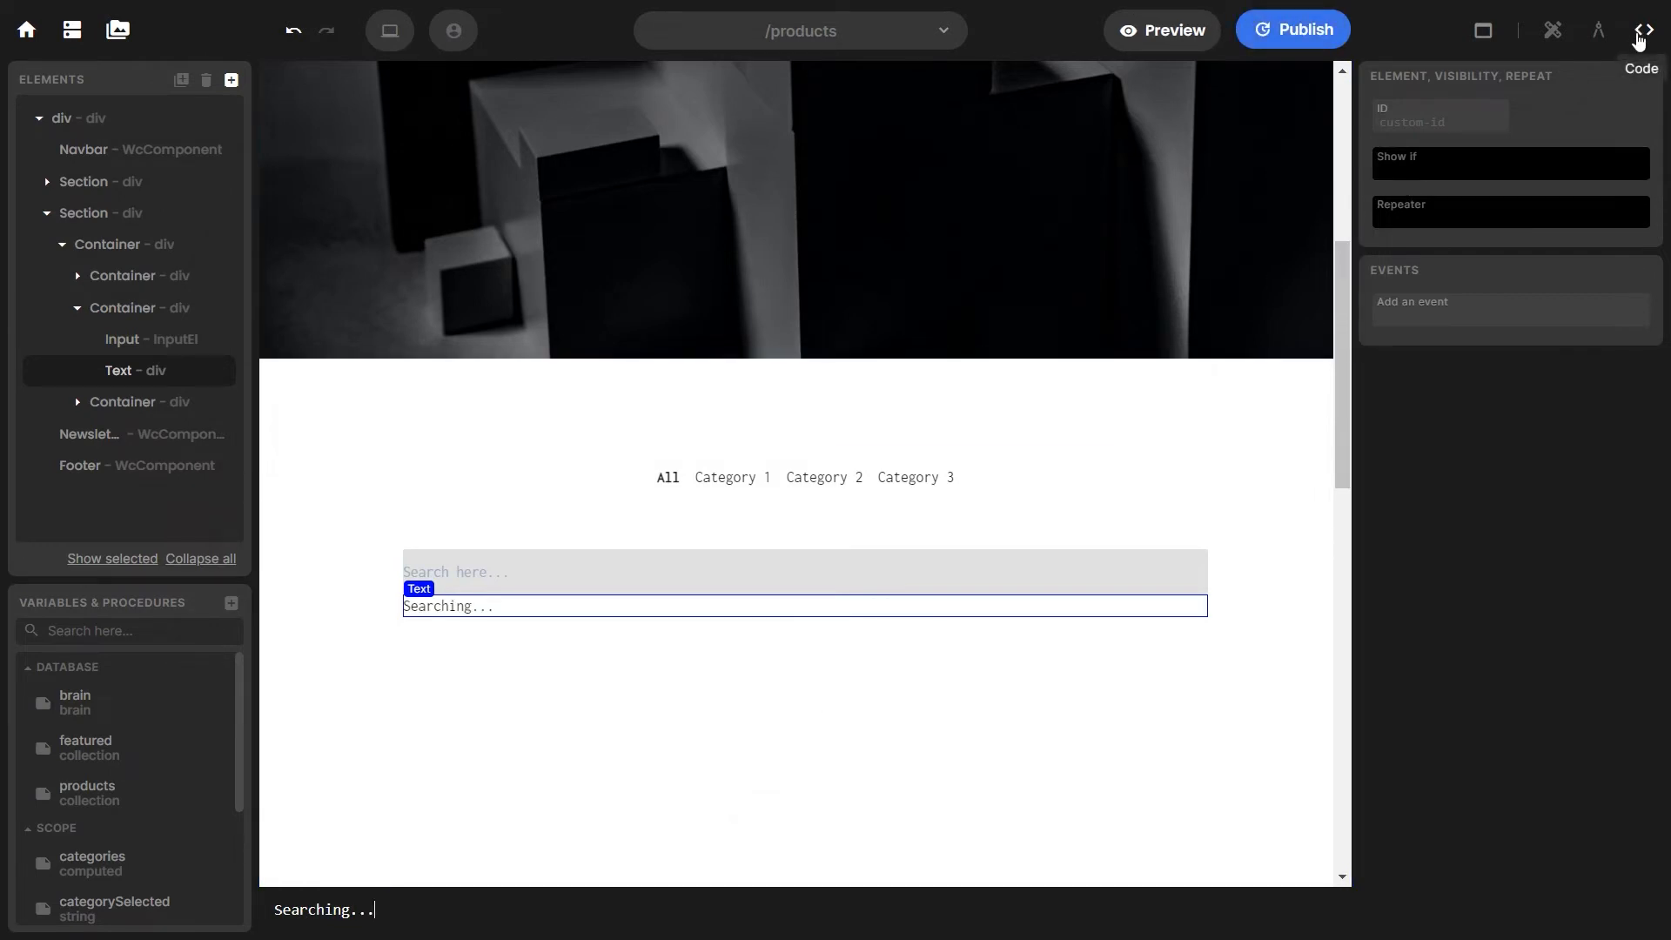
Set the show condition of the "Searching..." Text element to brain.loading
click(1527, 168)
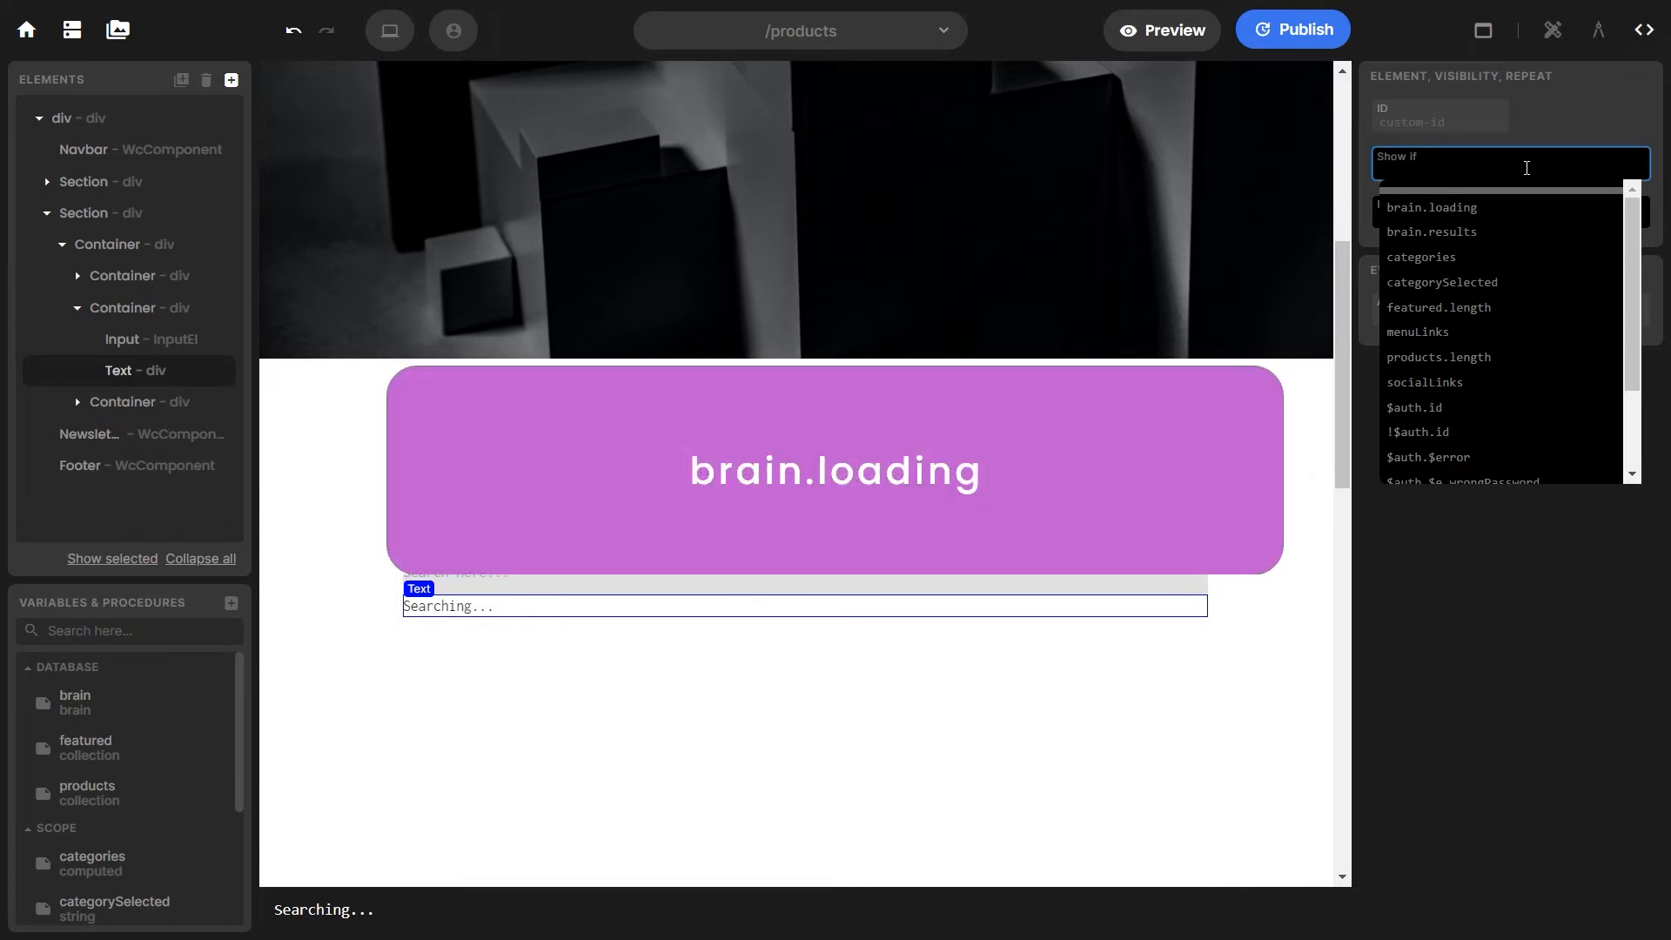
click(1517, 207)
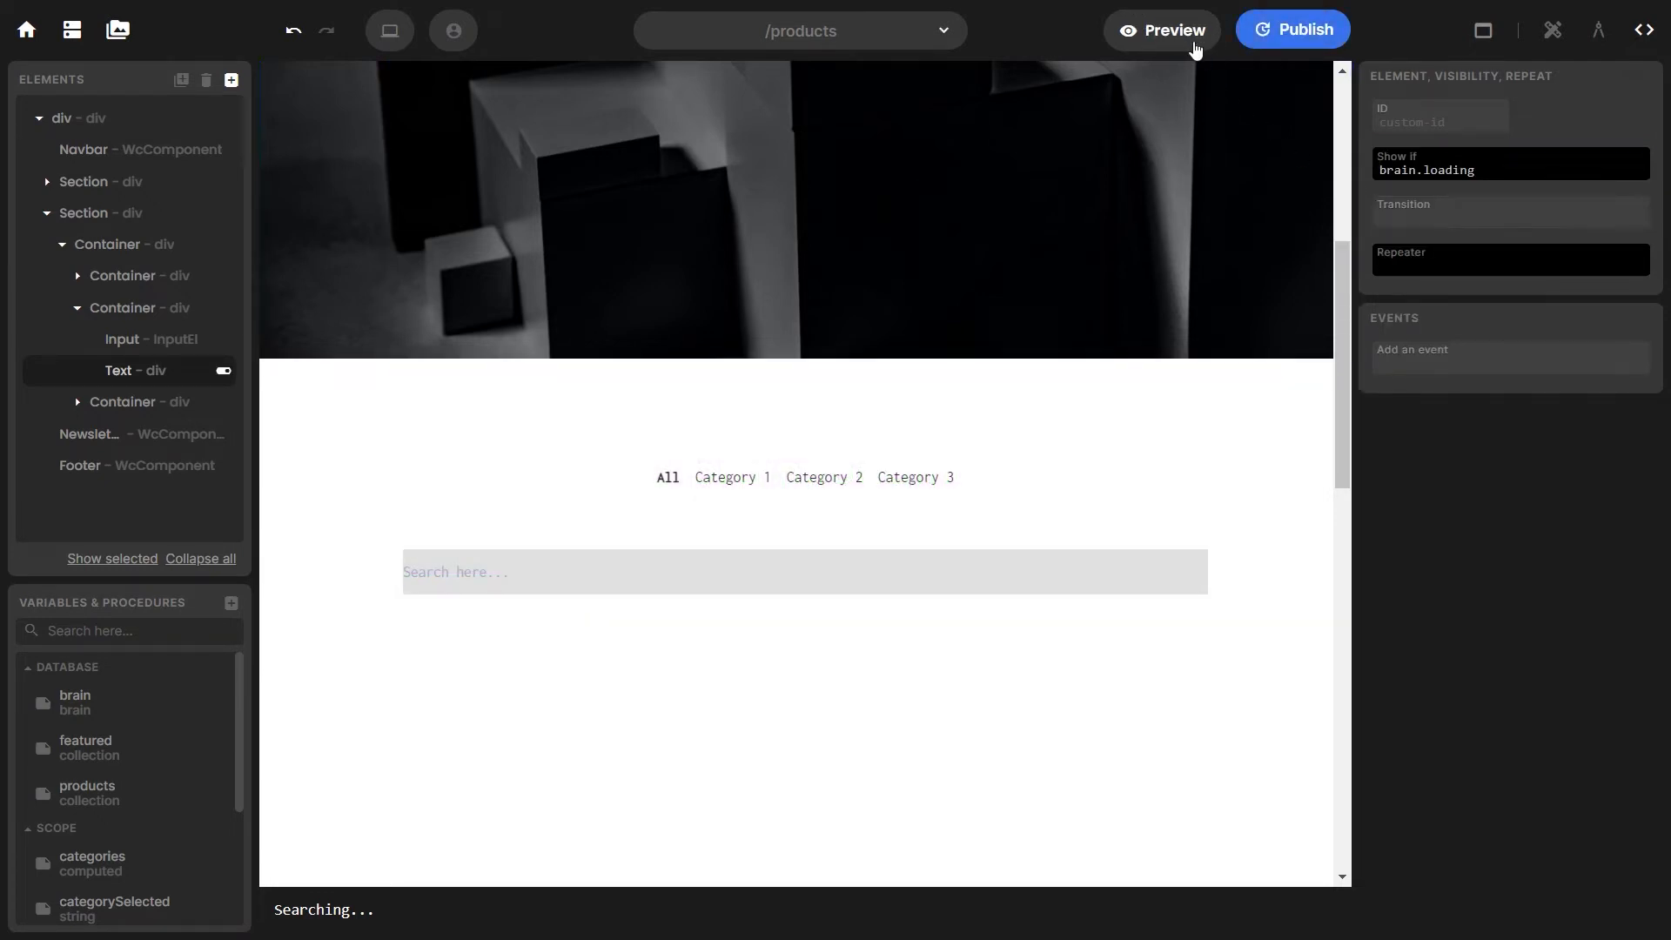
Preview the products page and test the search bar with the query "5"
click(1192, 42)
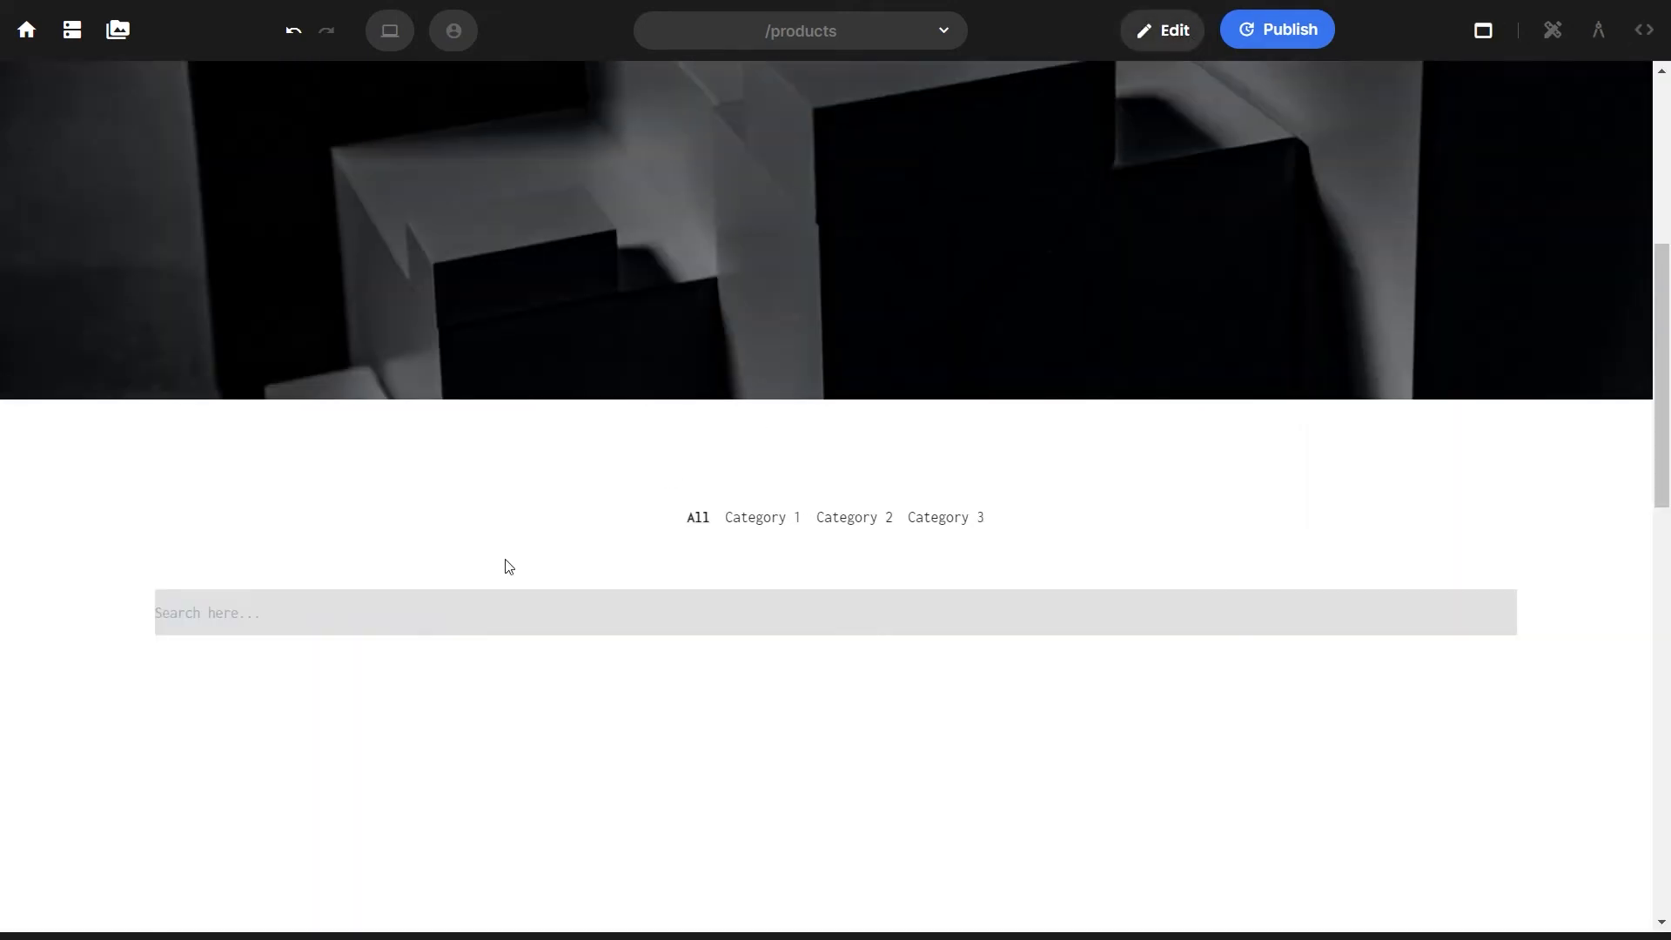
click(447, 600)
text(5)
scroll(447, 600, down, 4)
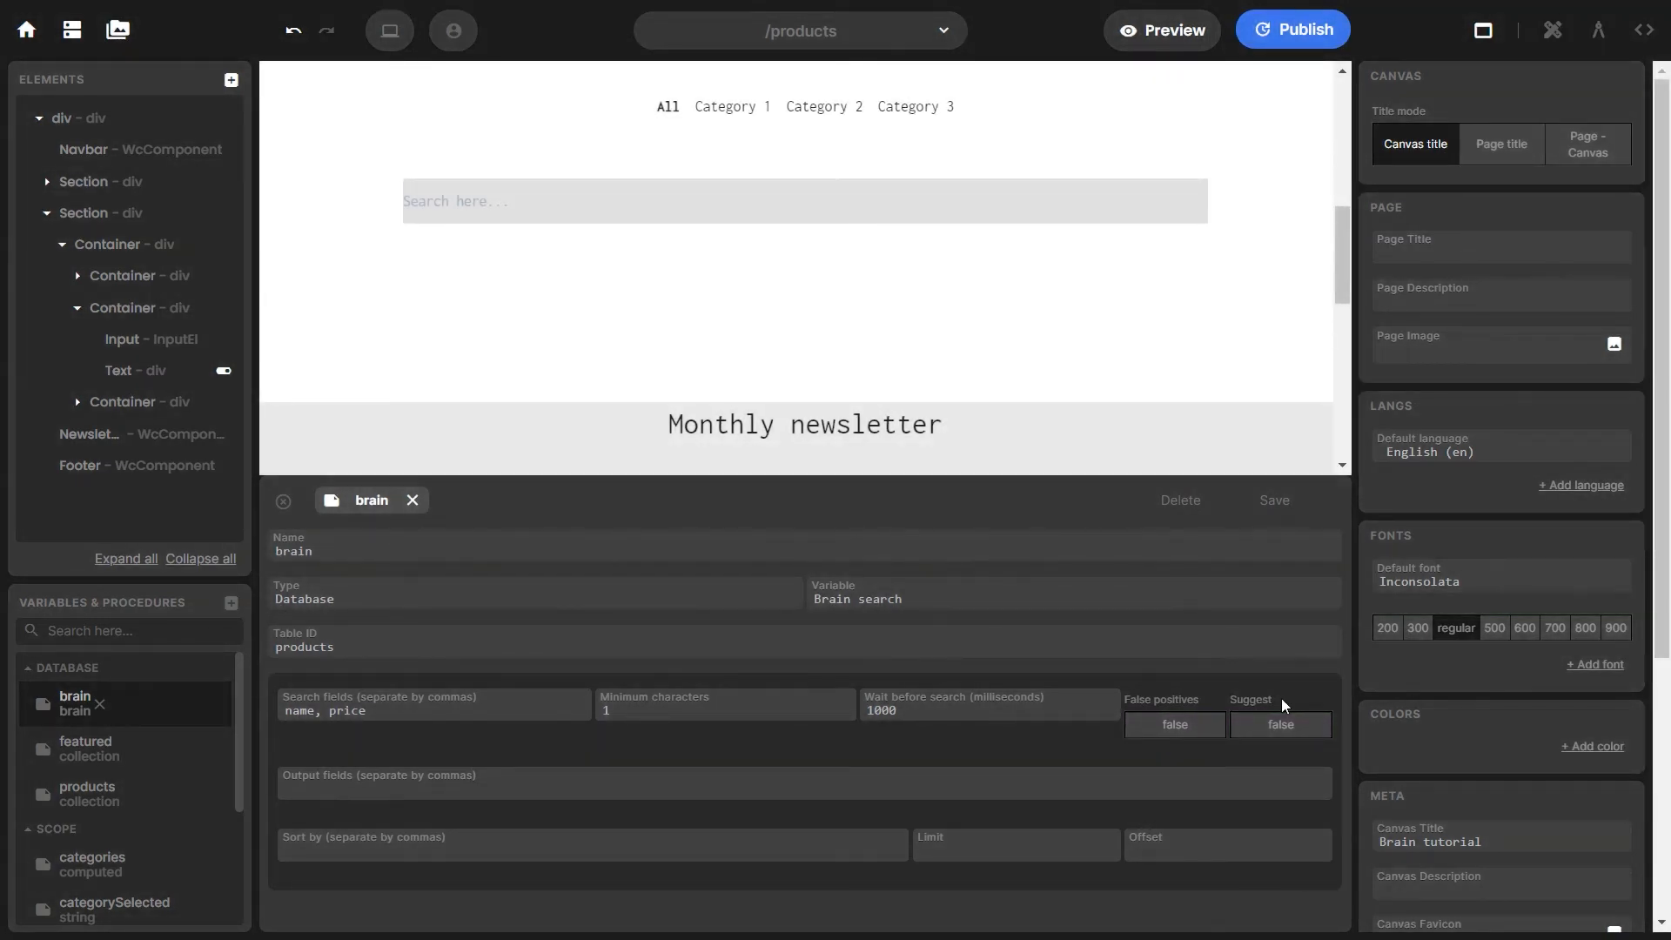
Set both False positives and Suggest to true for the brain variable and save it
click(1215, 731)
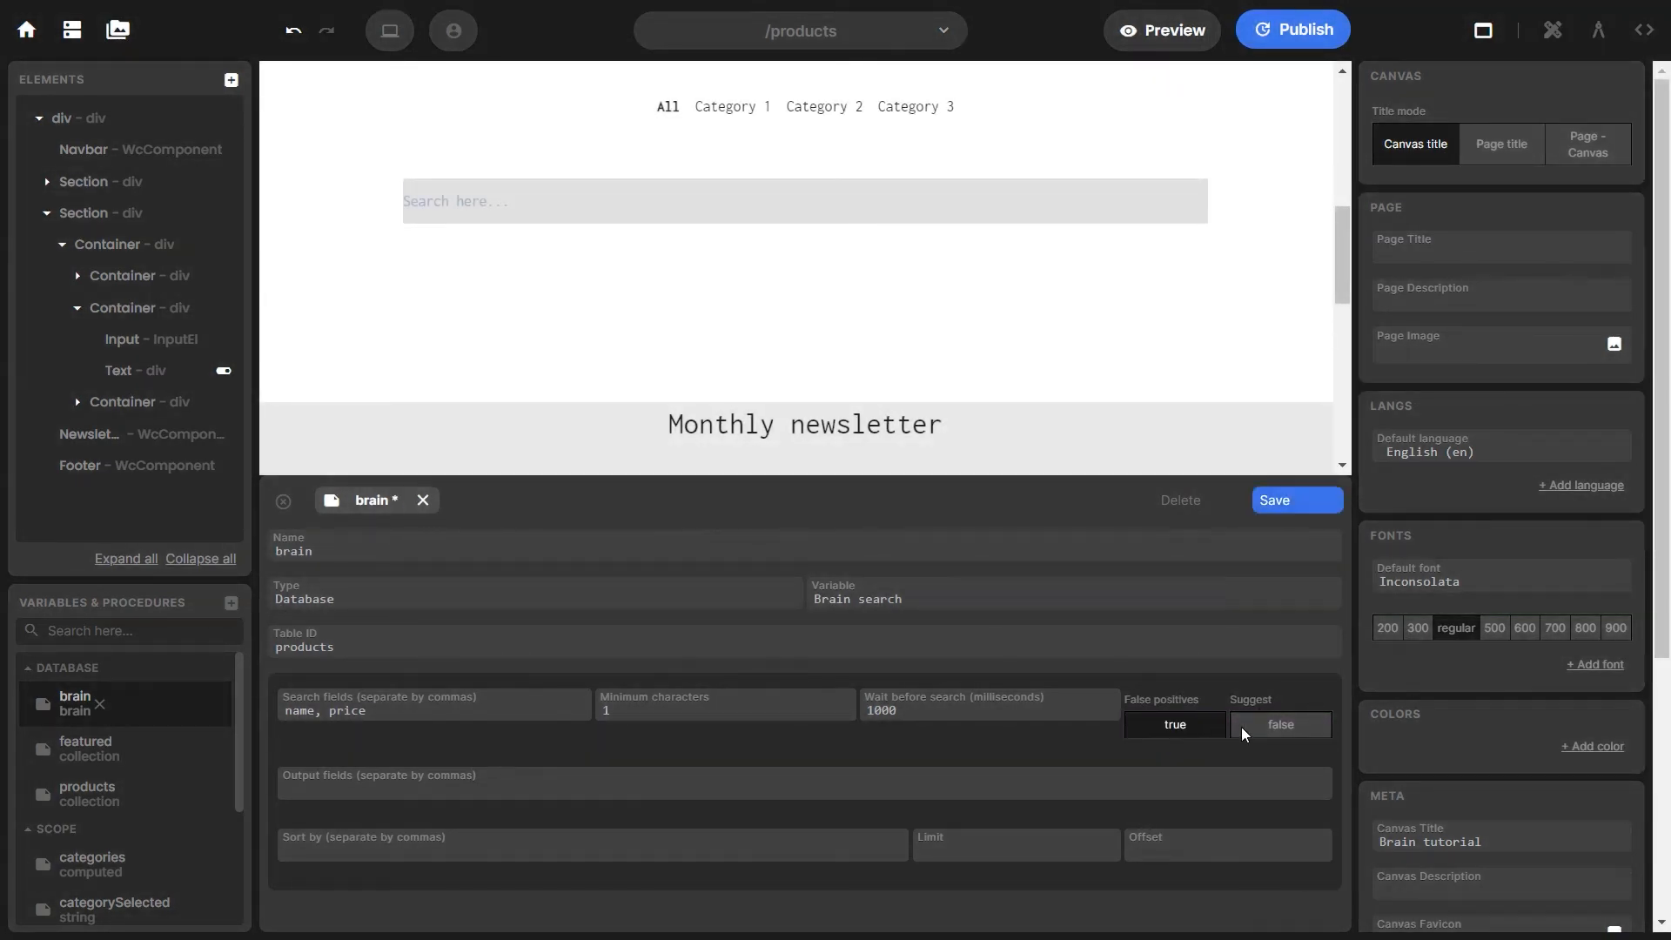
click(1279, 731)
click(1300, 500)
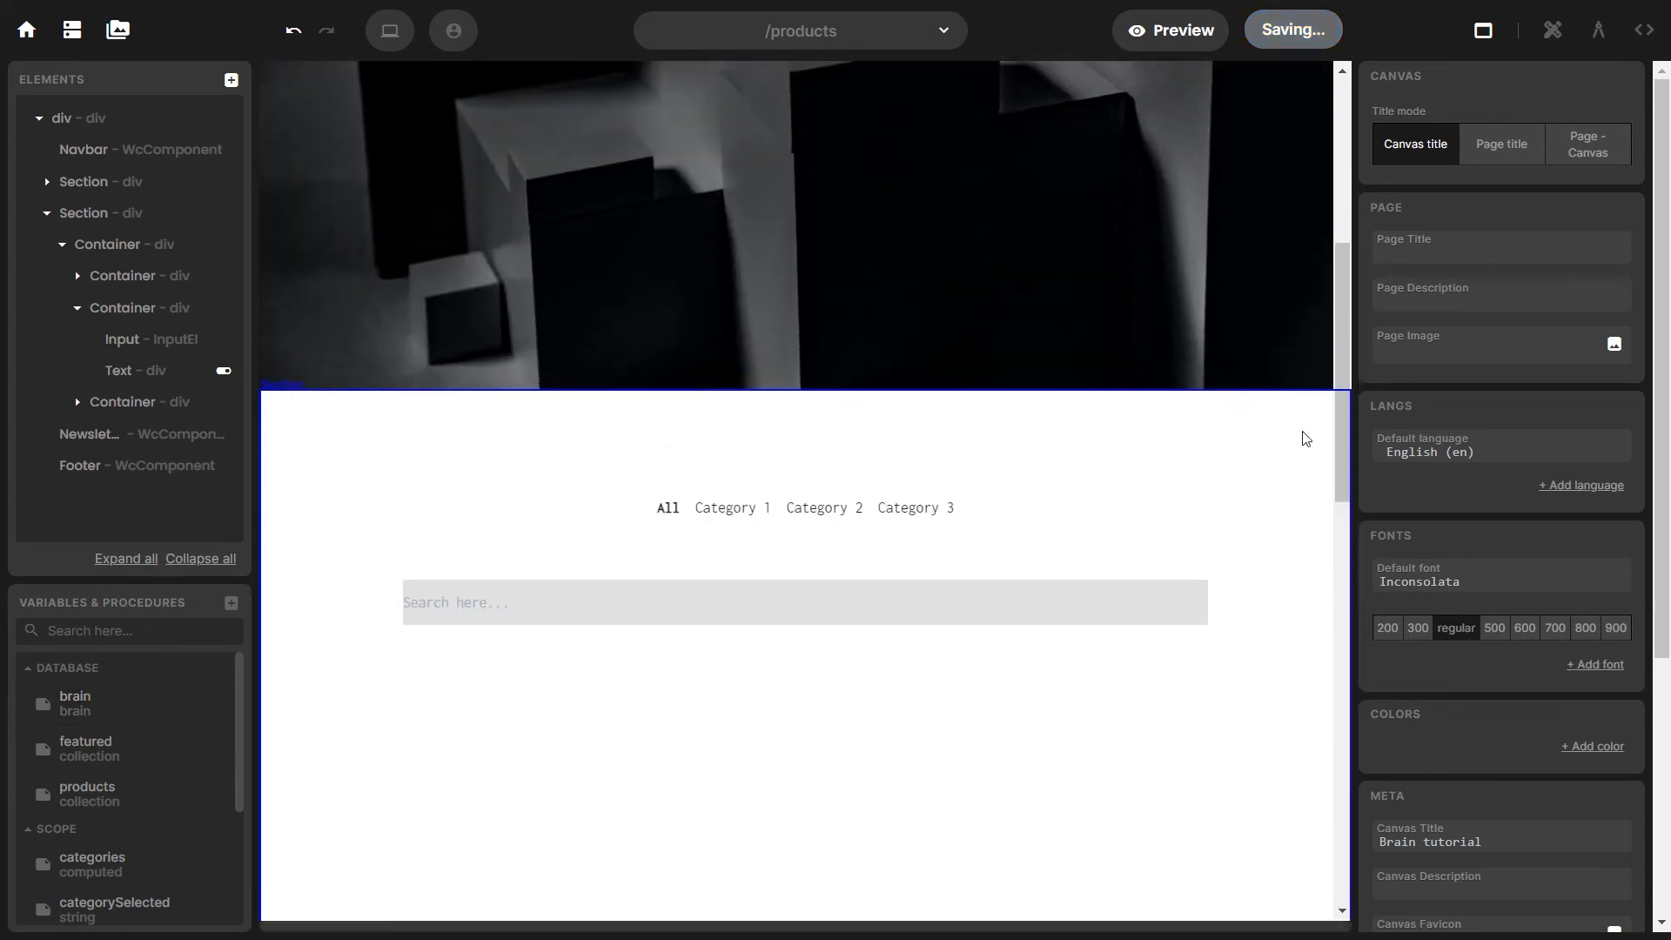
Preview the products page and test the search bar with the misspelled query "porduct 4"
click(1206, 32)
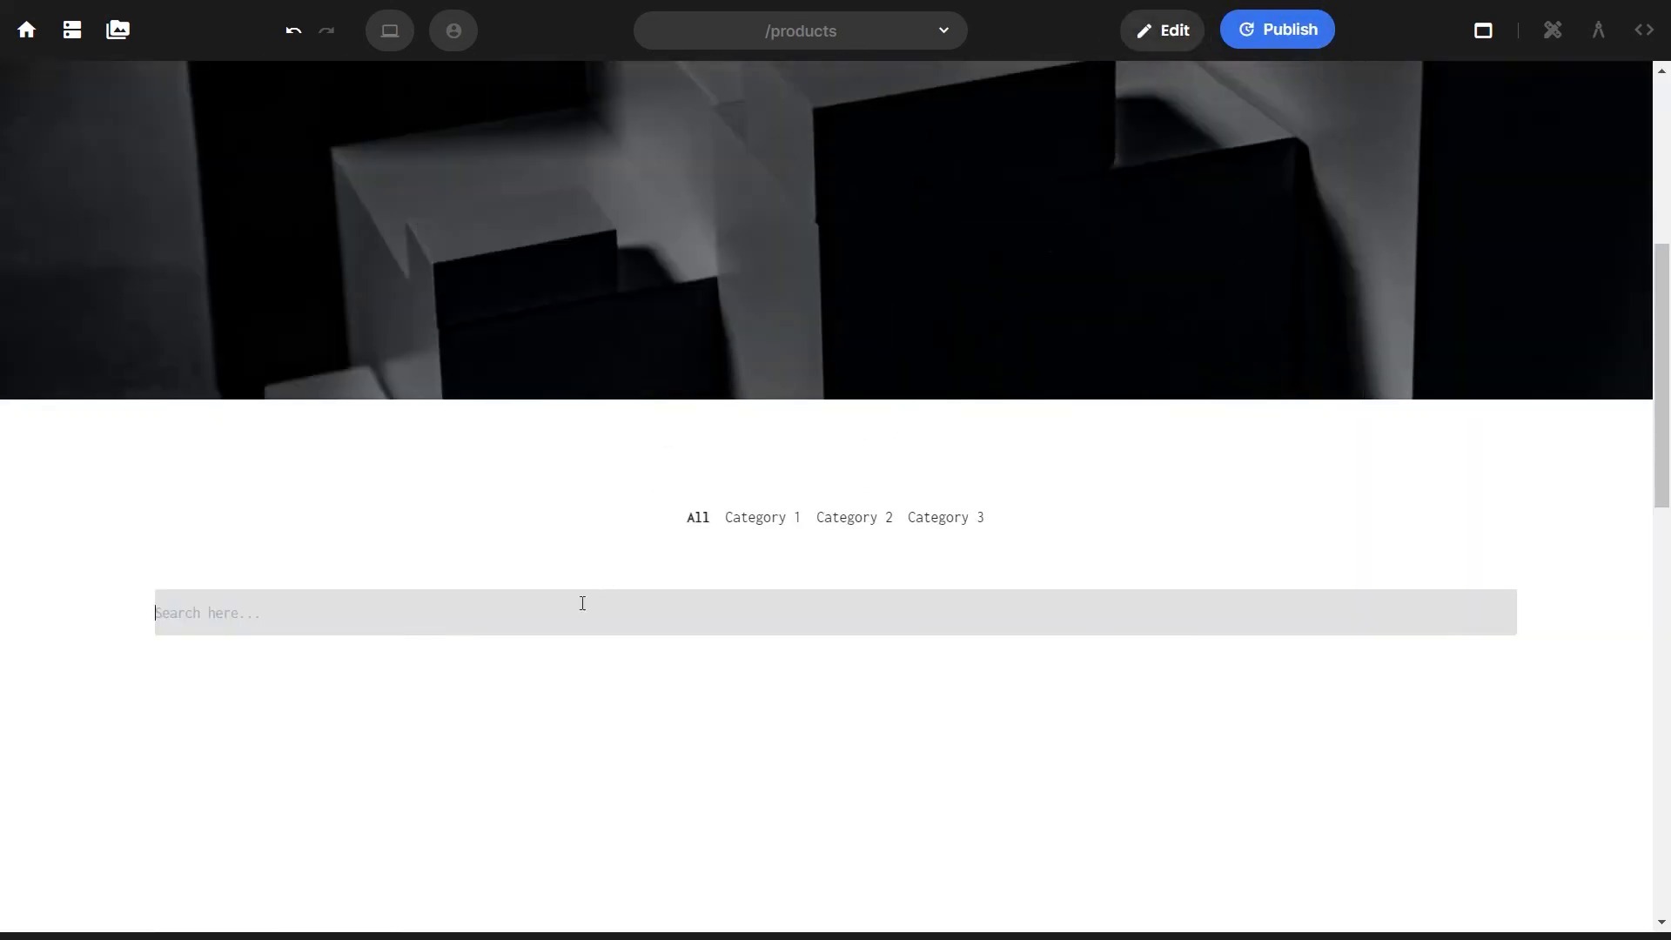
text(porduct 4)
scroll(166, 518, down, 7)
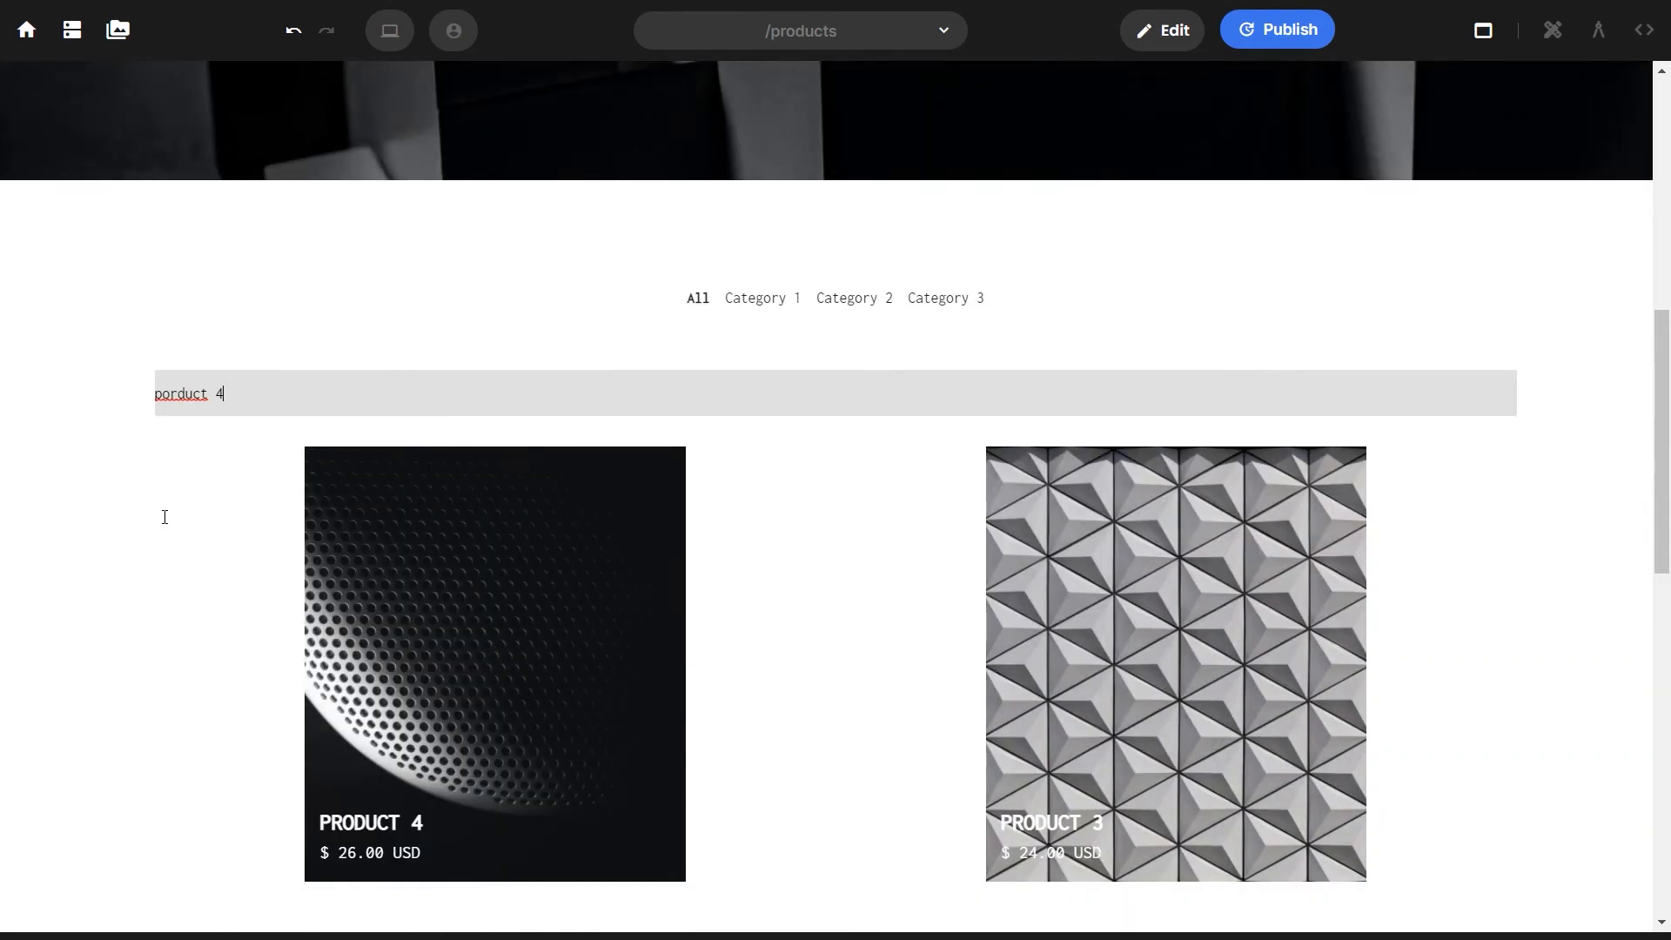
scroll(166, 523, up, 4)
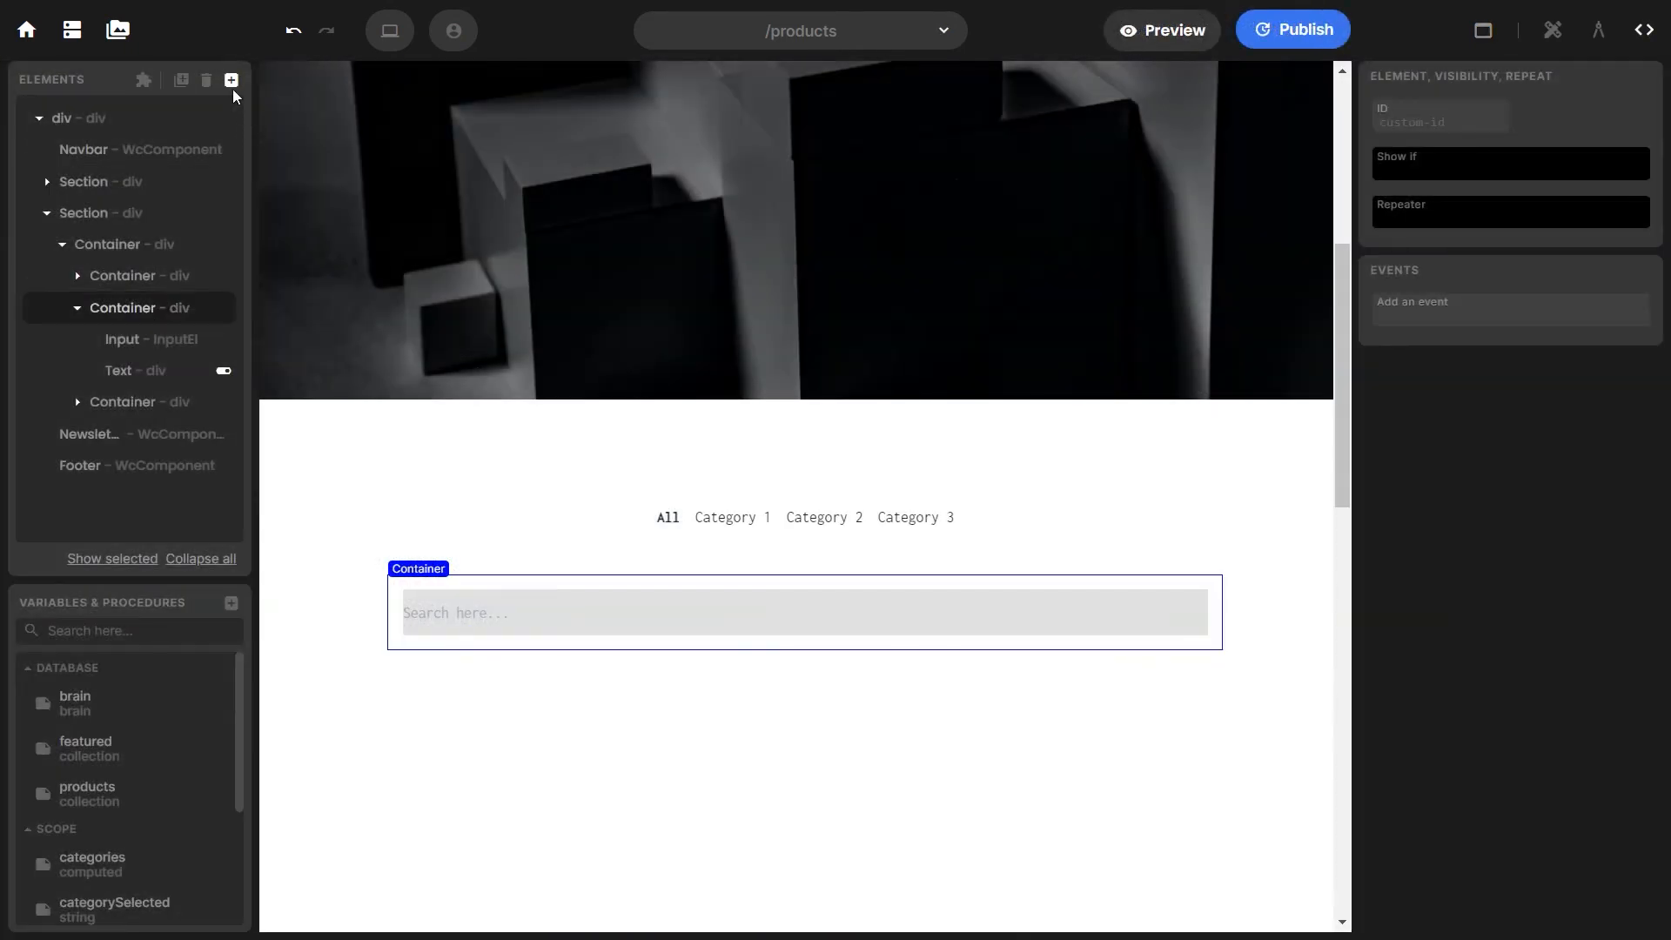
Add a second Text element inside the container that holds the search input
click(231, 81)
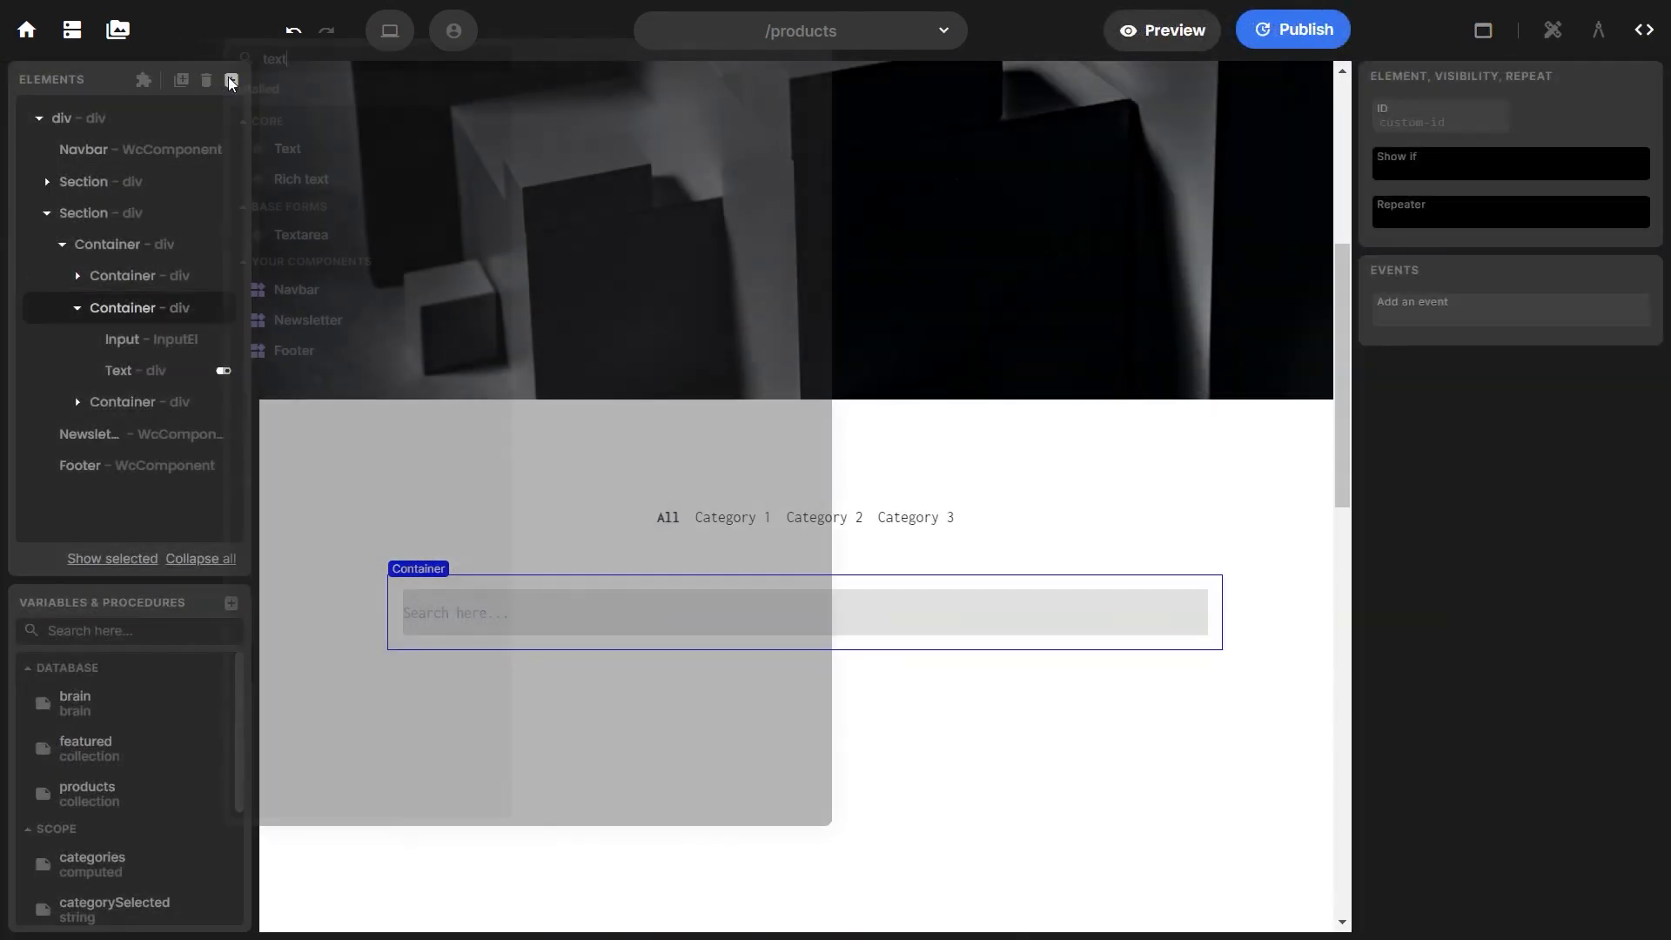
click(313, 147)
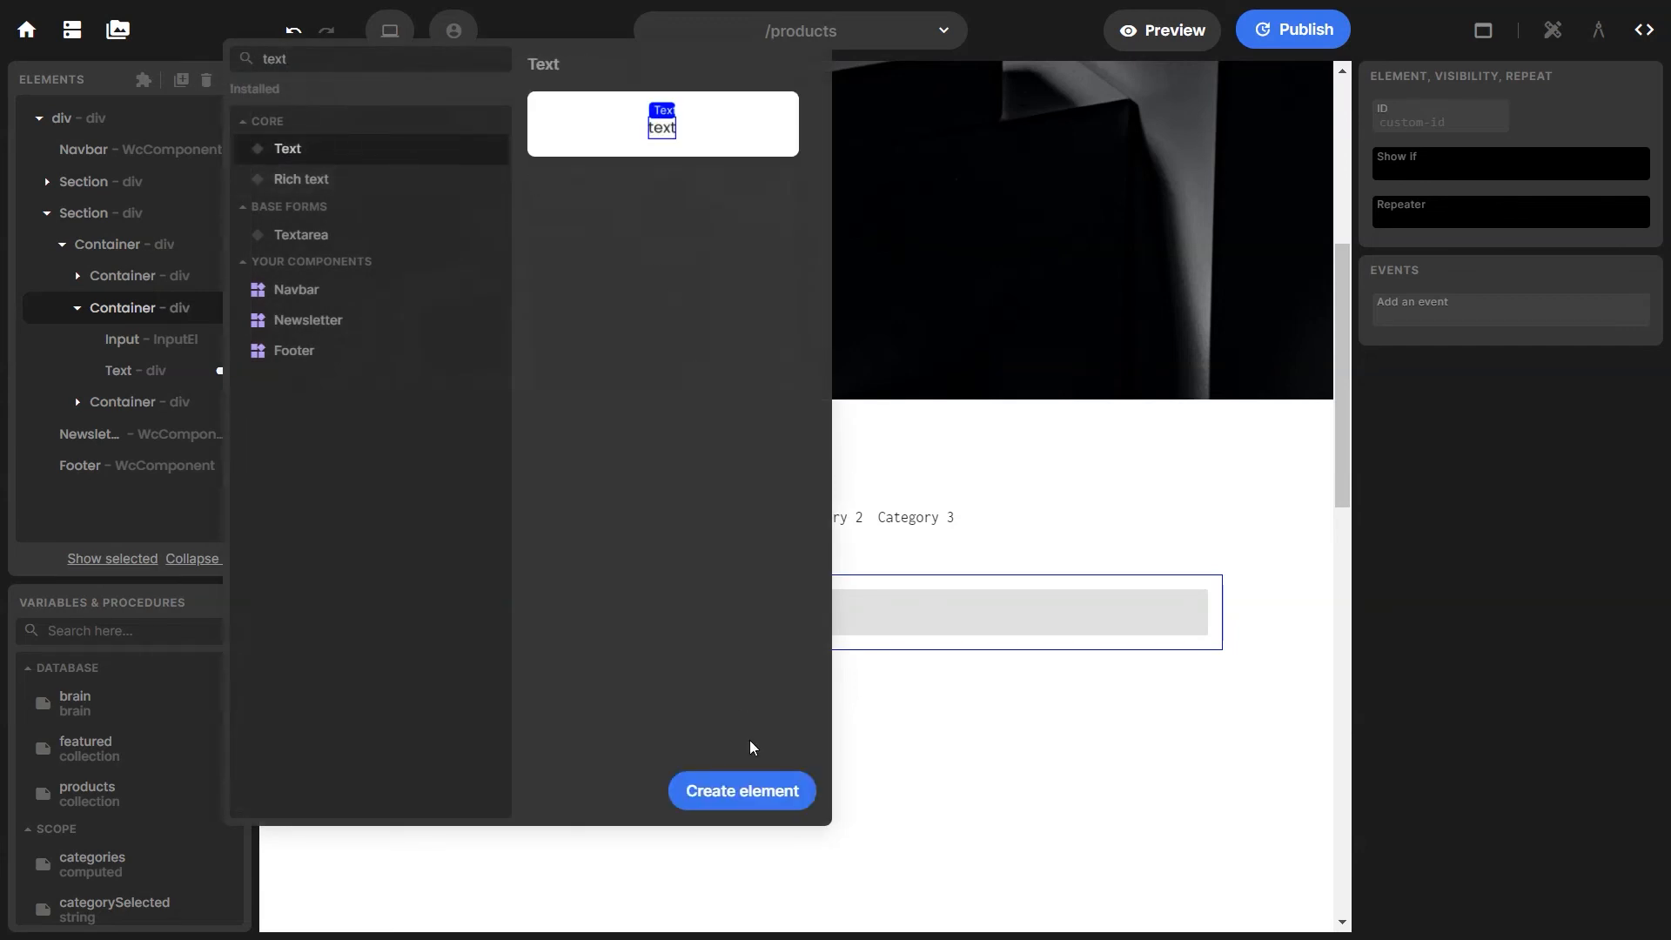
click(746, 791)
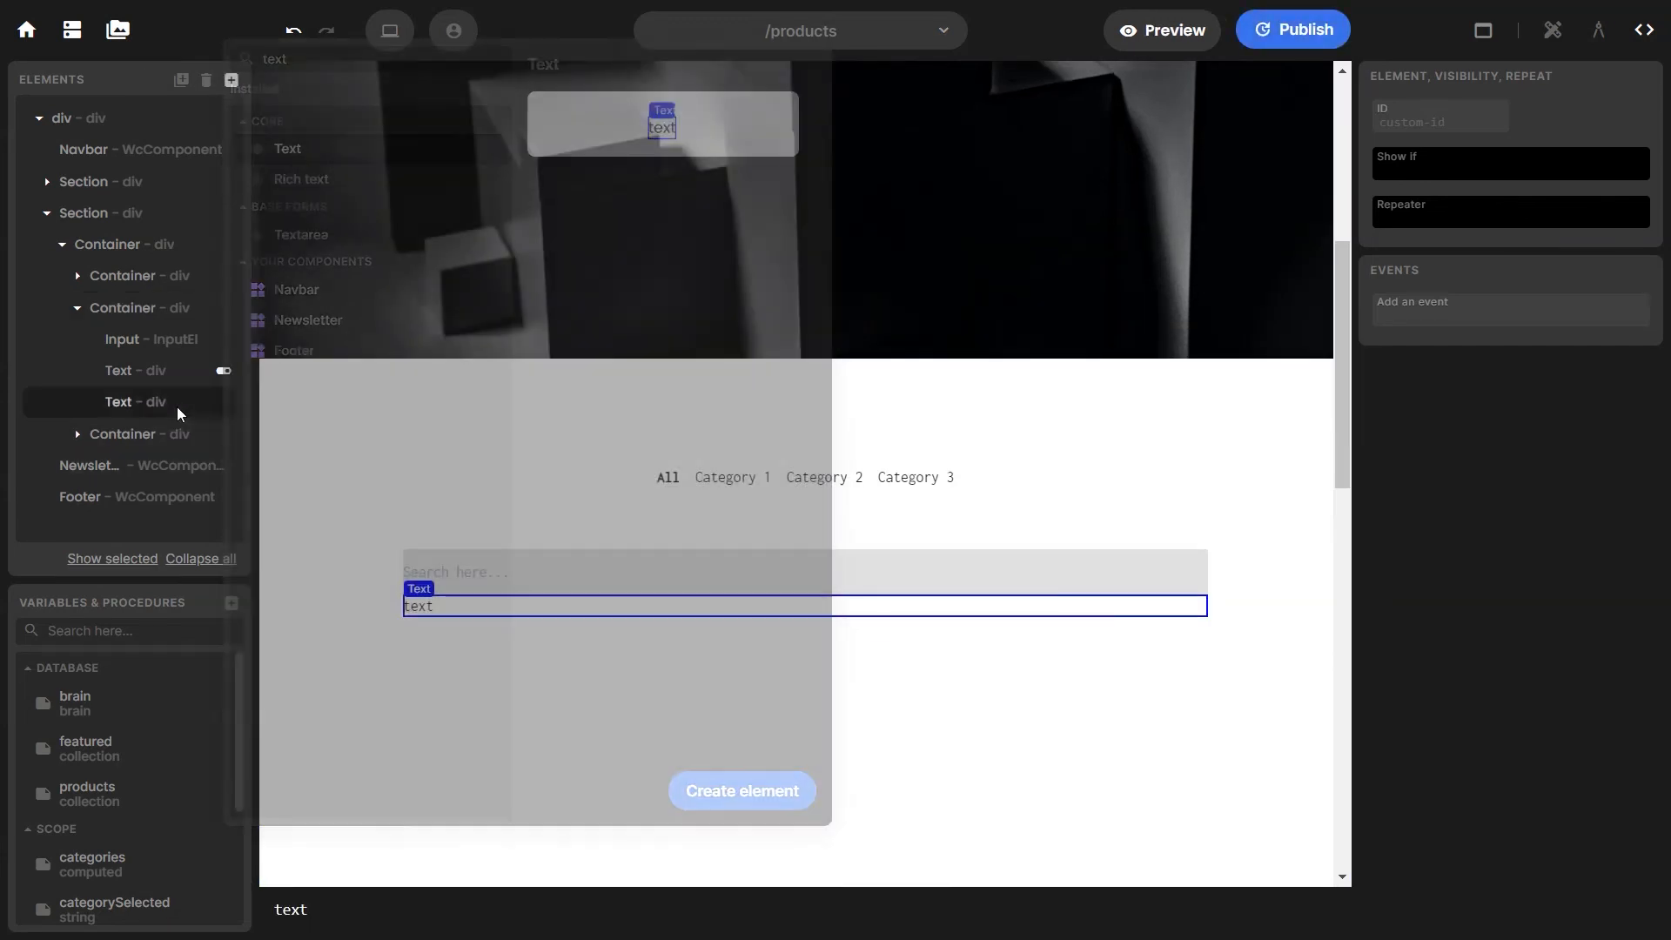
Set the new Text element's content to {{brain.duration}}.ms and its show condition to brain.duration
double_click(351, 909)
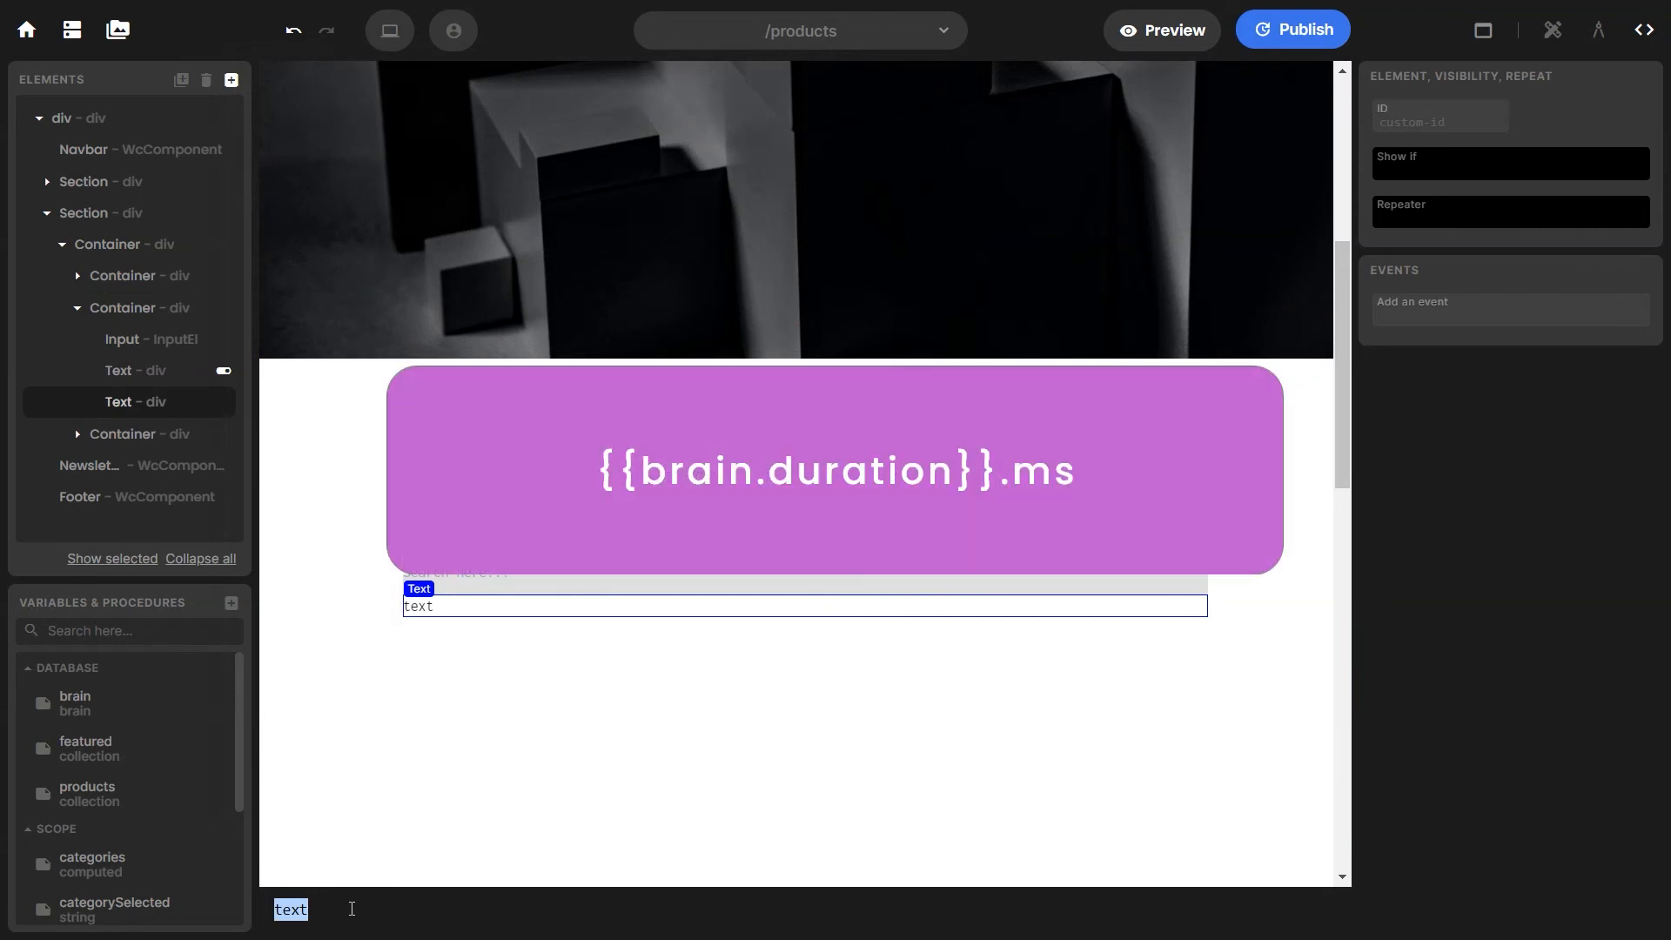
text({{brain.duration}}.ms)
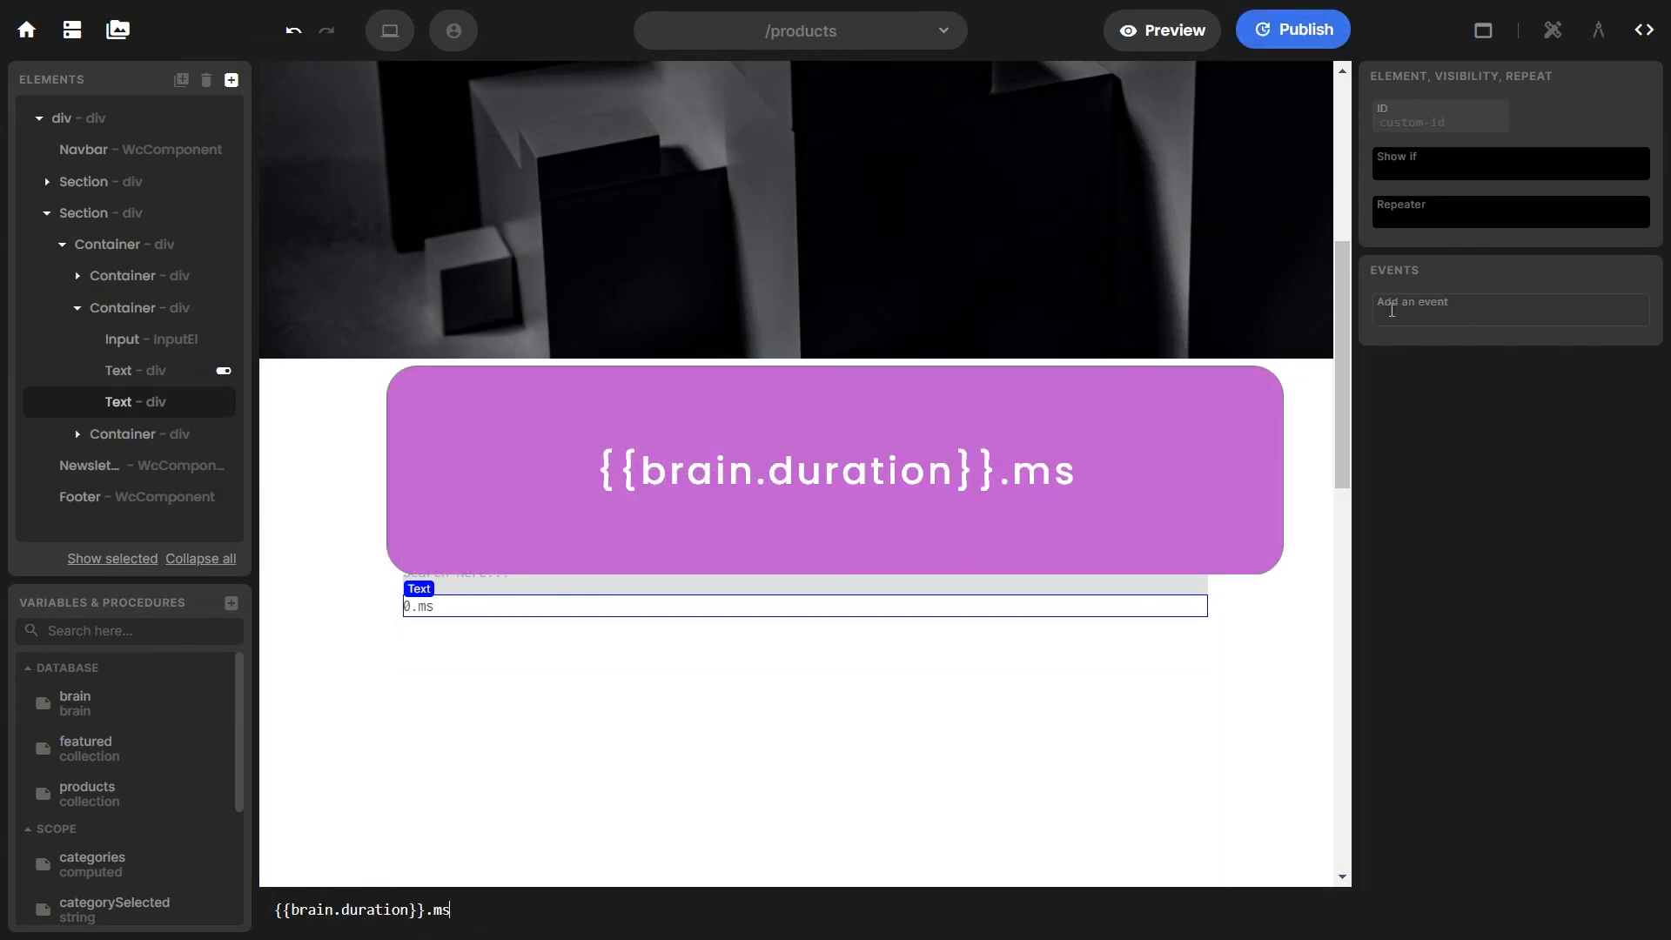
click(1427, 177)
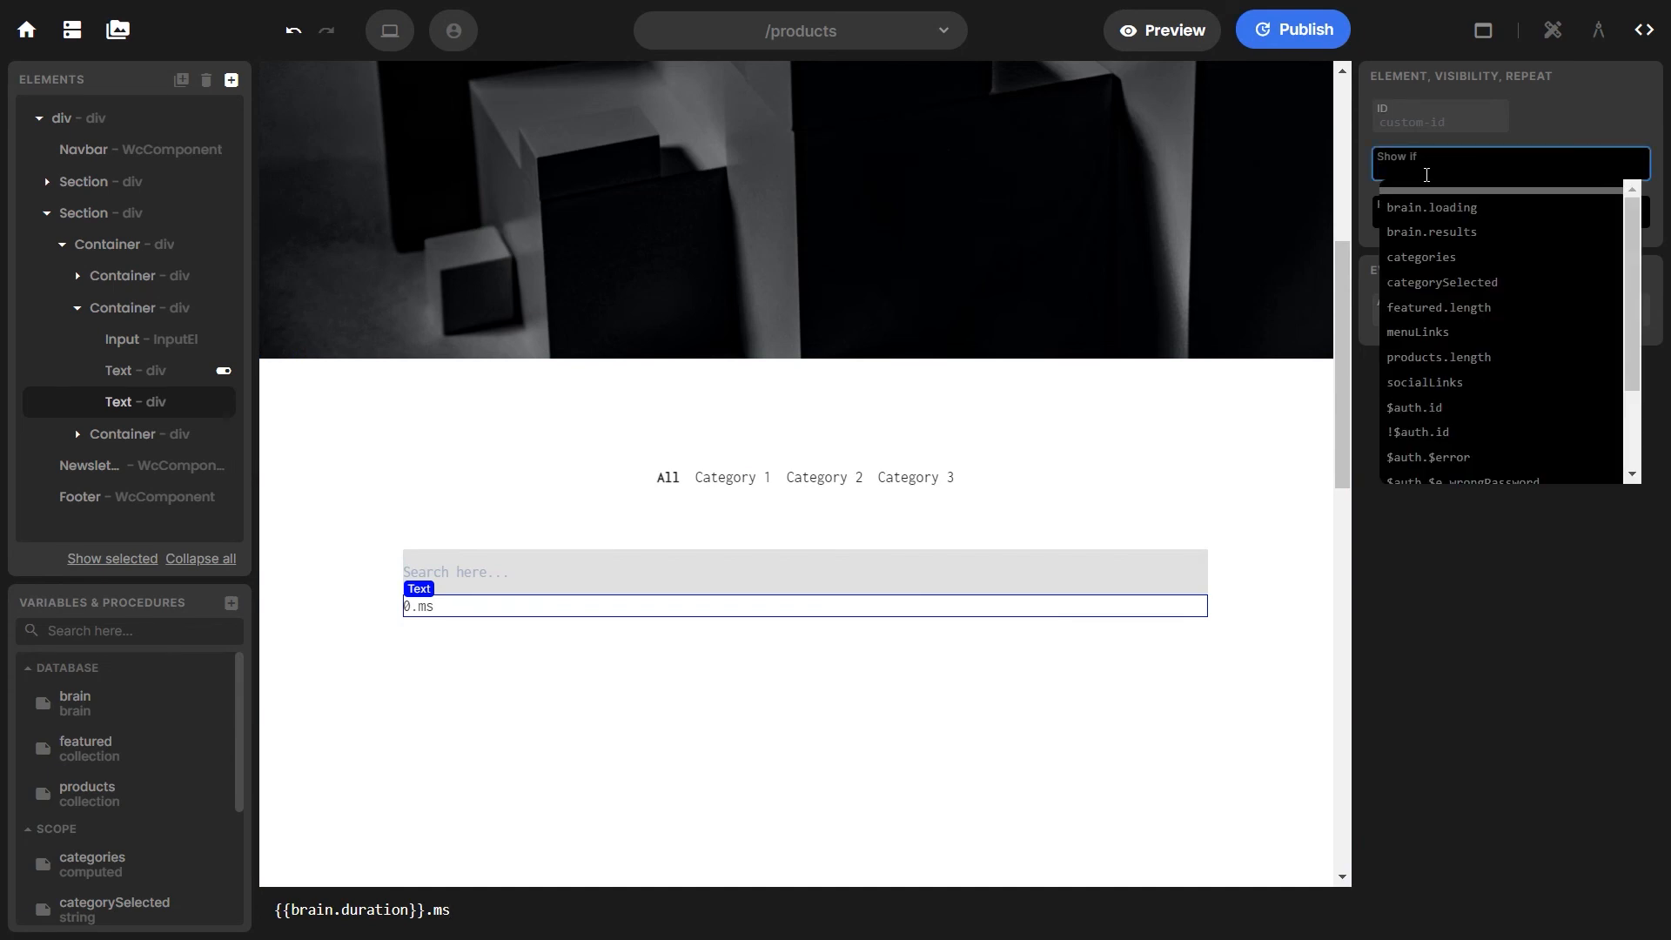
text(brain.)
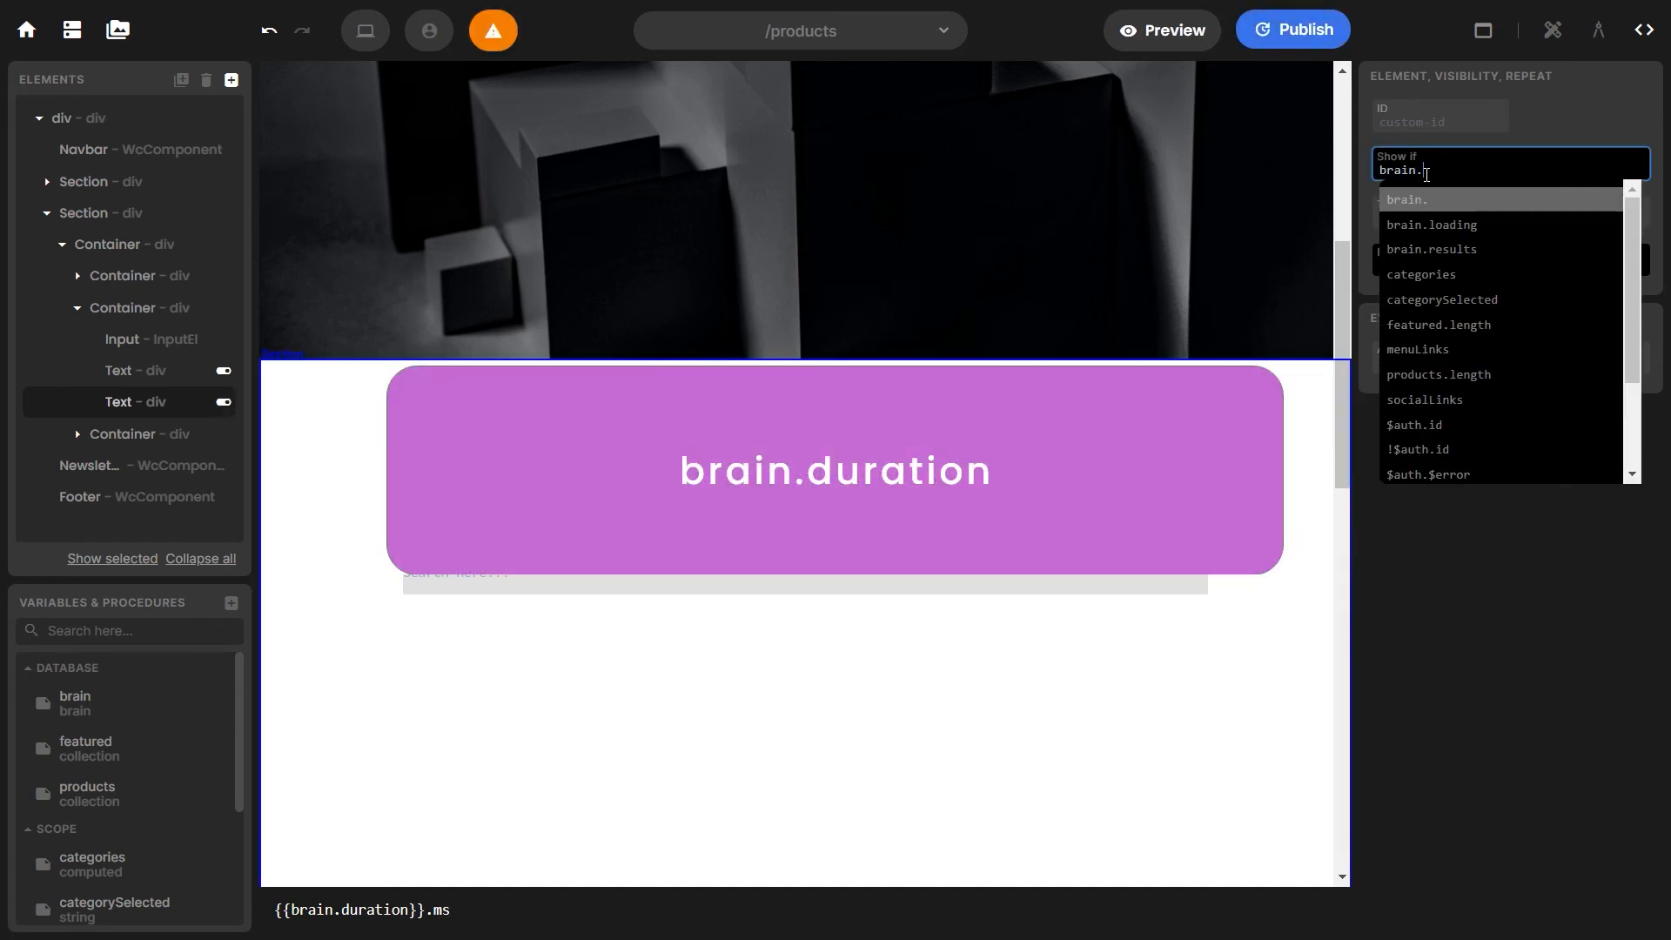
text(duration)
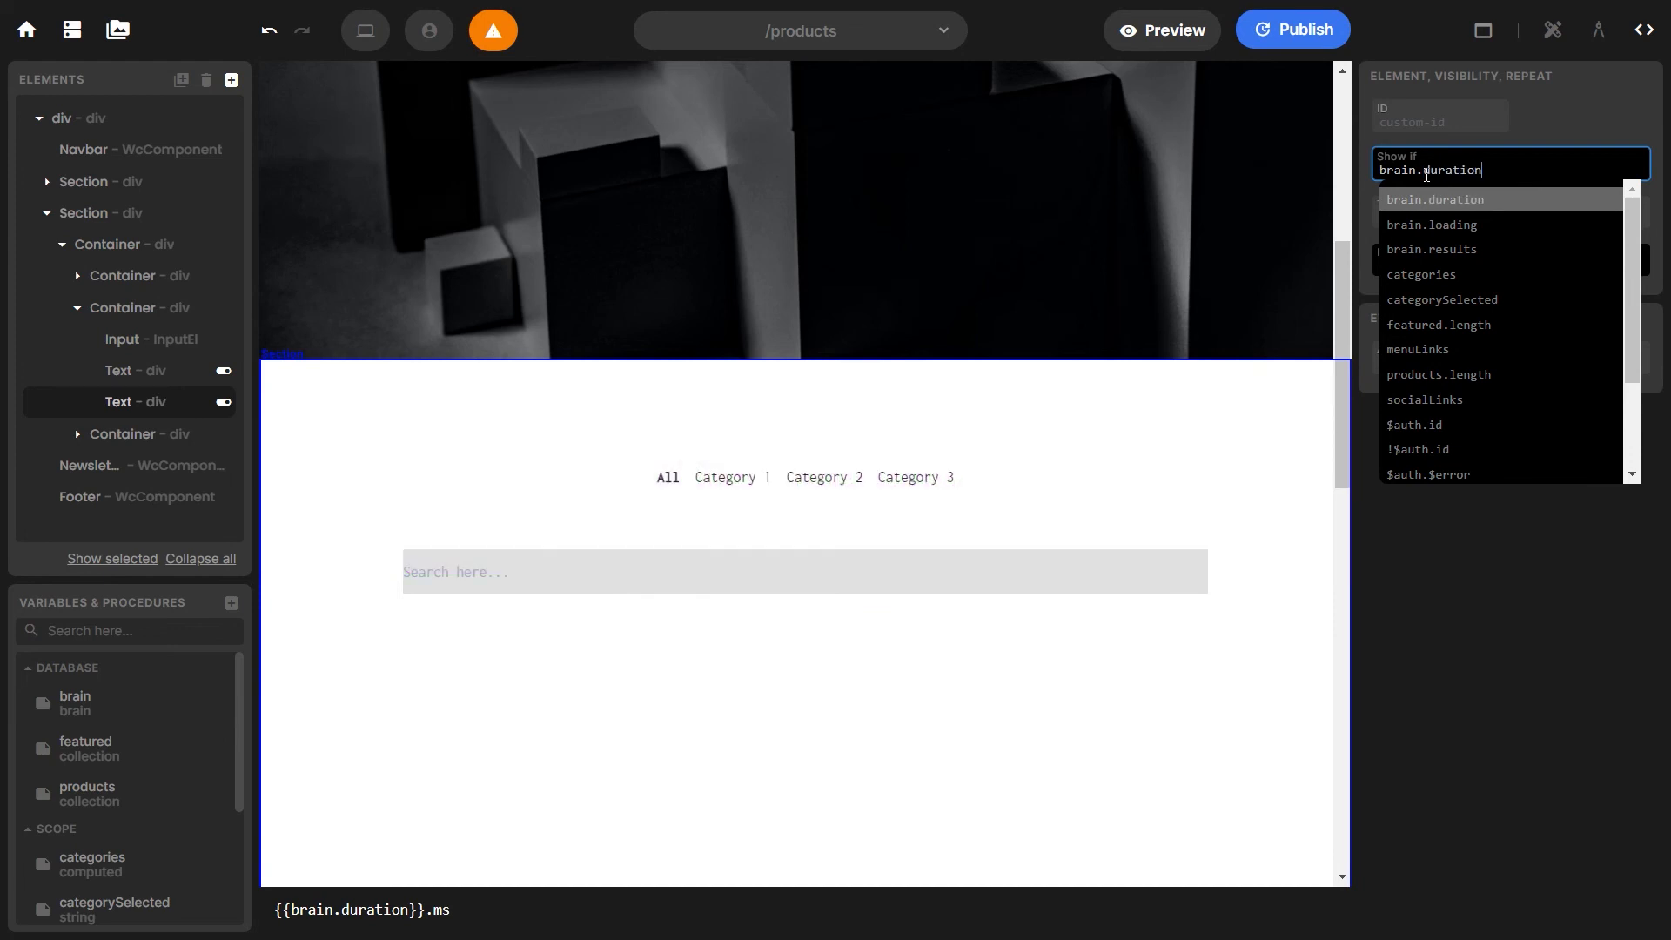
key(Return)
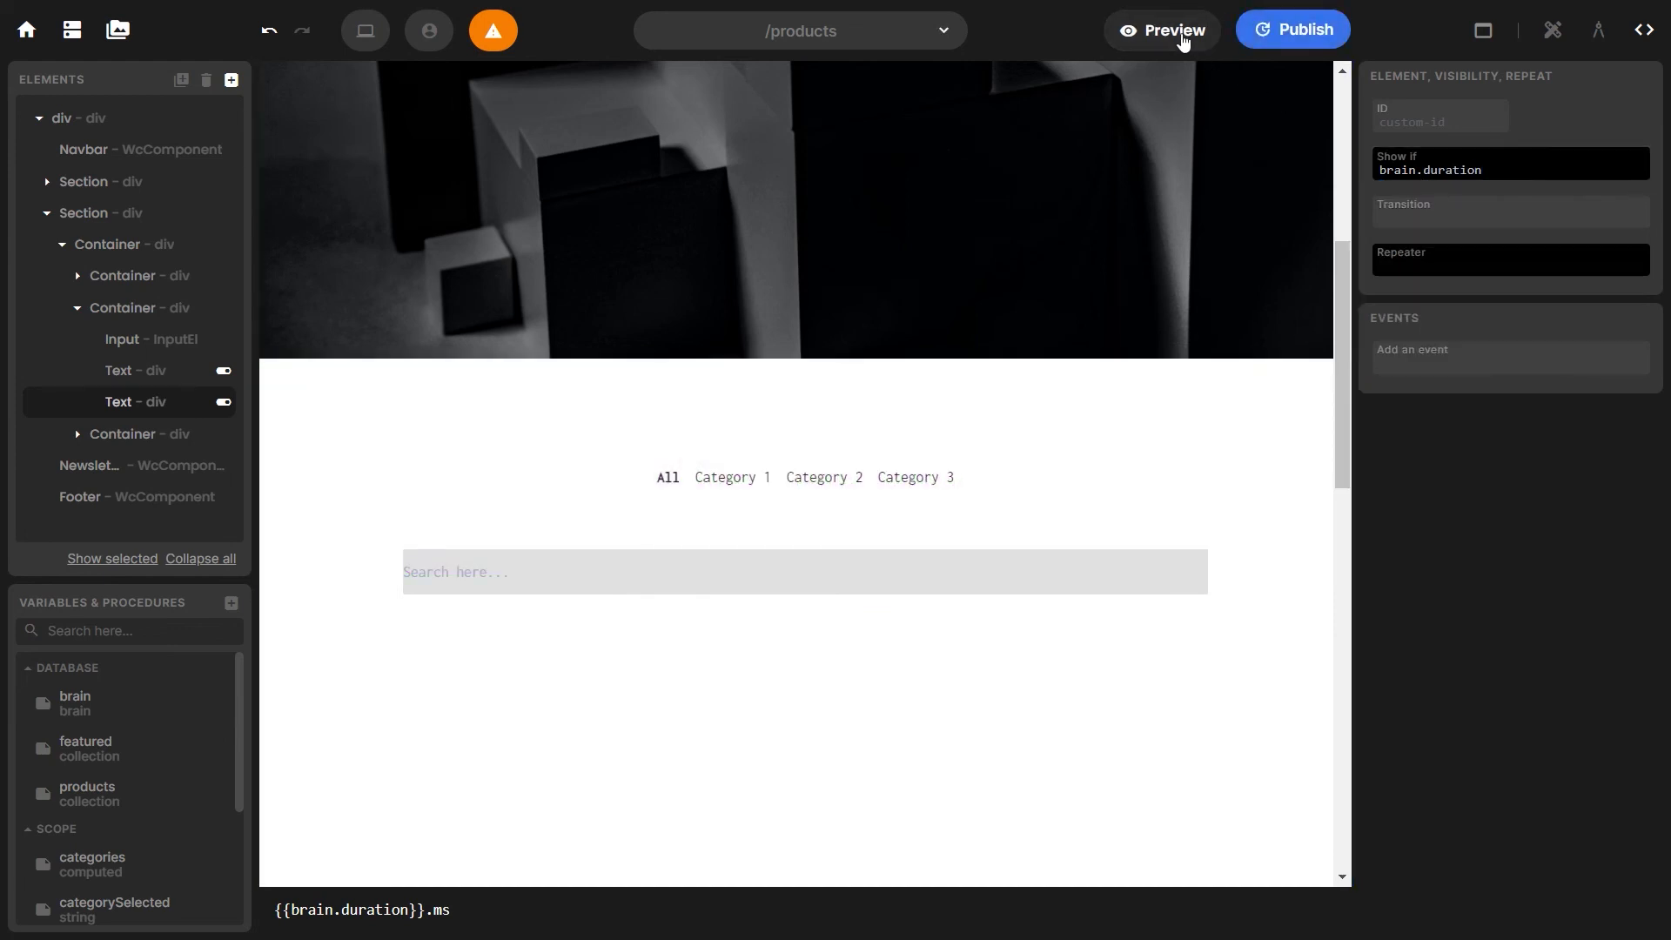
Preview the products page and test the search duration text with the query "5"
click(1183, 39)
scroll(653, 578, down, 3)
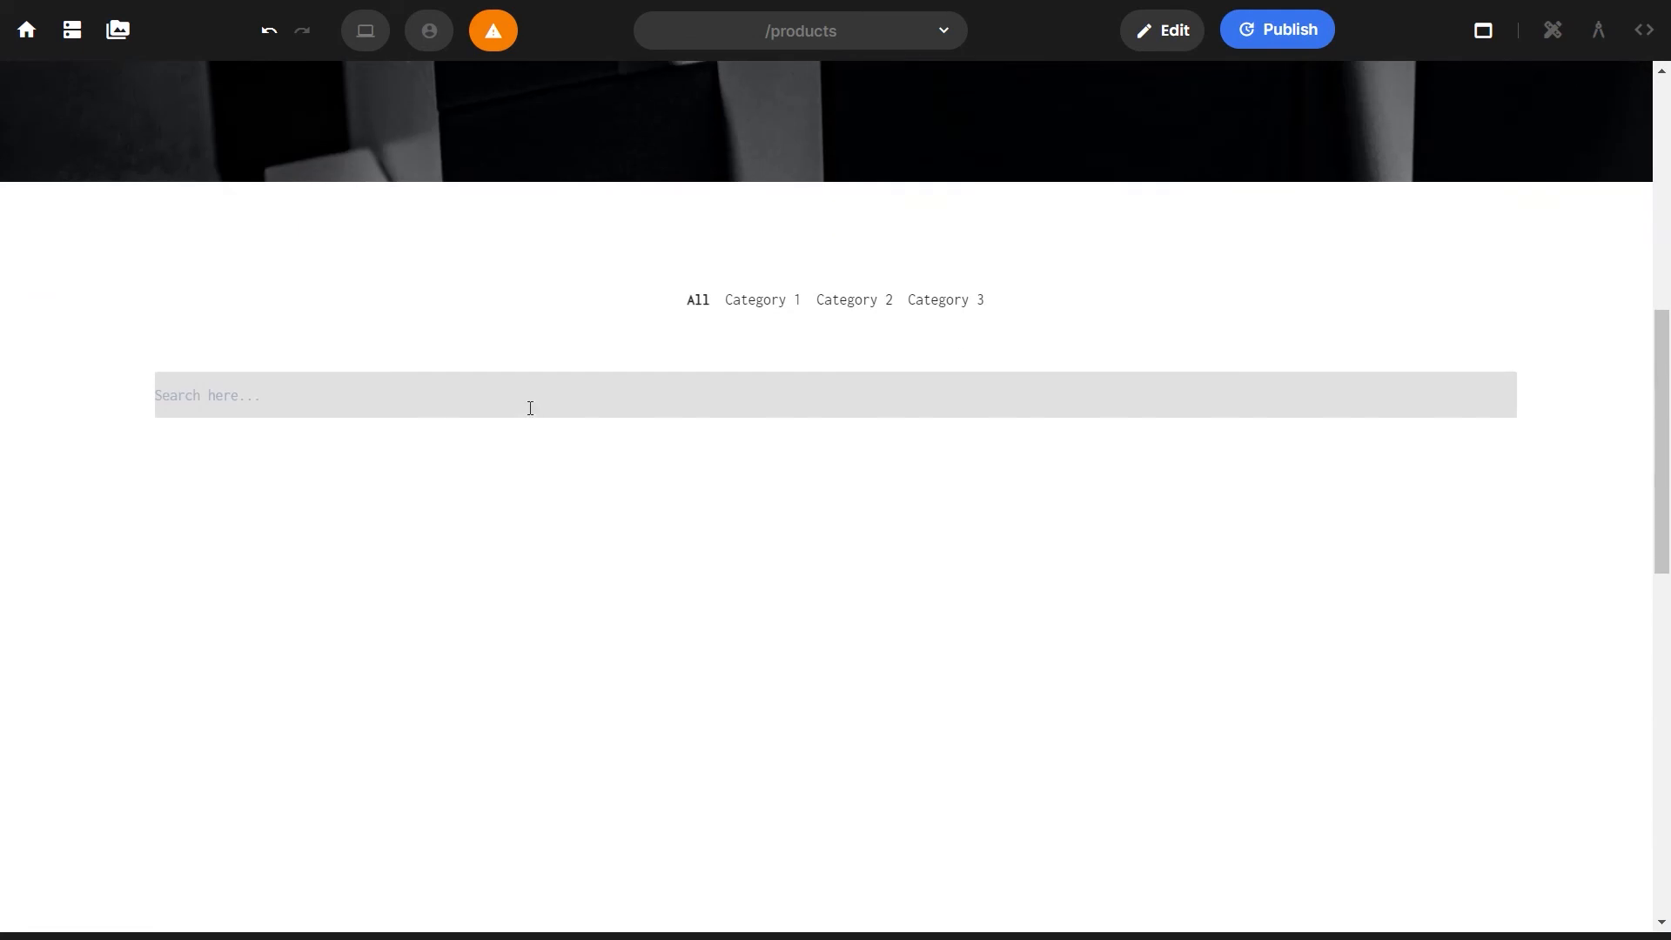
text(5)
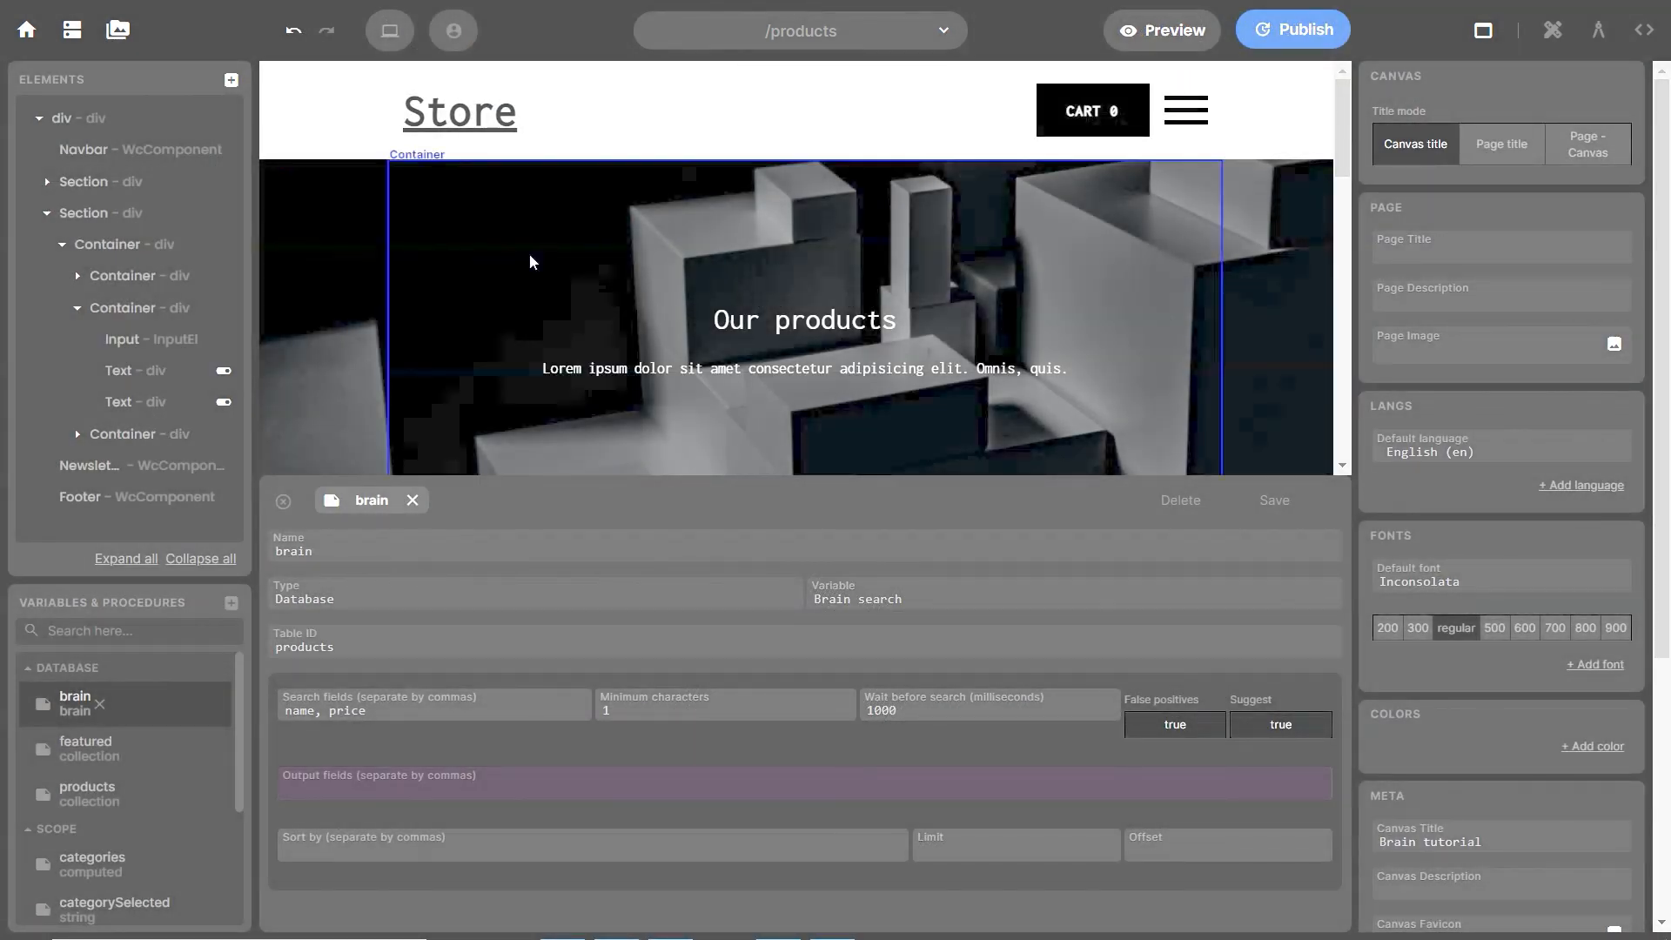
Set the brain variable's output fields to image, price
click(404, 791)
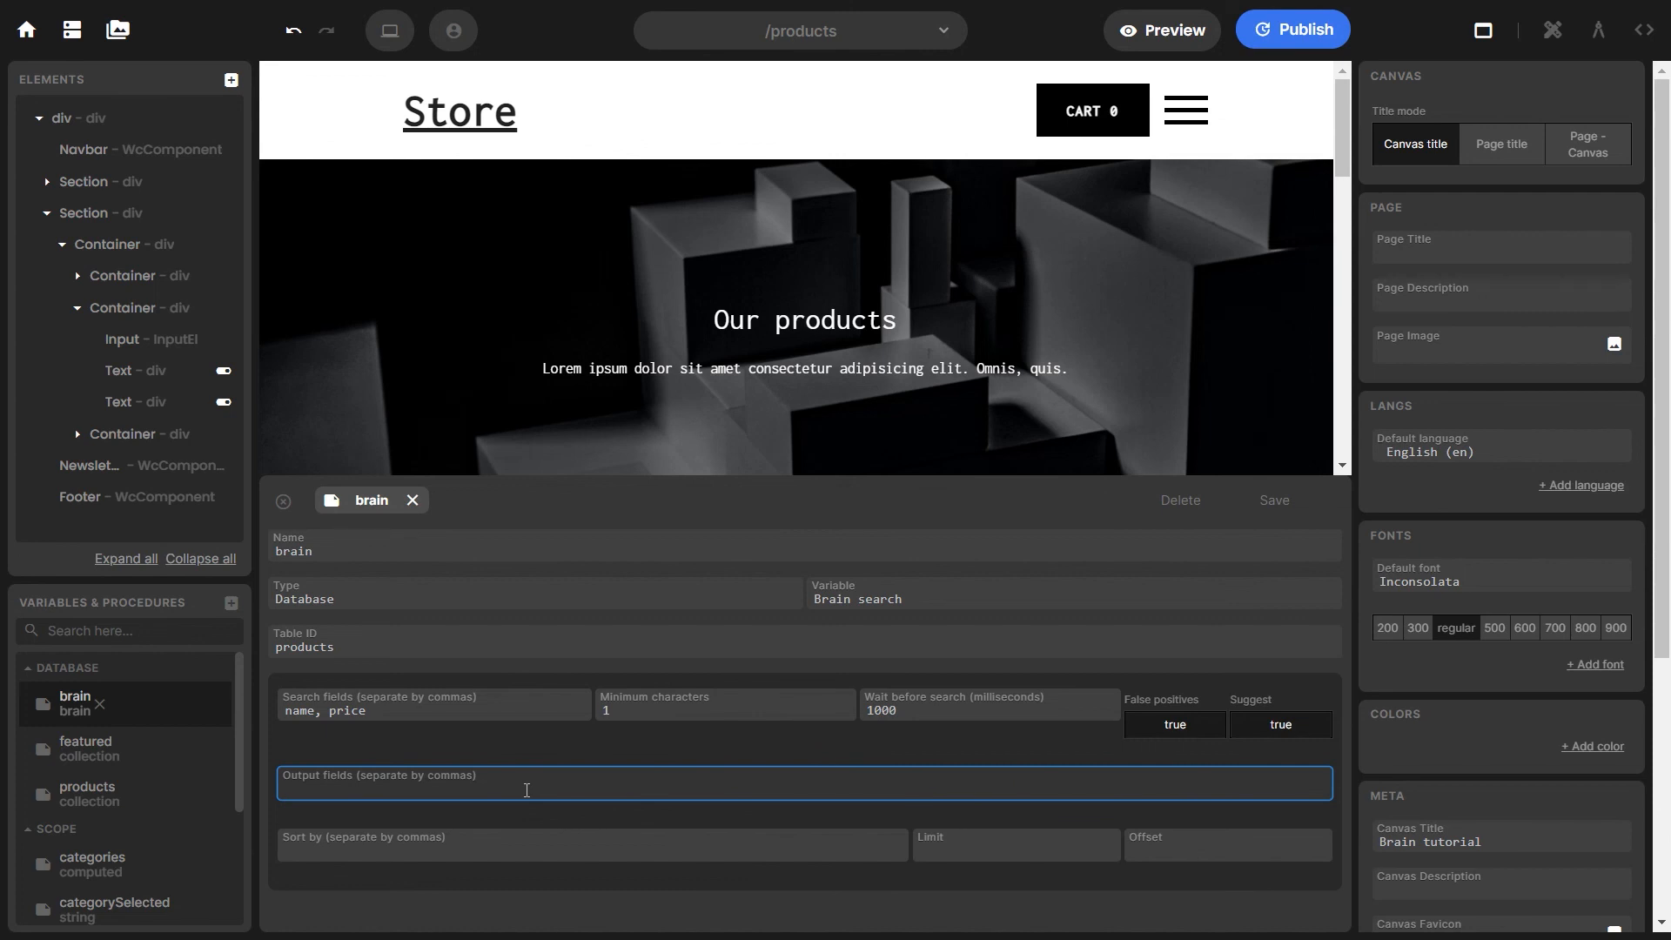
text(image)
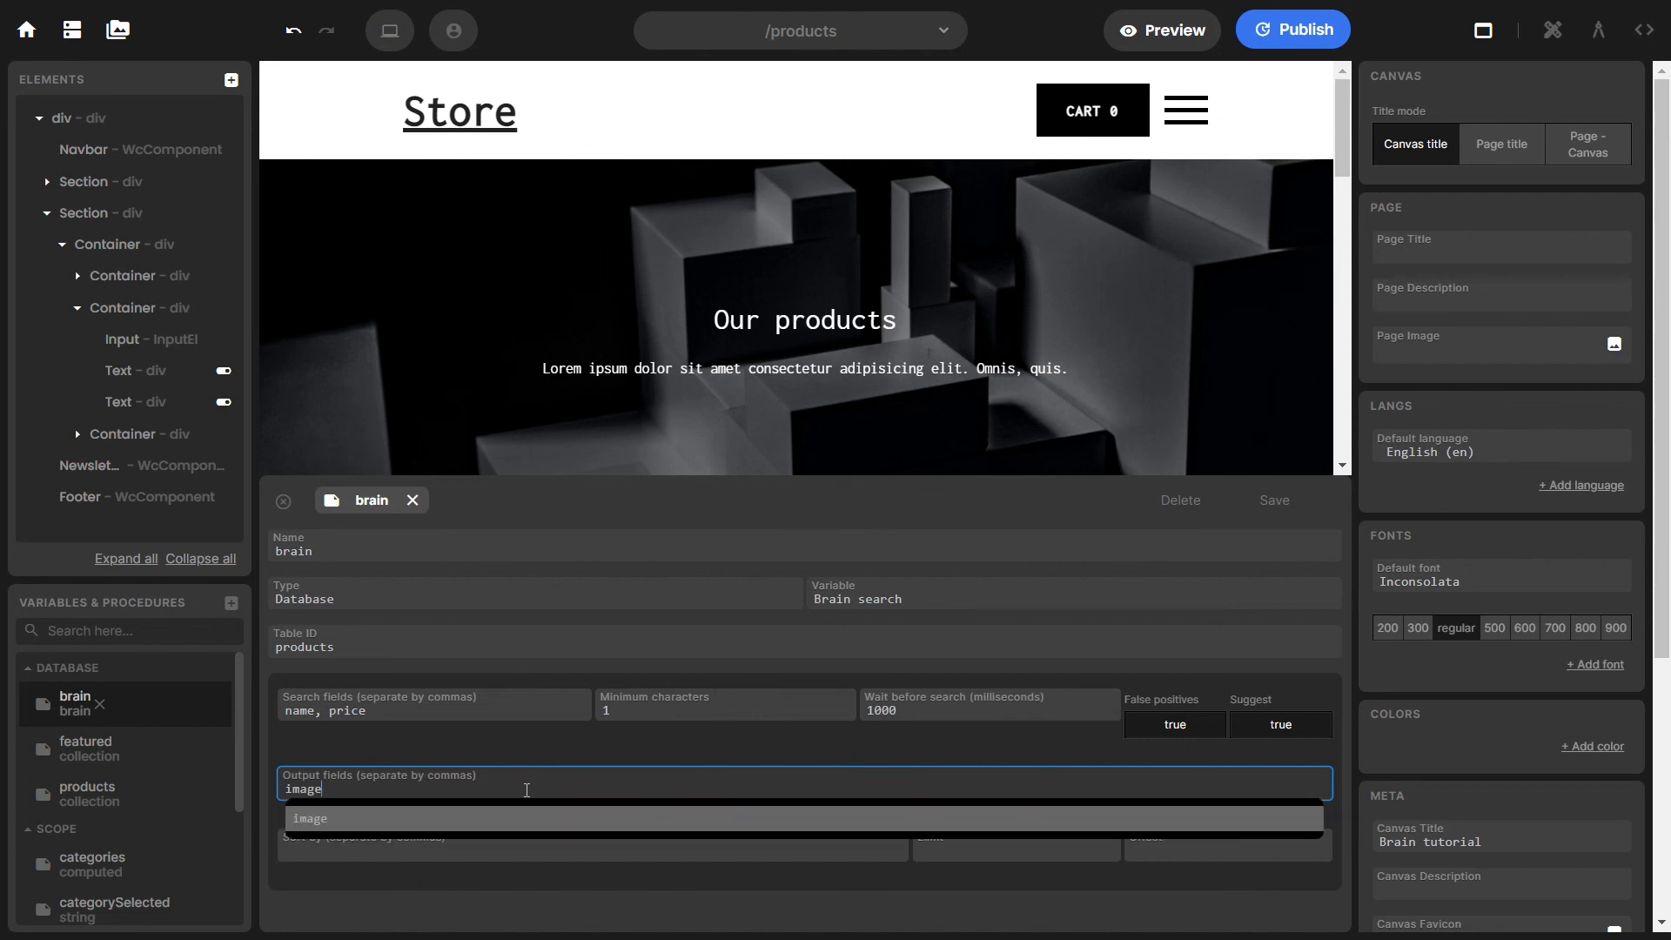
text(, price)
key(Return)
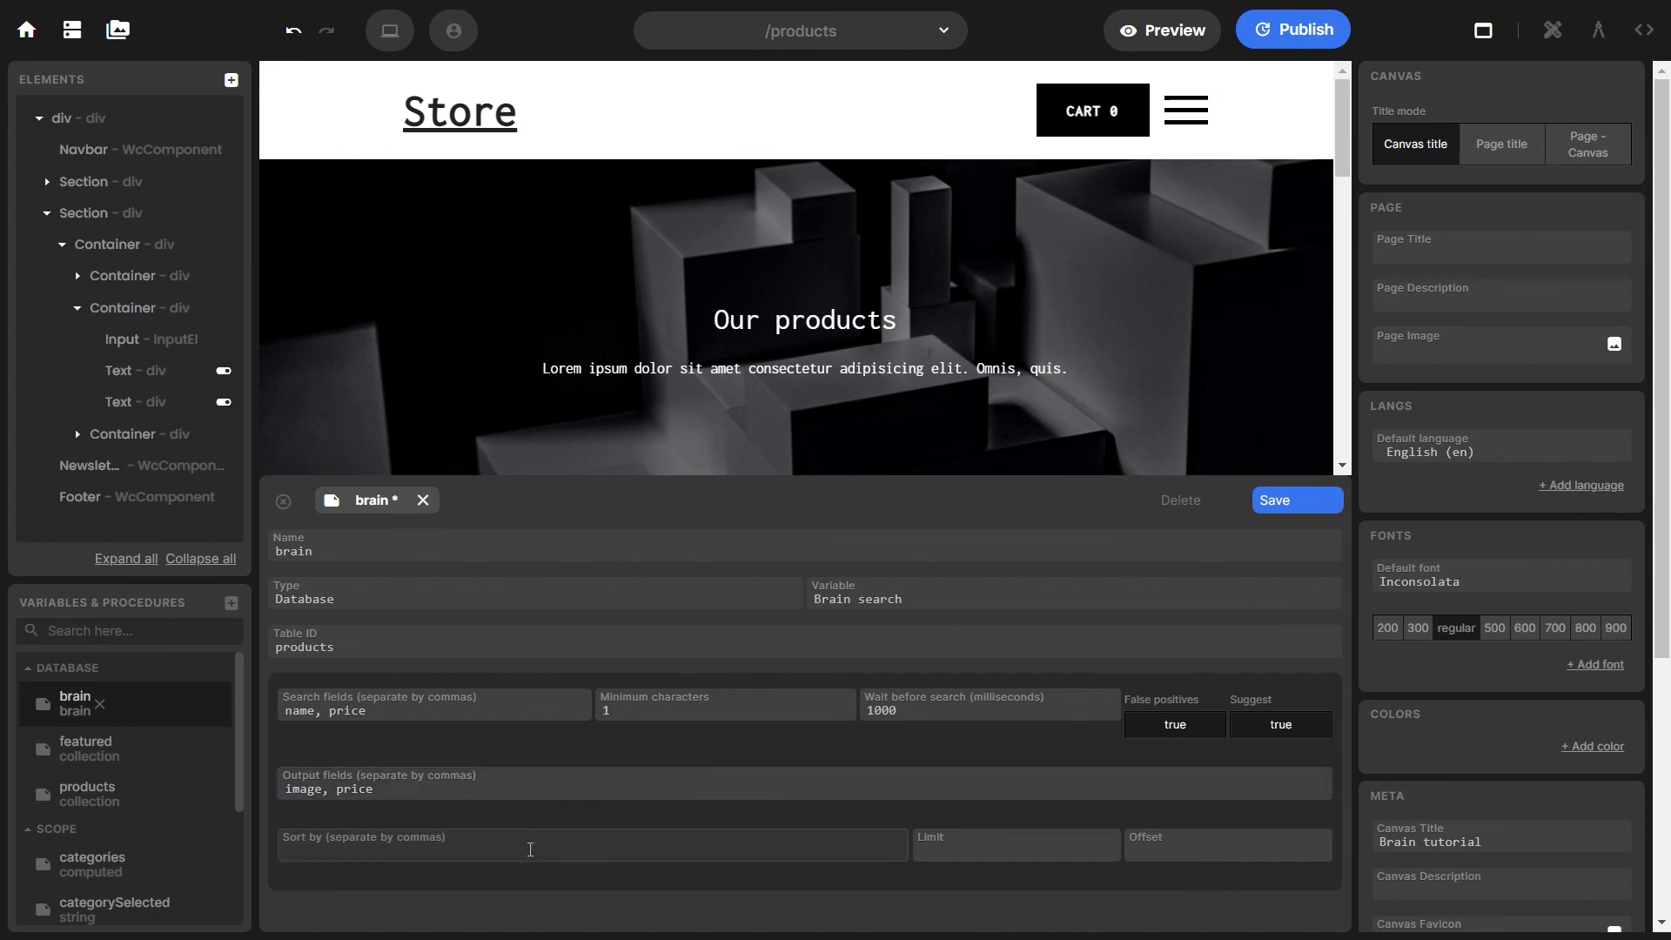
click(530, 850)
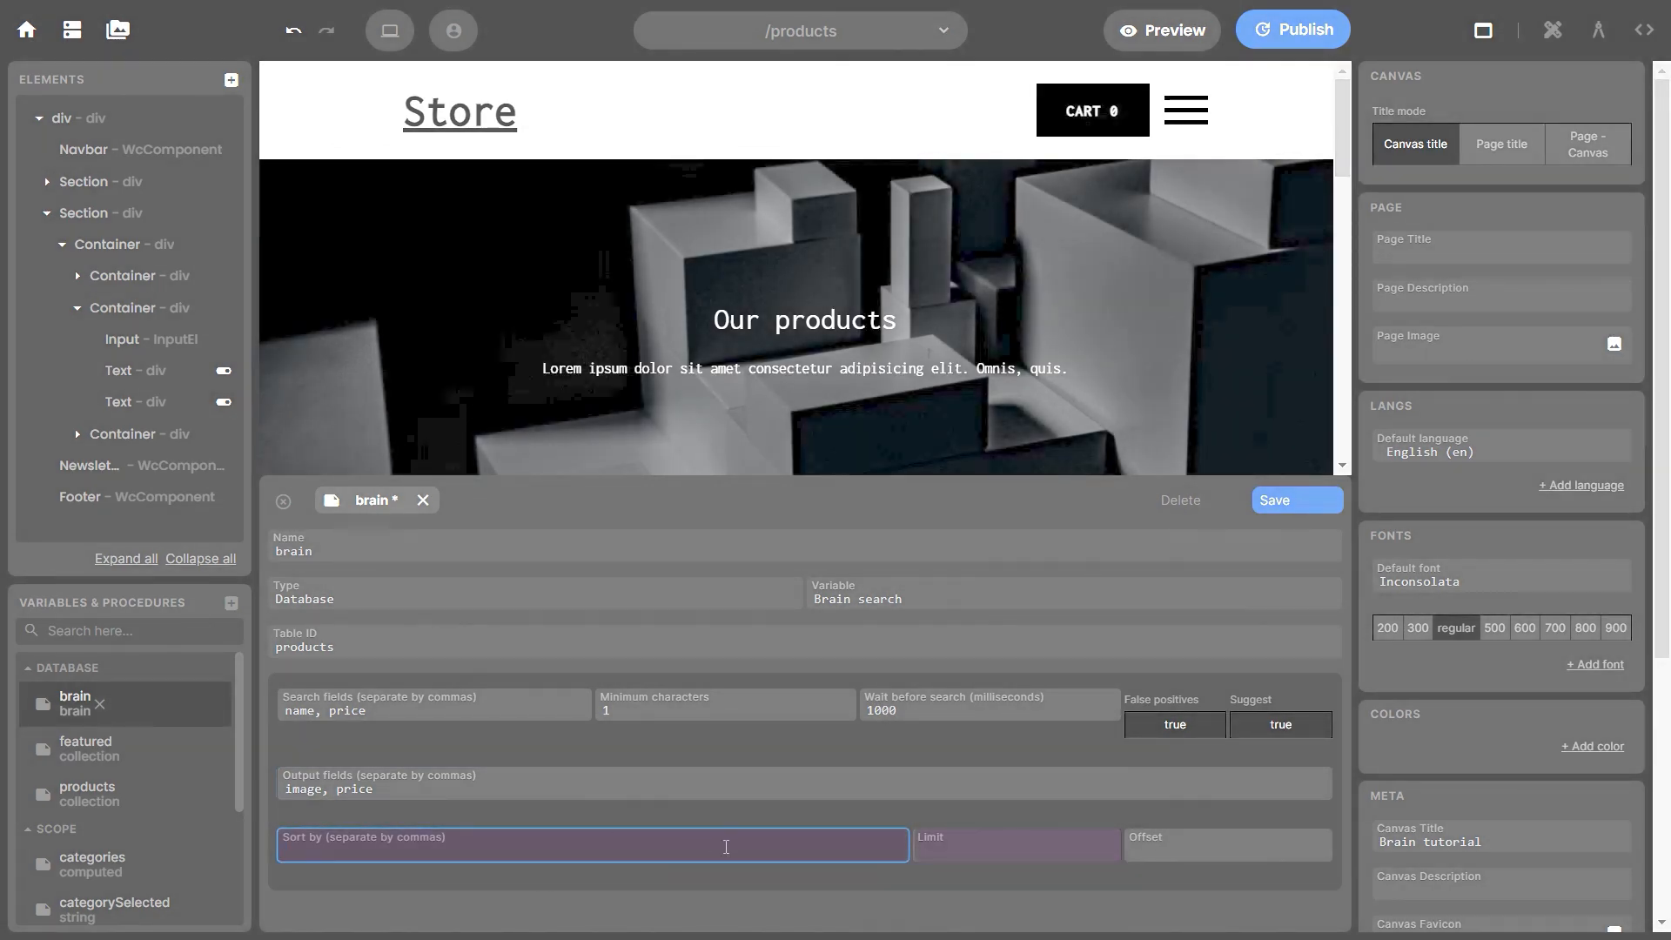
click(962, 850)
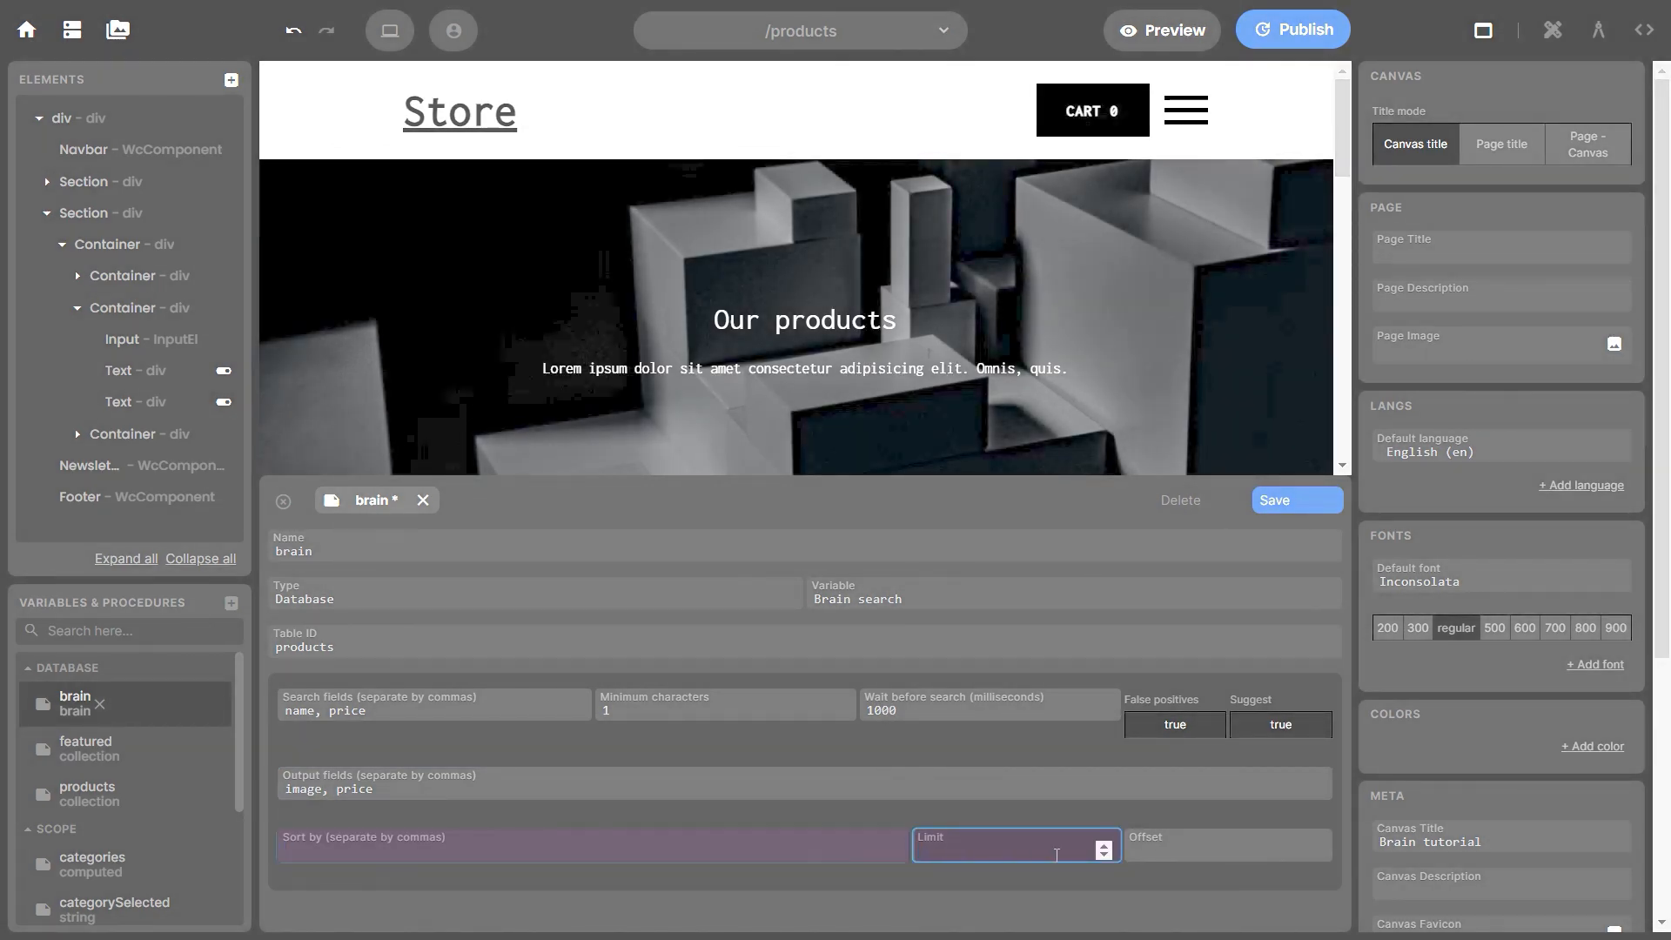